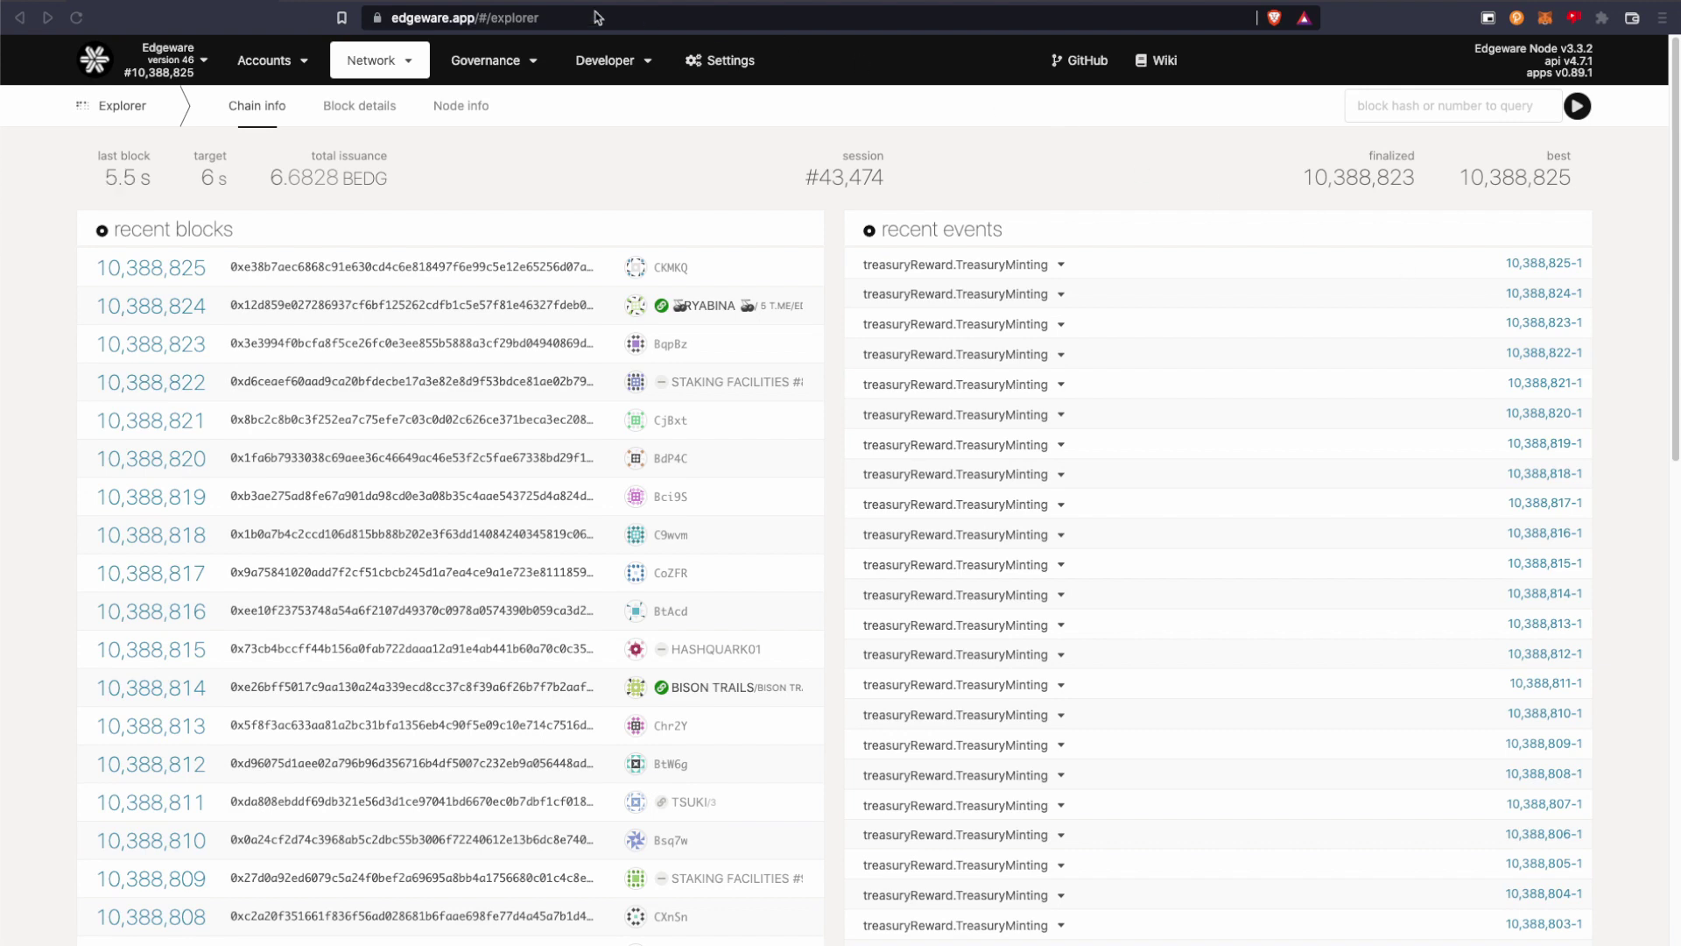
# Open the polkadot{.js} extension popup listing the Controller and Stash accounts.
pyautogui.click(415, 2)
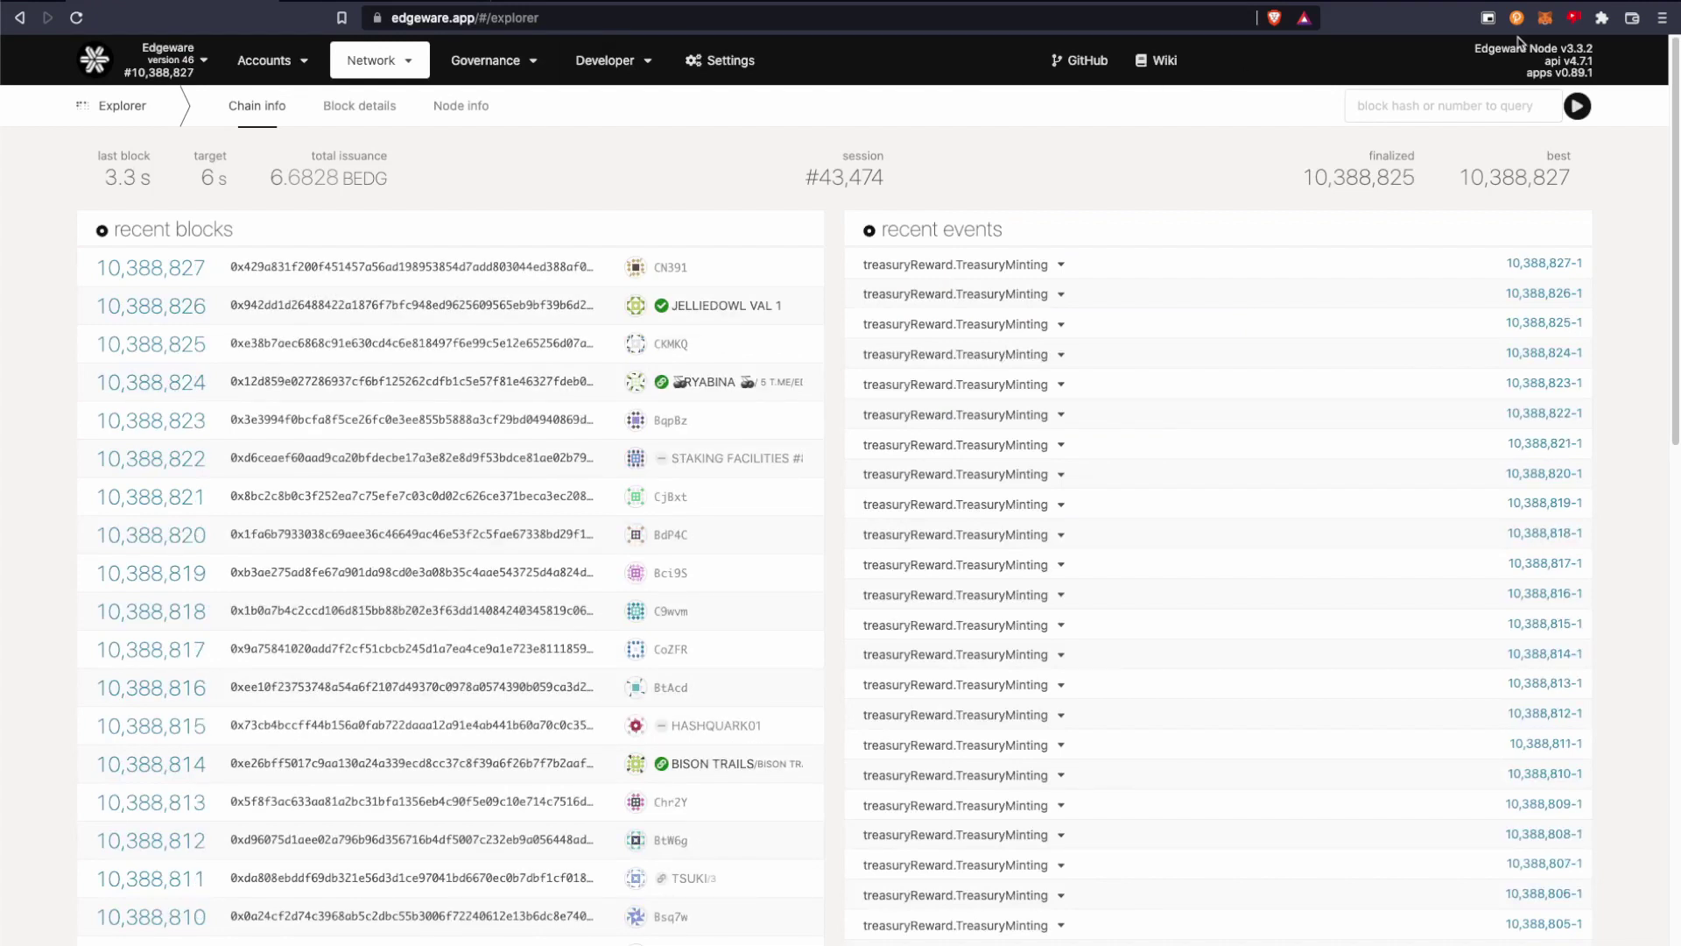
pyautogui.click(1517, 19)
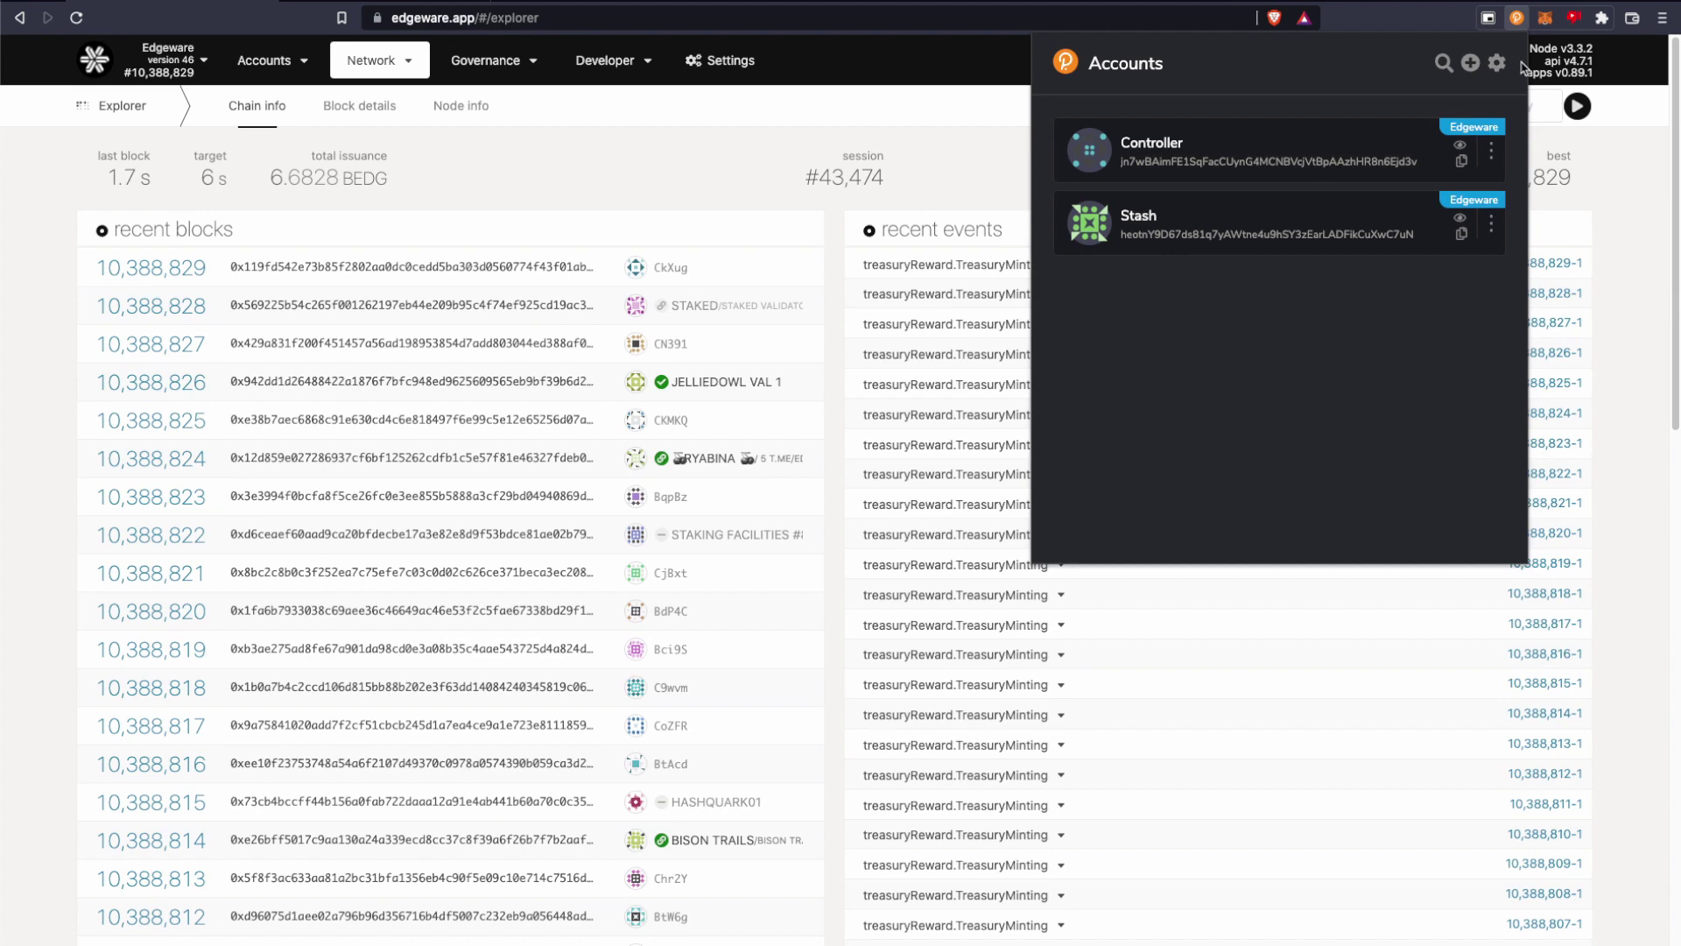
# Start creating a new account and select its generated 12-word mnemonic seed.
pyautogui.click(1469, 68)
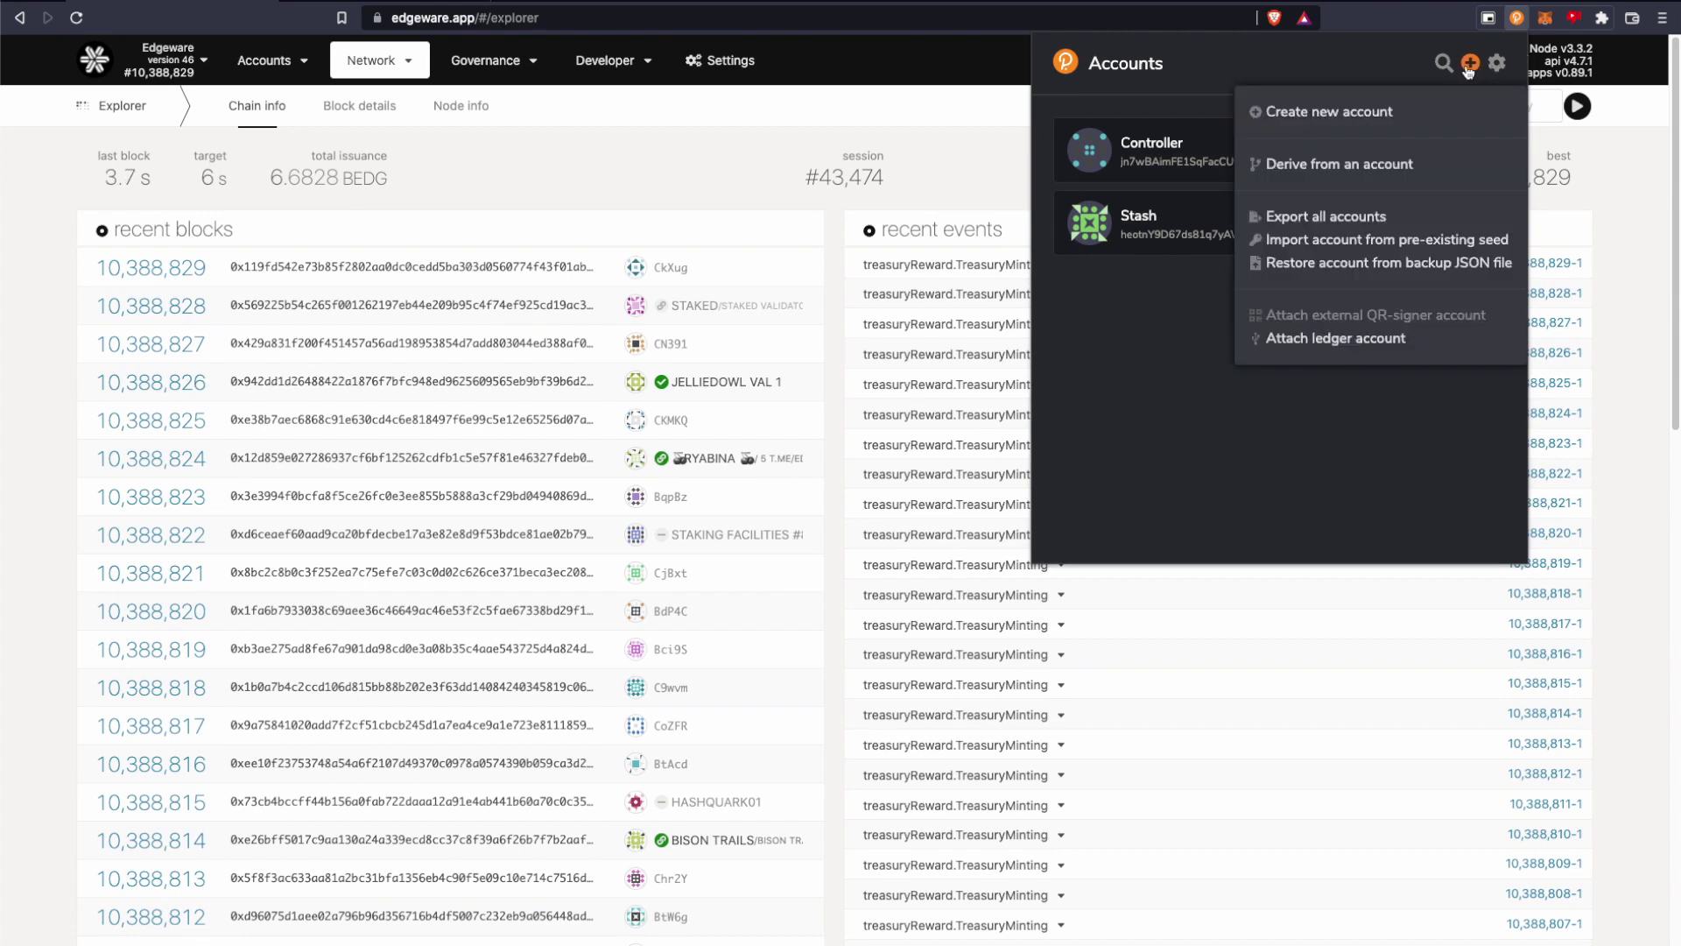
pyautogui.click(1322, 117)
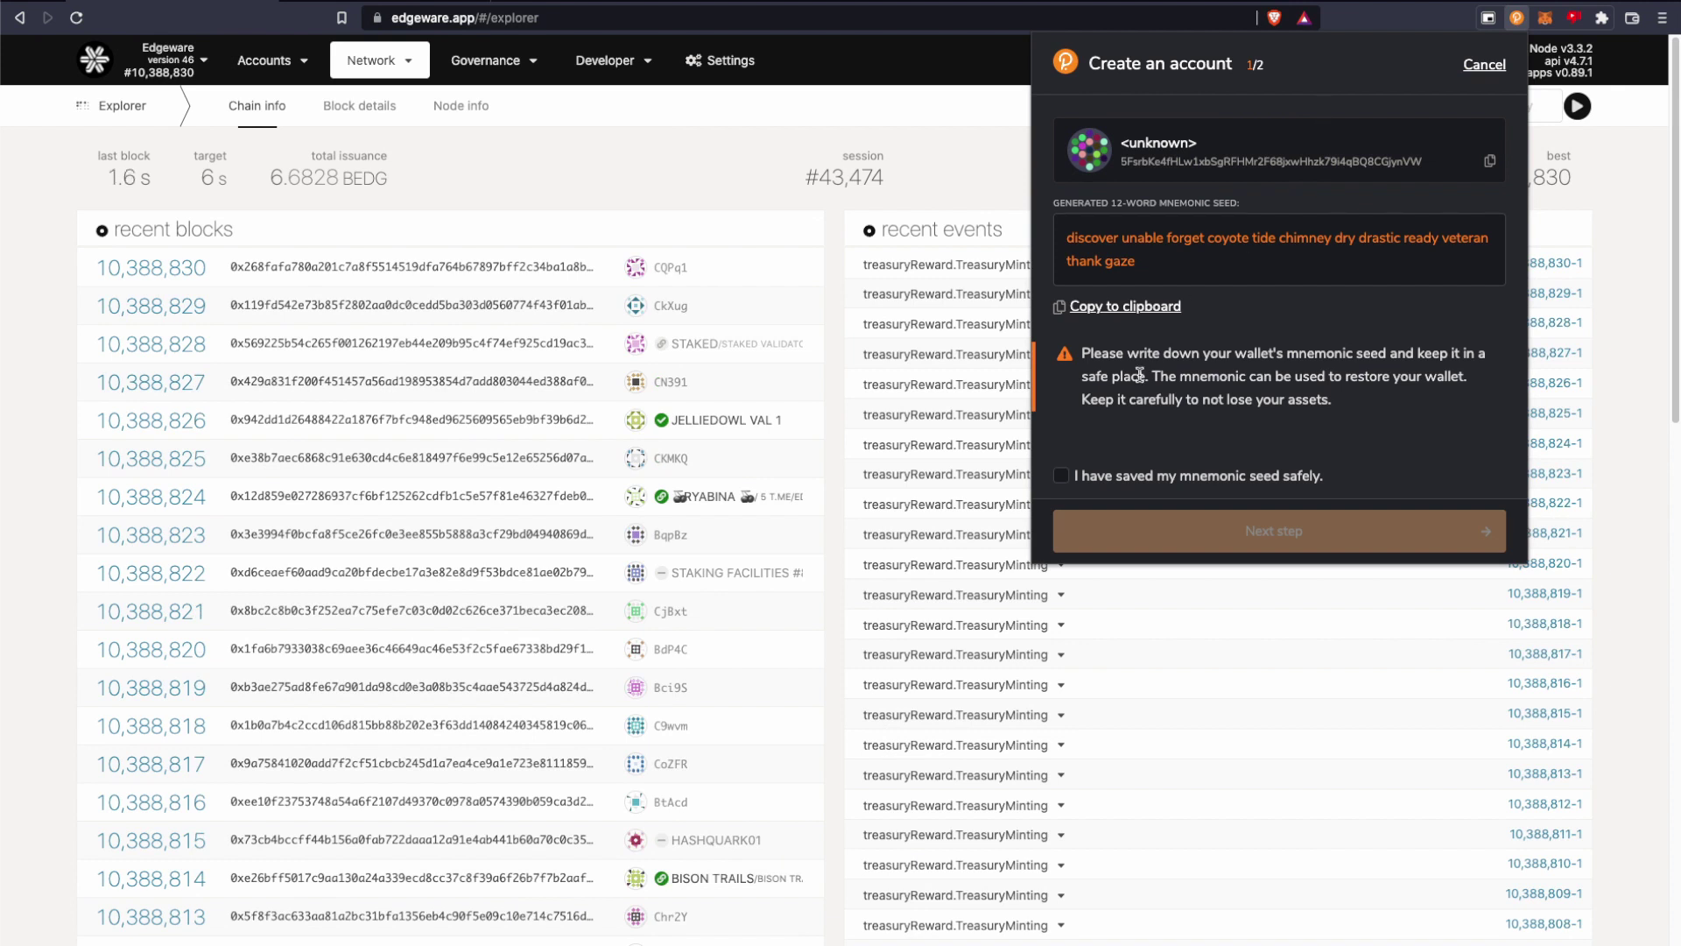
pyautogui.moveTo(1062, 238); pyautogui.dragTo(1163, 265)
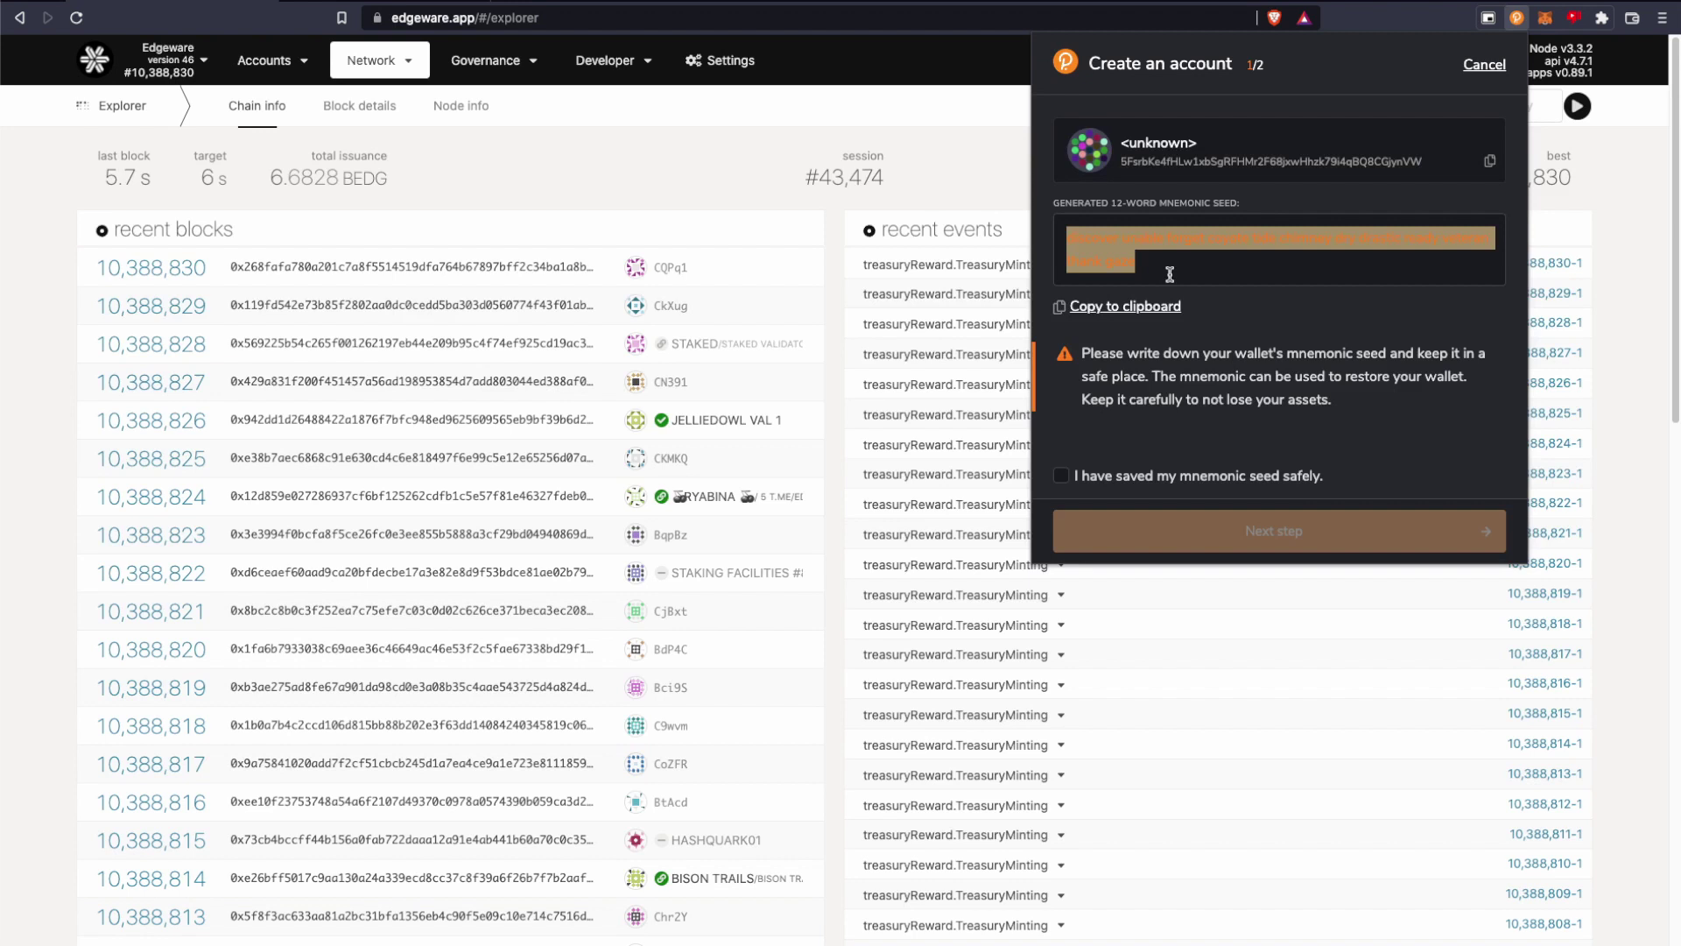
pyautogui.click(1164, 267)
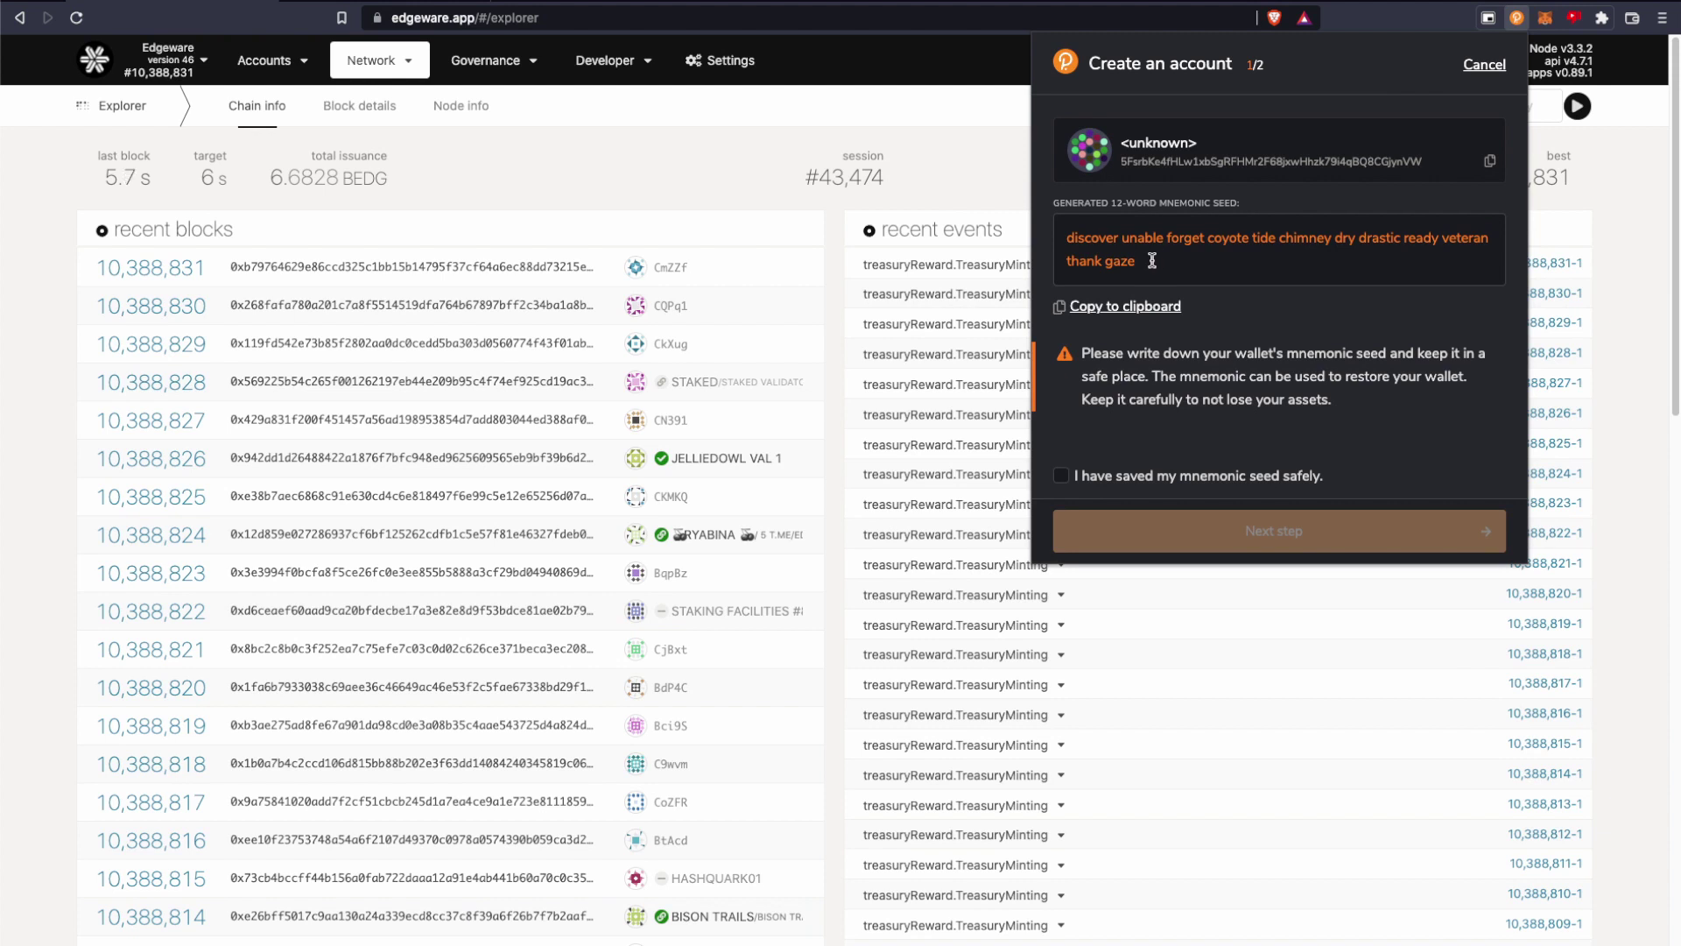
pyautogui.tripleClick(1152, 260)
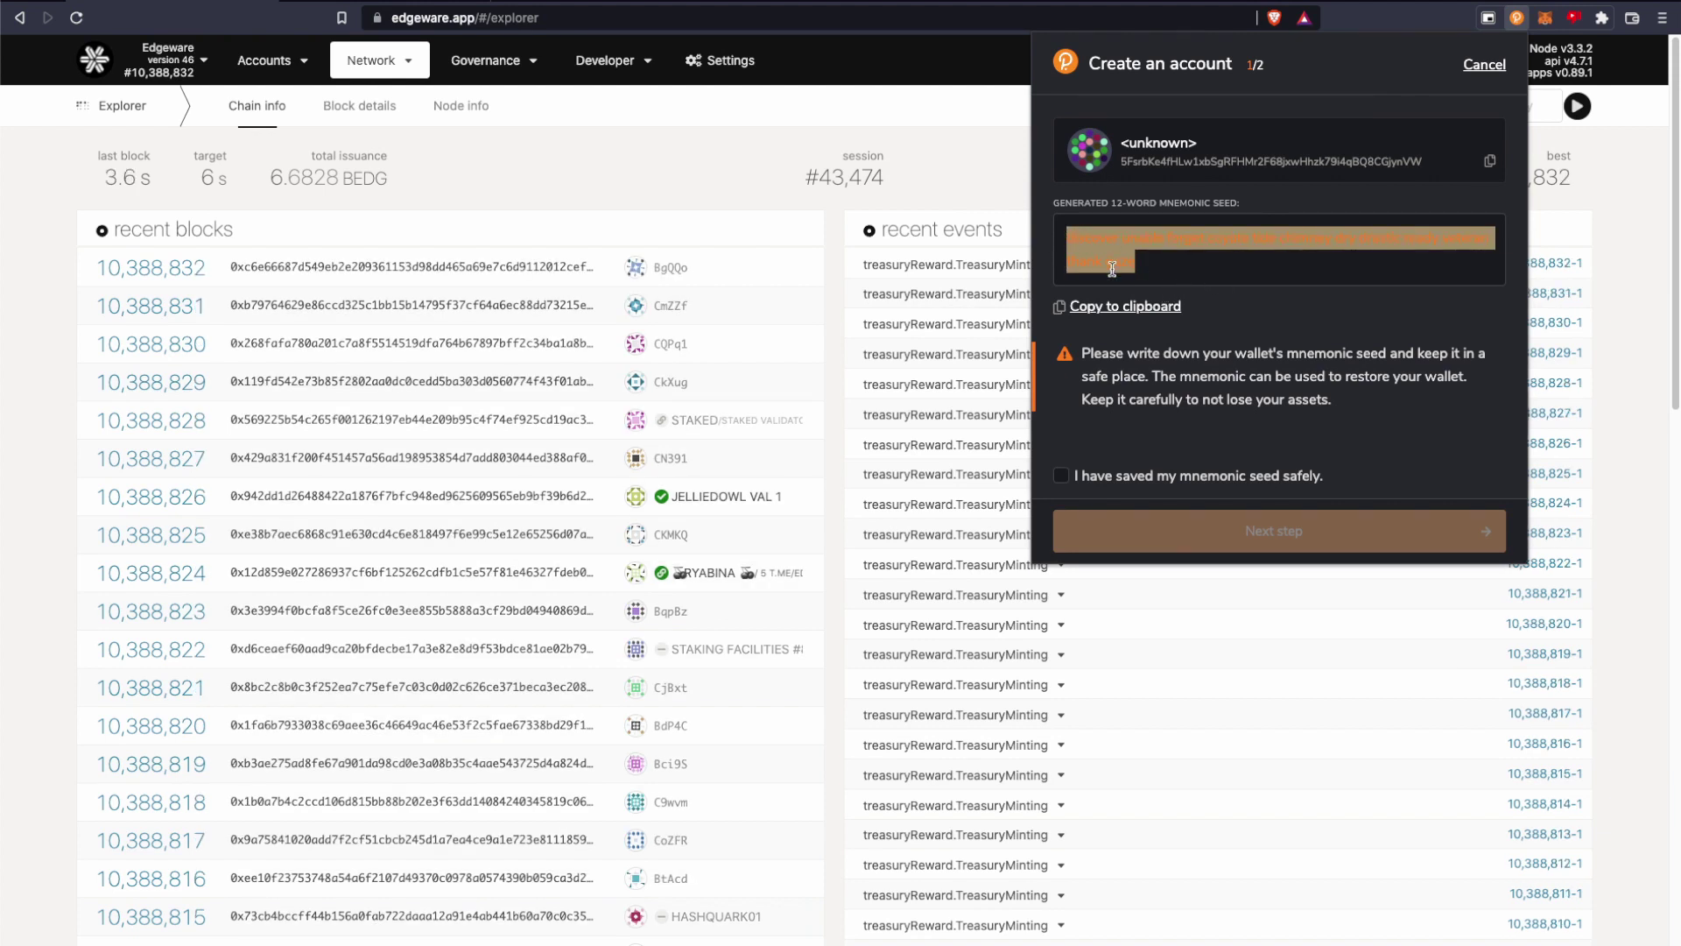
pyautogui.click(1193, 291)
# Select the seed again, confirm it is saved safely, and proceed to naming.
pyautogui.tripleClick(1153, 256)
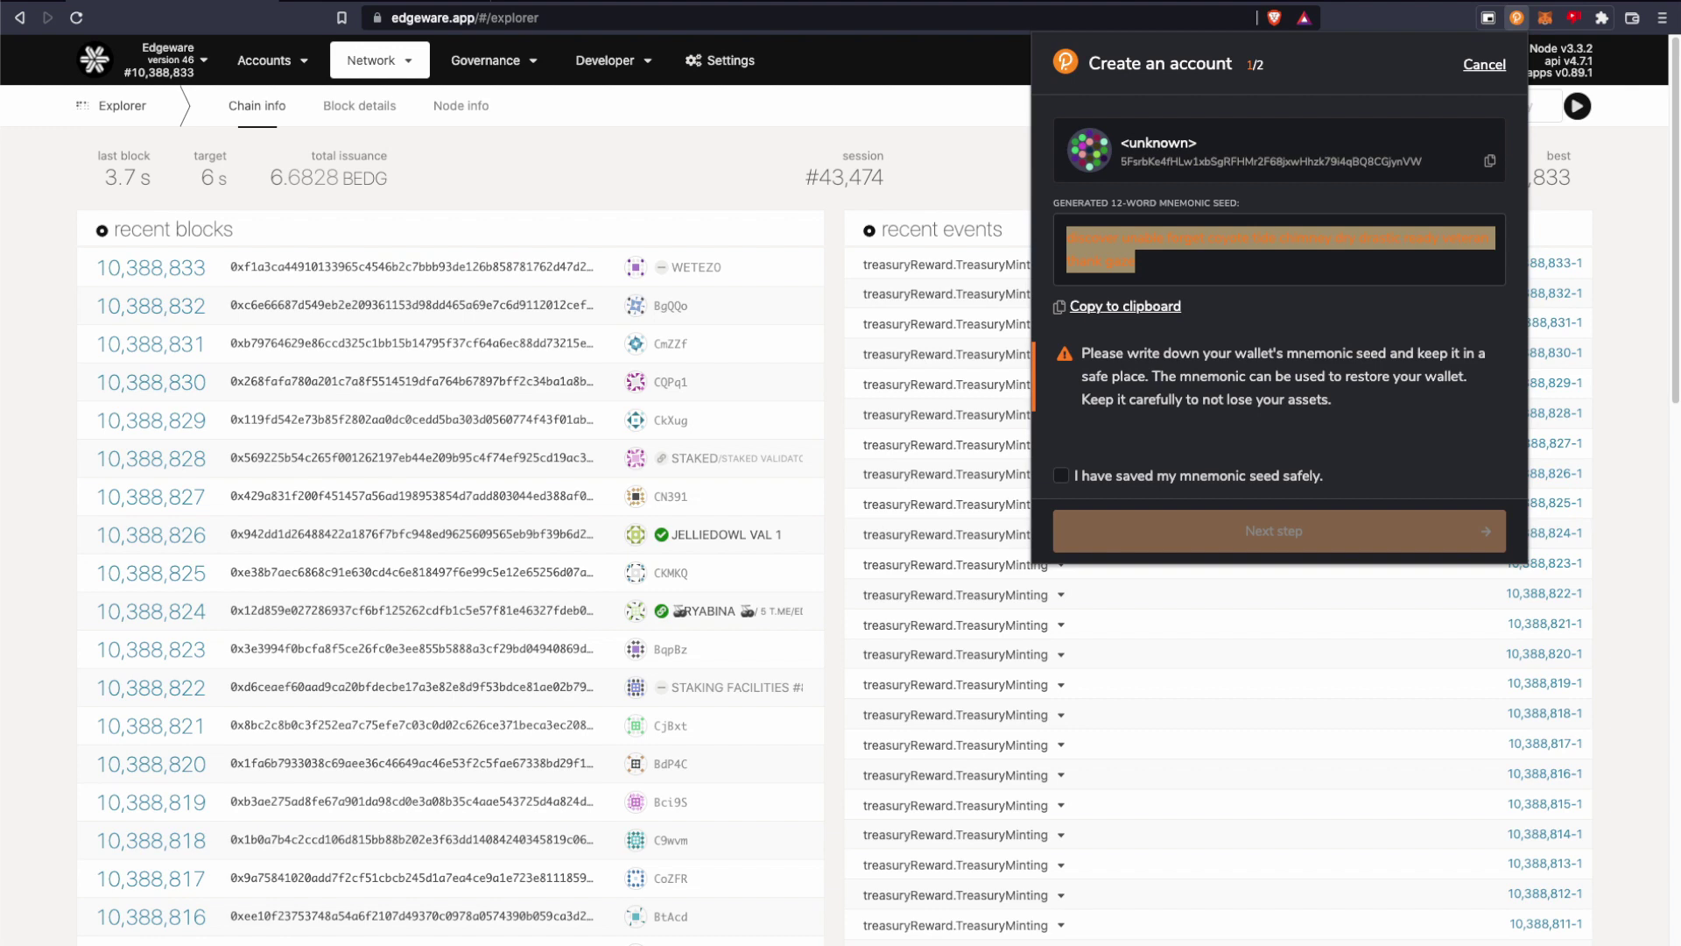
pyautogui.click(1253, 457)
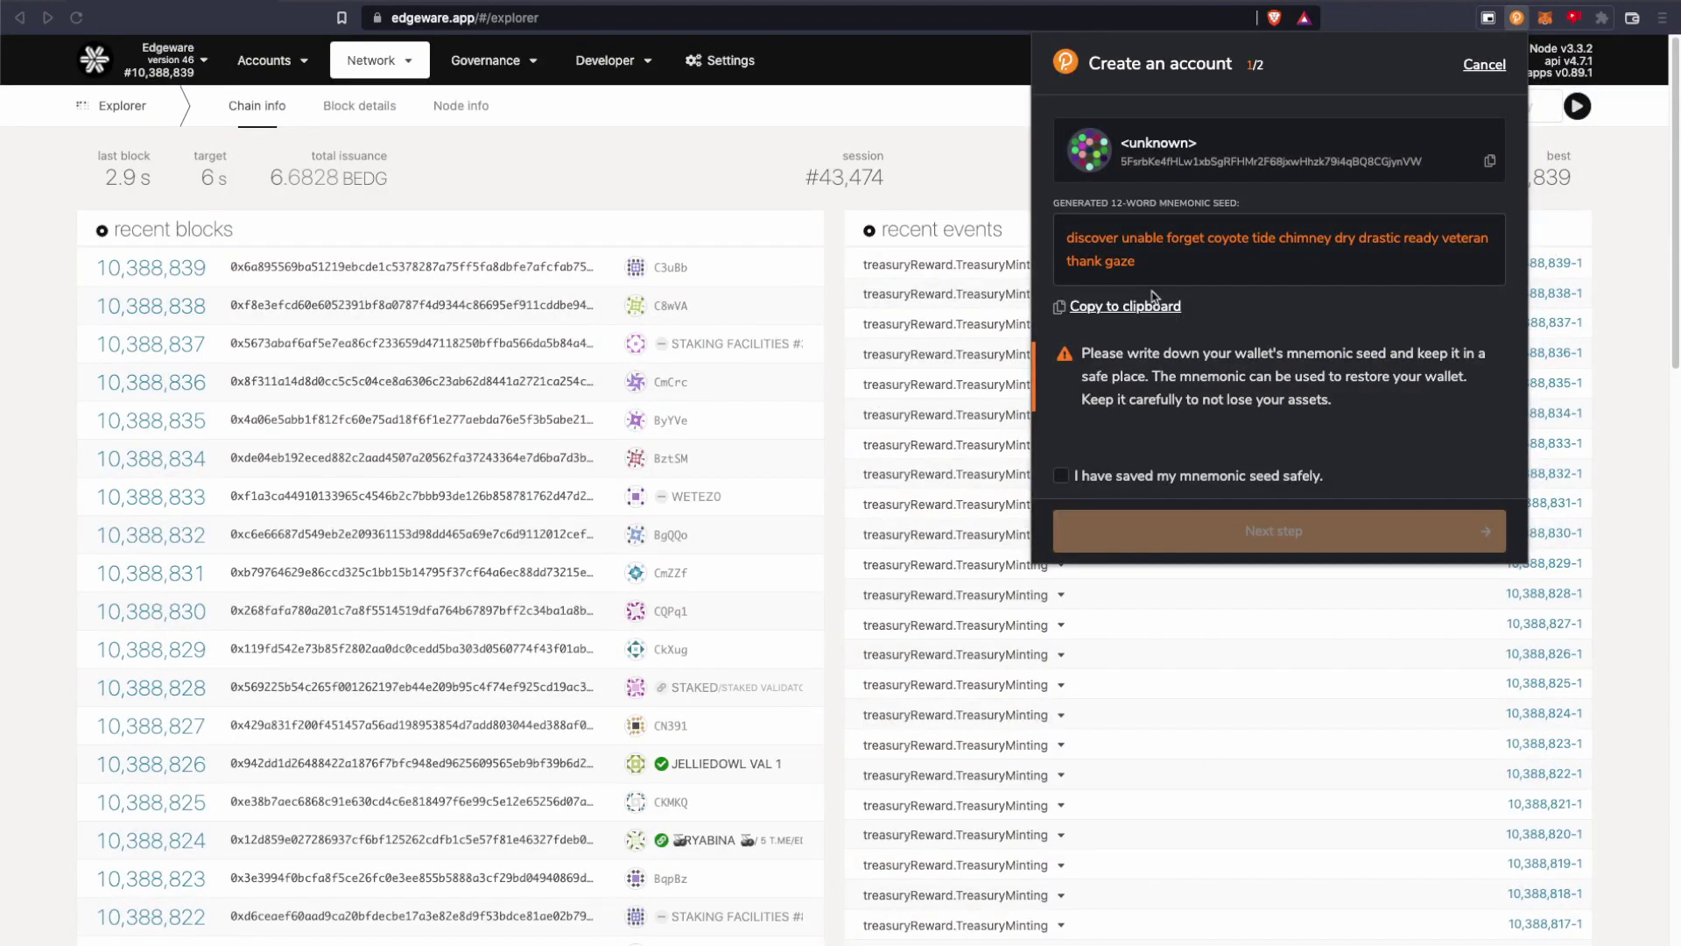
pyautogui.moveTo(1163, 265); pyautogui.dragTo(1050, 237)
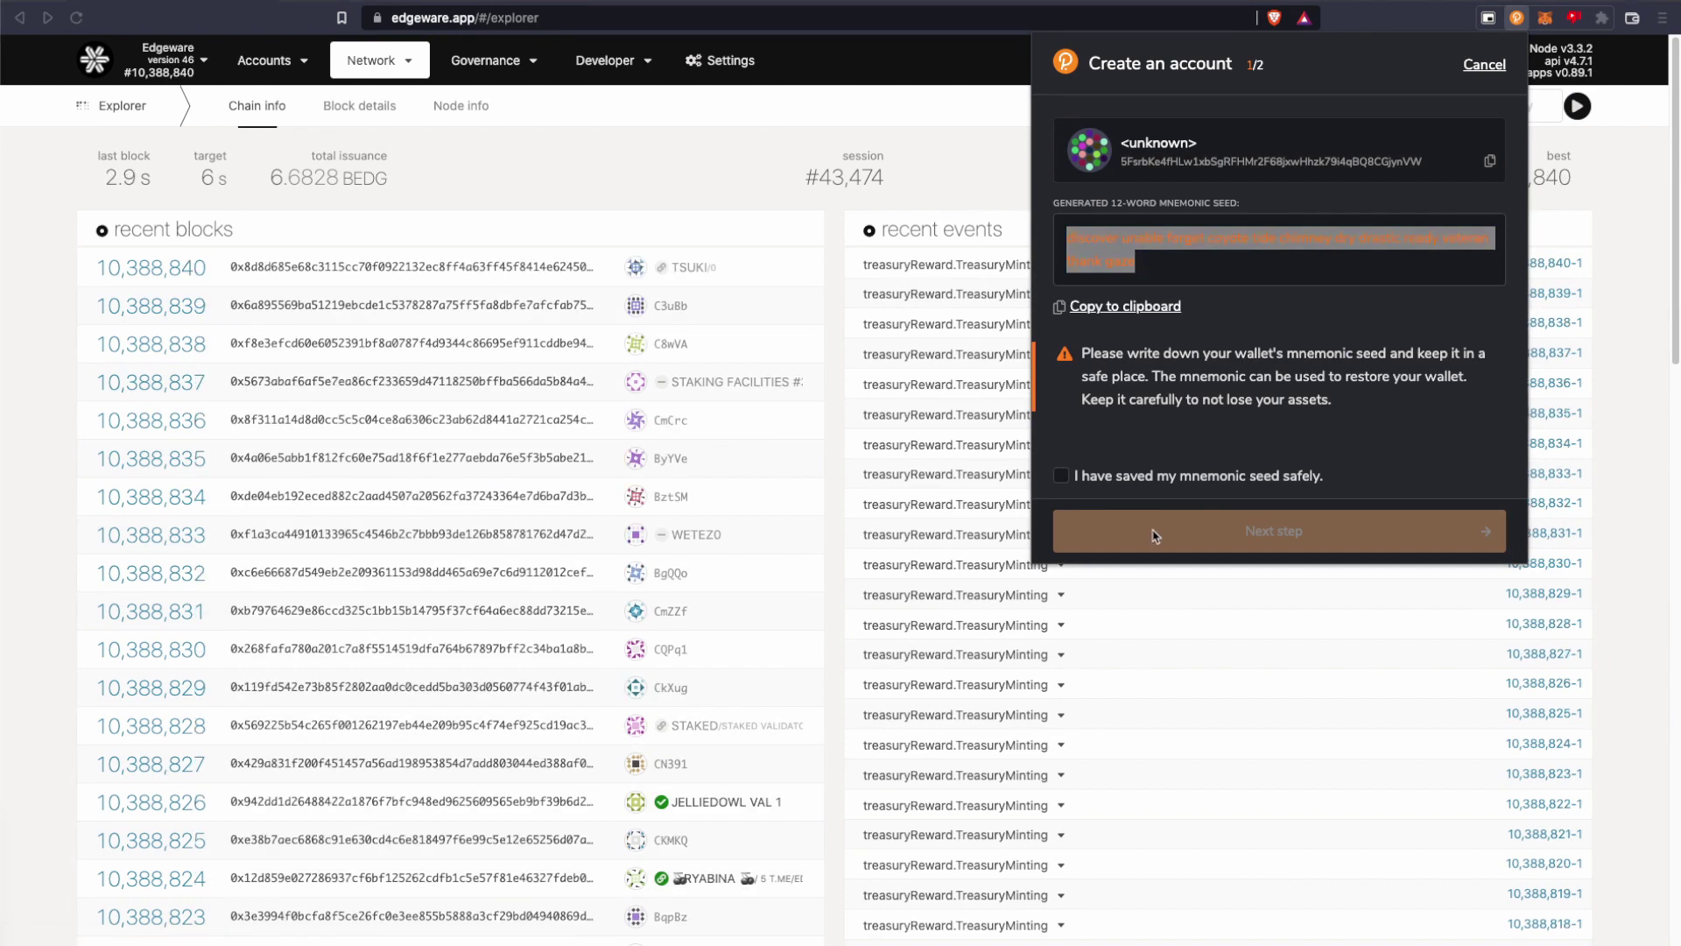
pyautogui.click(1160, 464)
pyautogui.click(1066, 476)
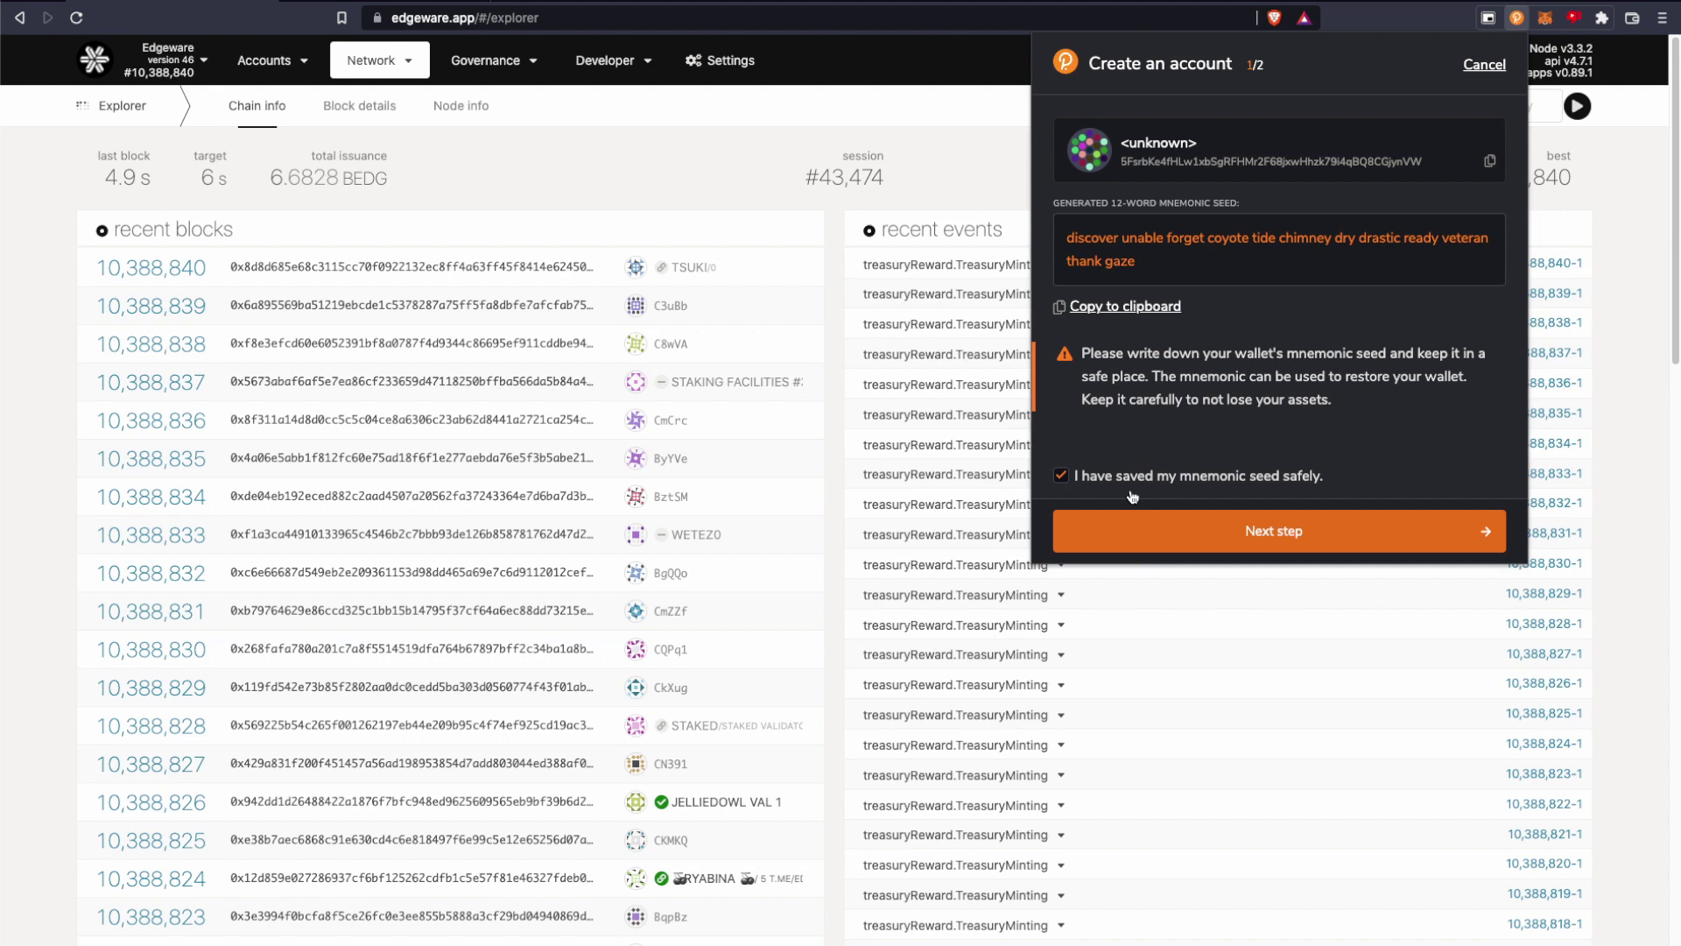
pyautogui.click(1291, 542)
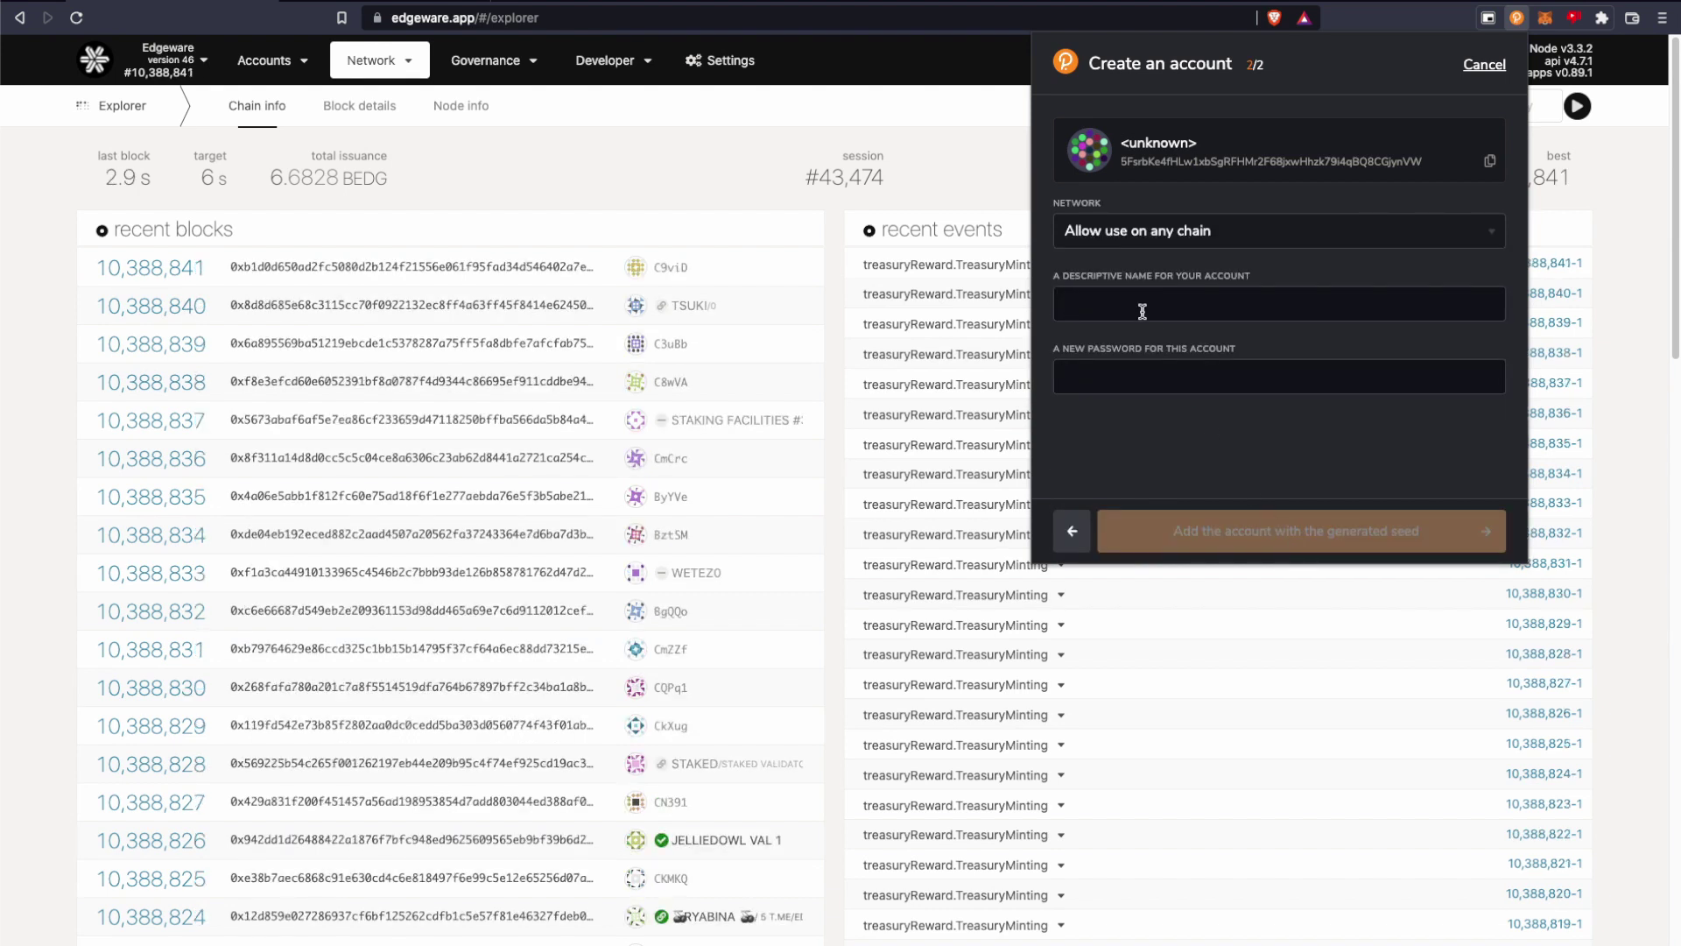
# Create the account 'test' on the Edgeware network, protected with a password.
pyautogui.click(1264, 233)
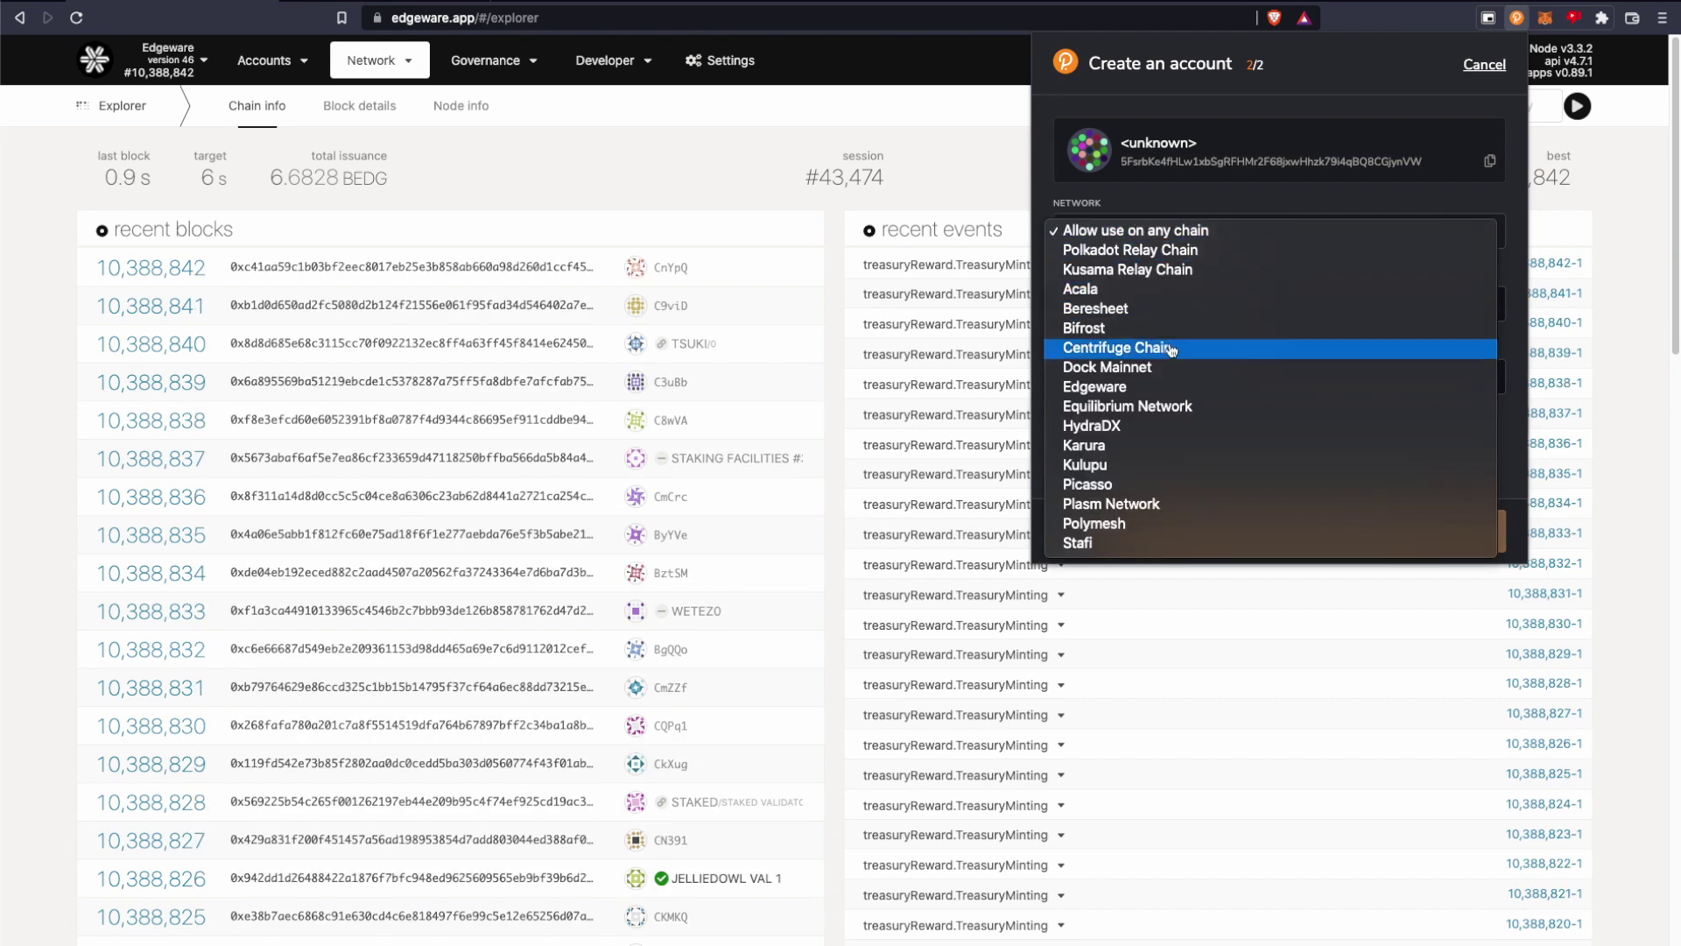
pyautogui.click(1095, 386)
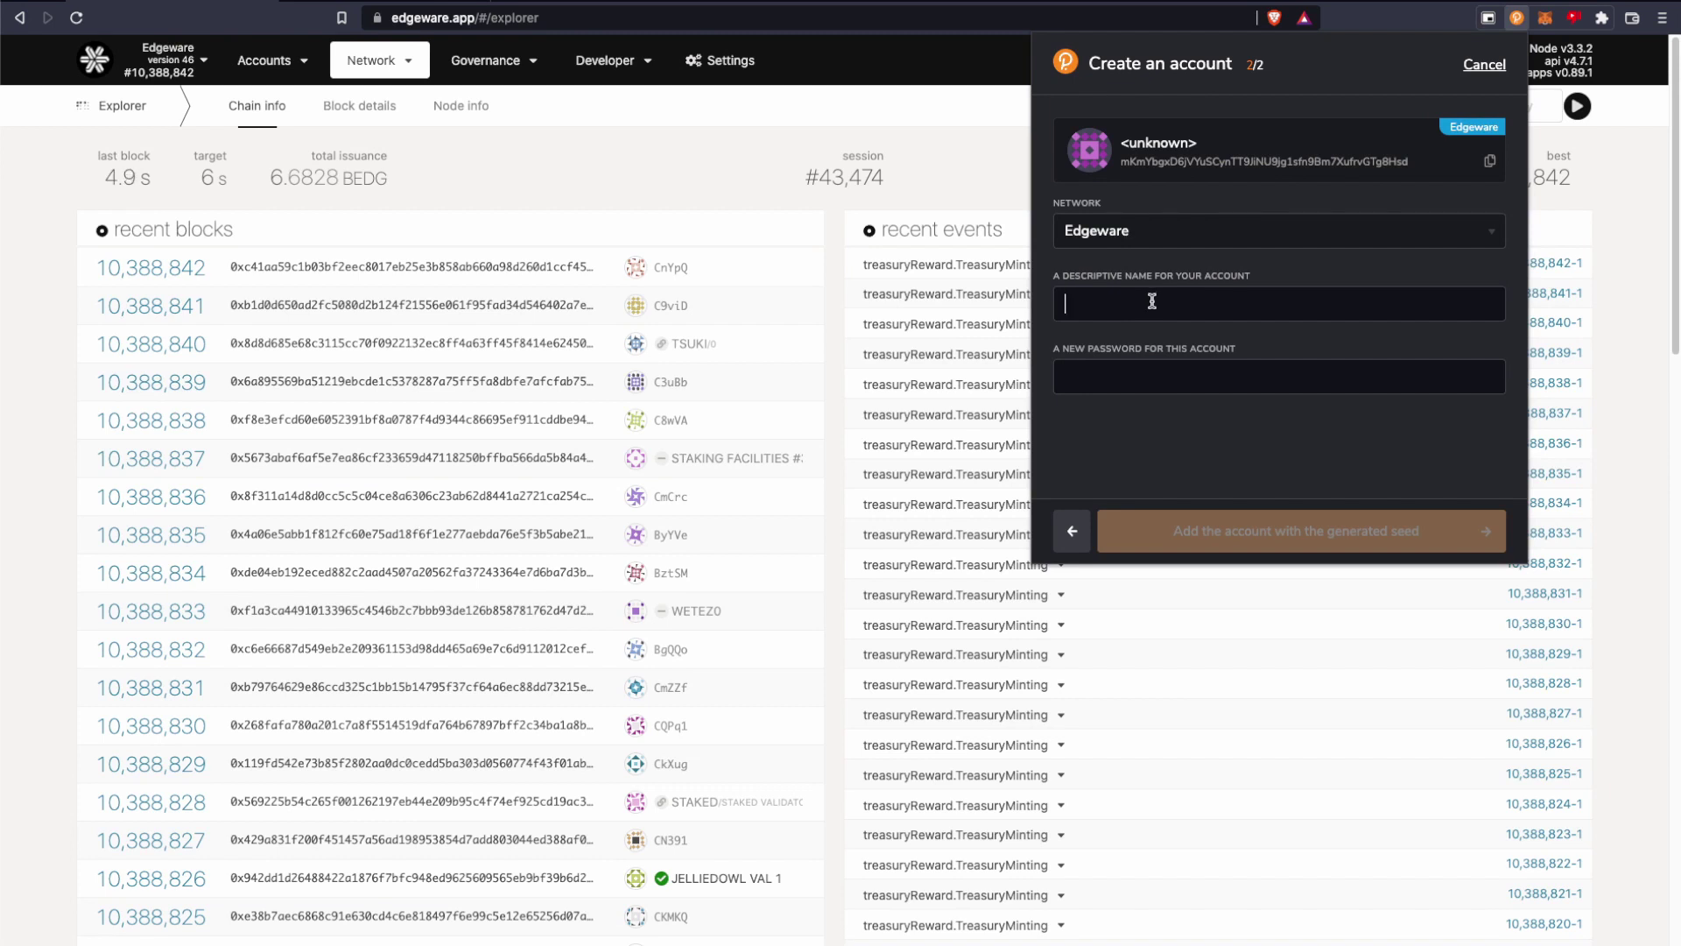
pyautogui.write('test')
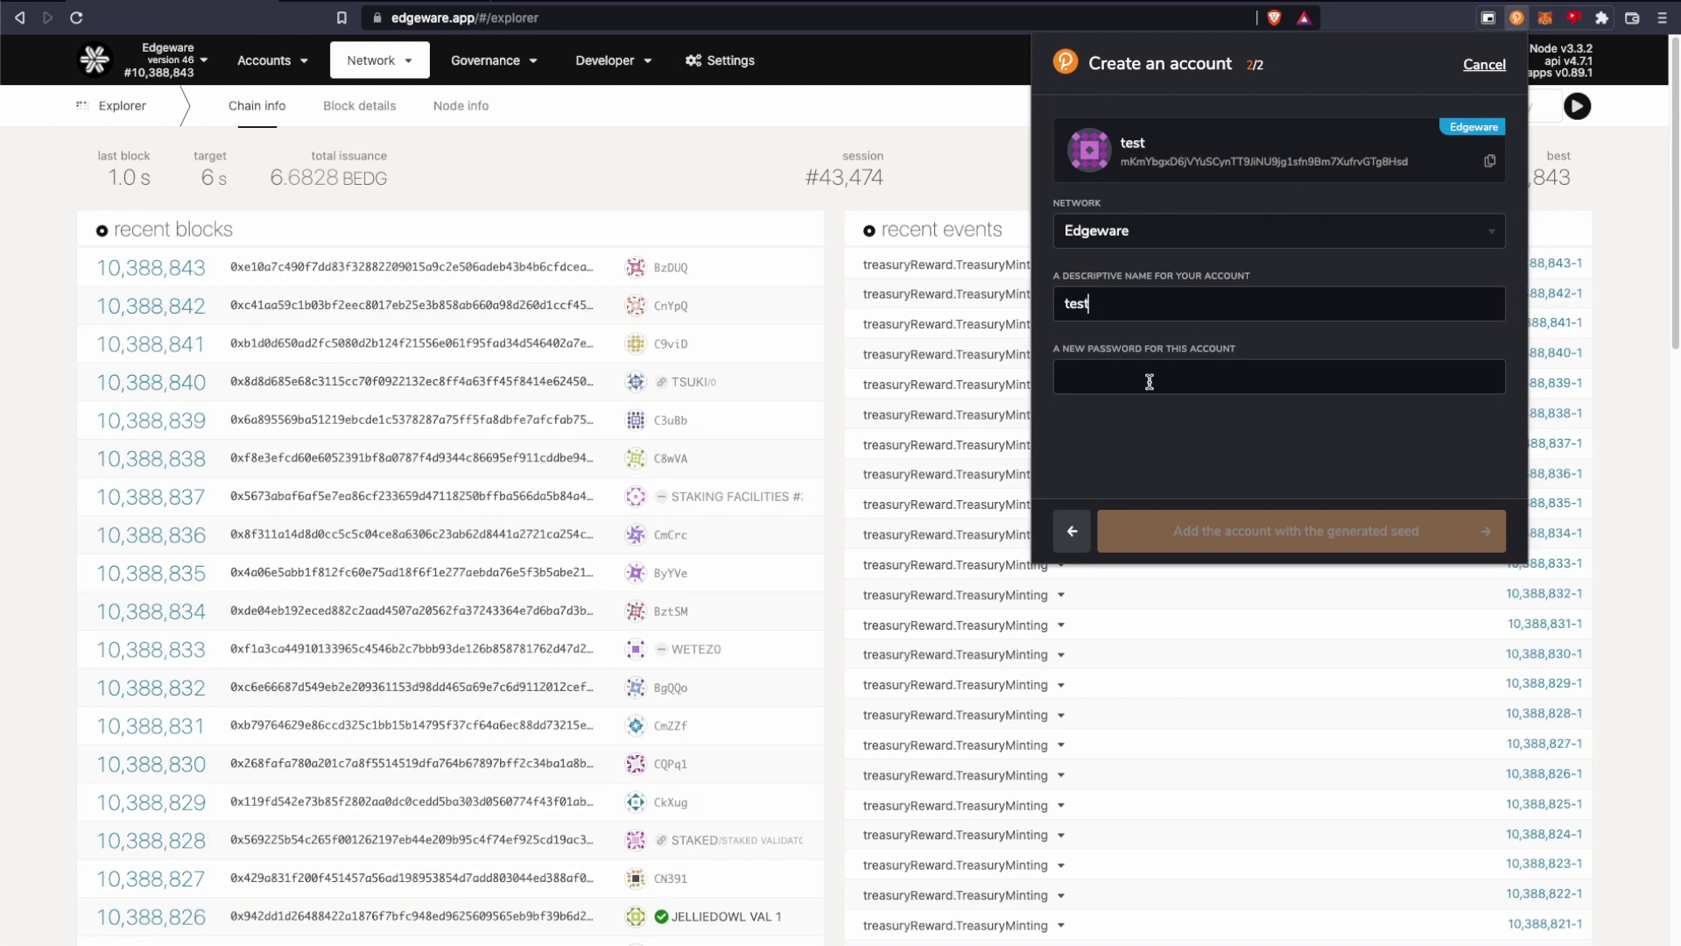
pyautogui.click(1150, 382)
pyautogui.write('***********')
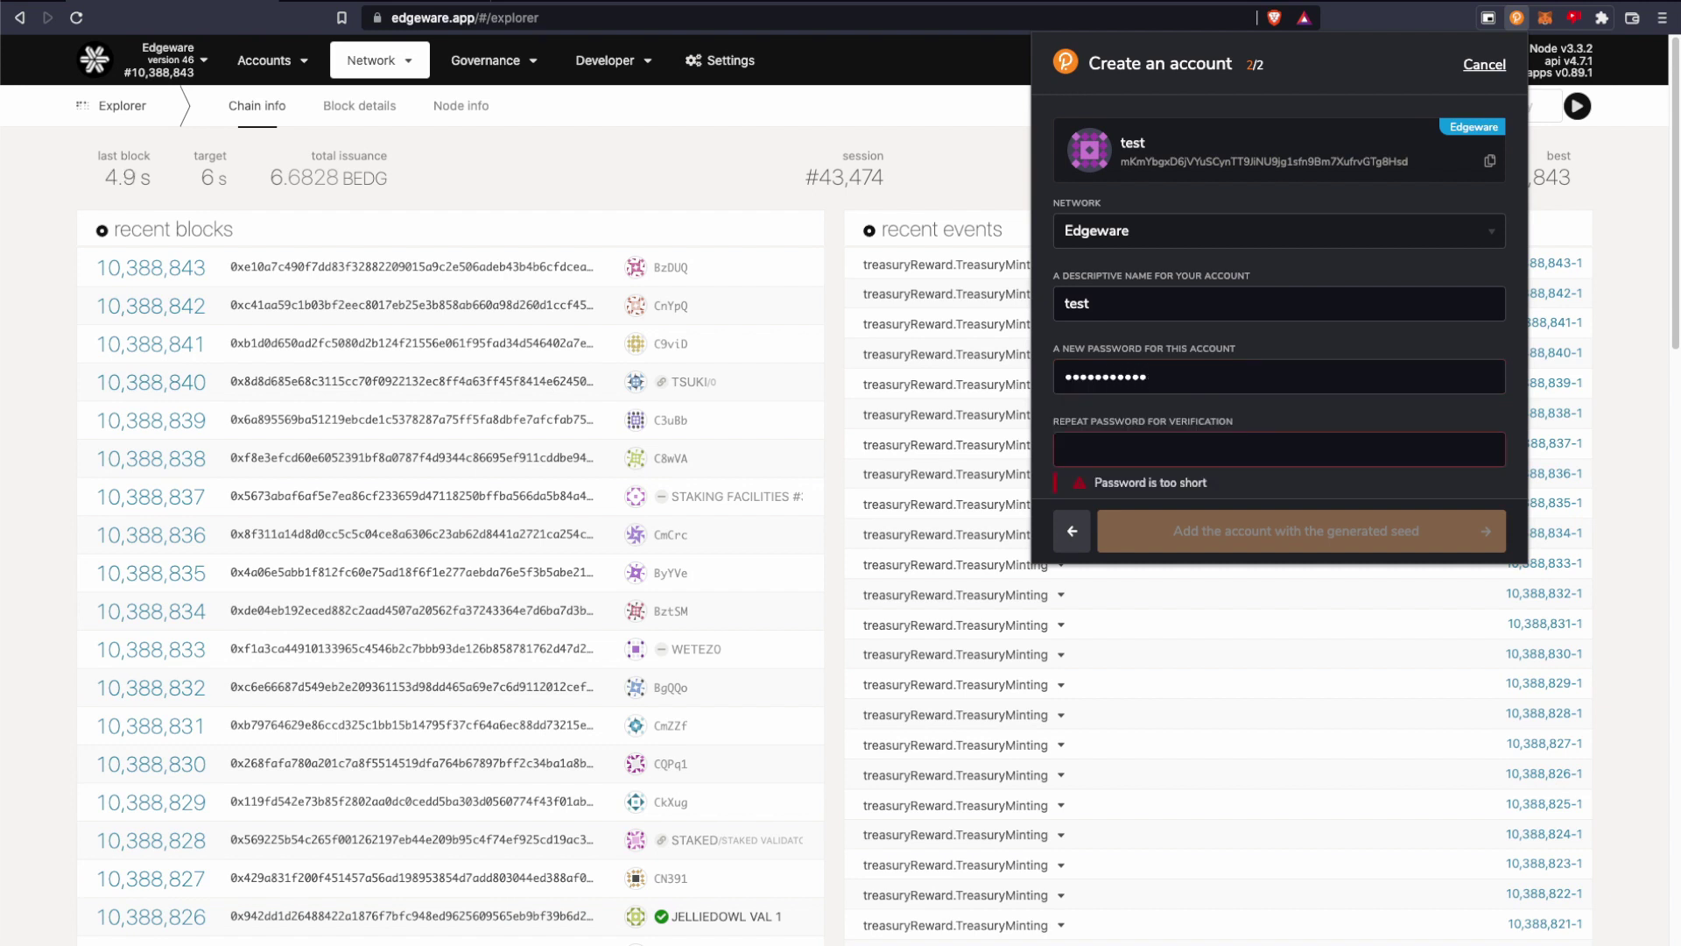
pyautogui.write('*********')
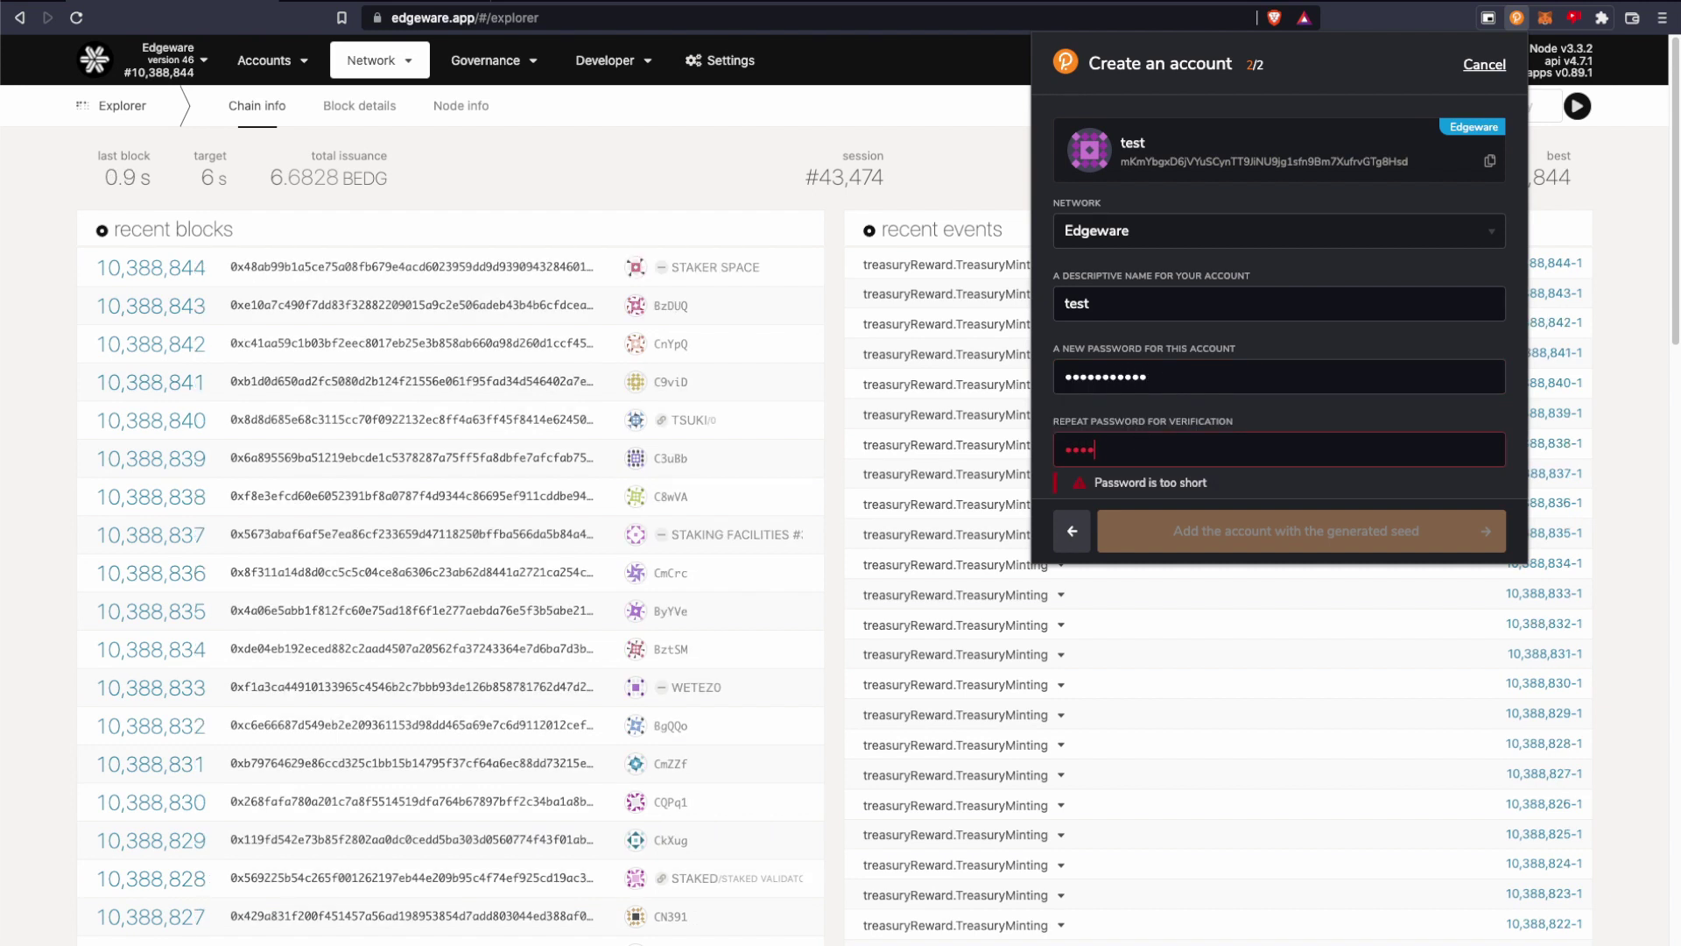
pyautogui.write('**')
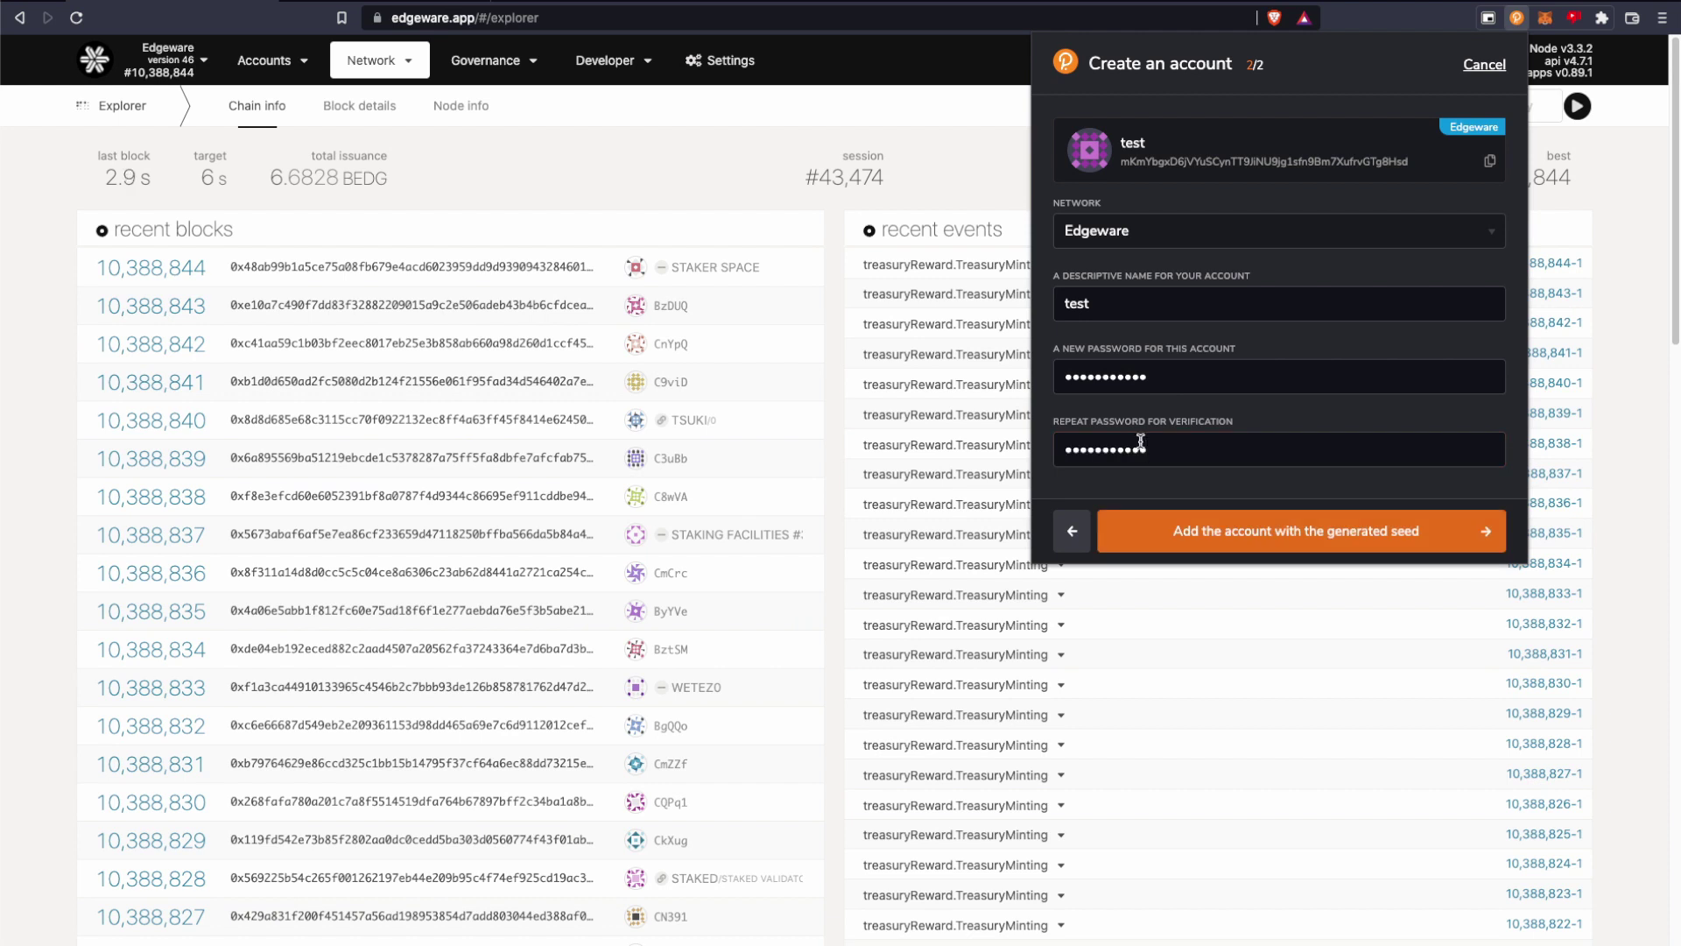
pyautogui.click(1240, 532)
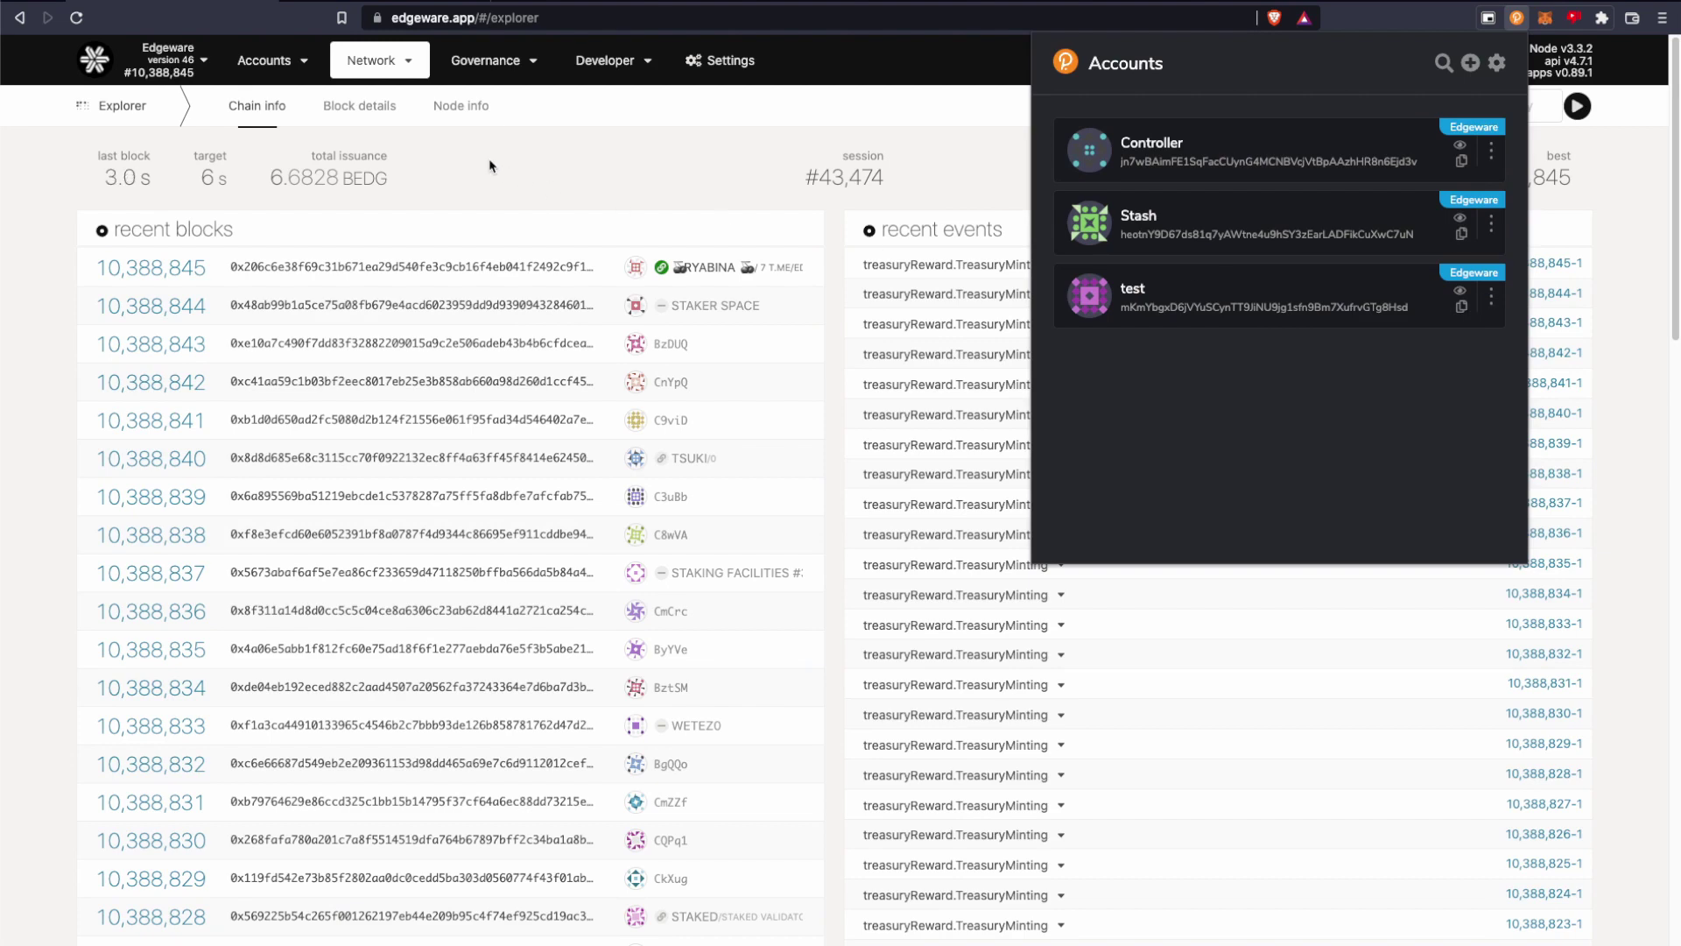
# Go to Accounts > My accounts and reload the page.
pyautogui.click(263, 62)
pyautogui.click(283, 91)
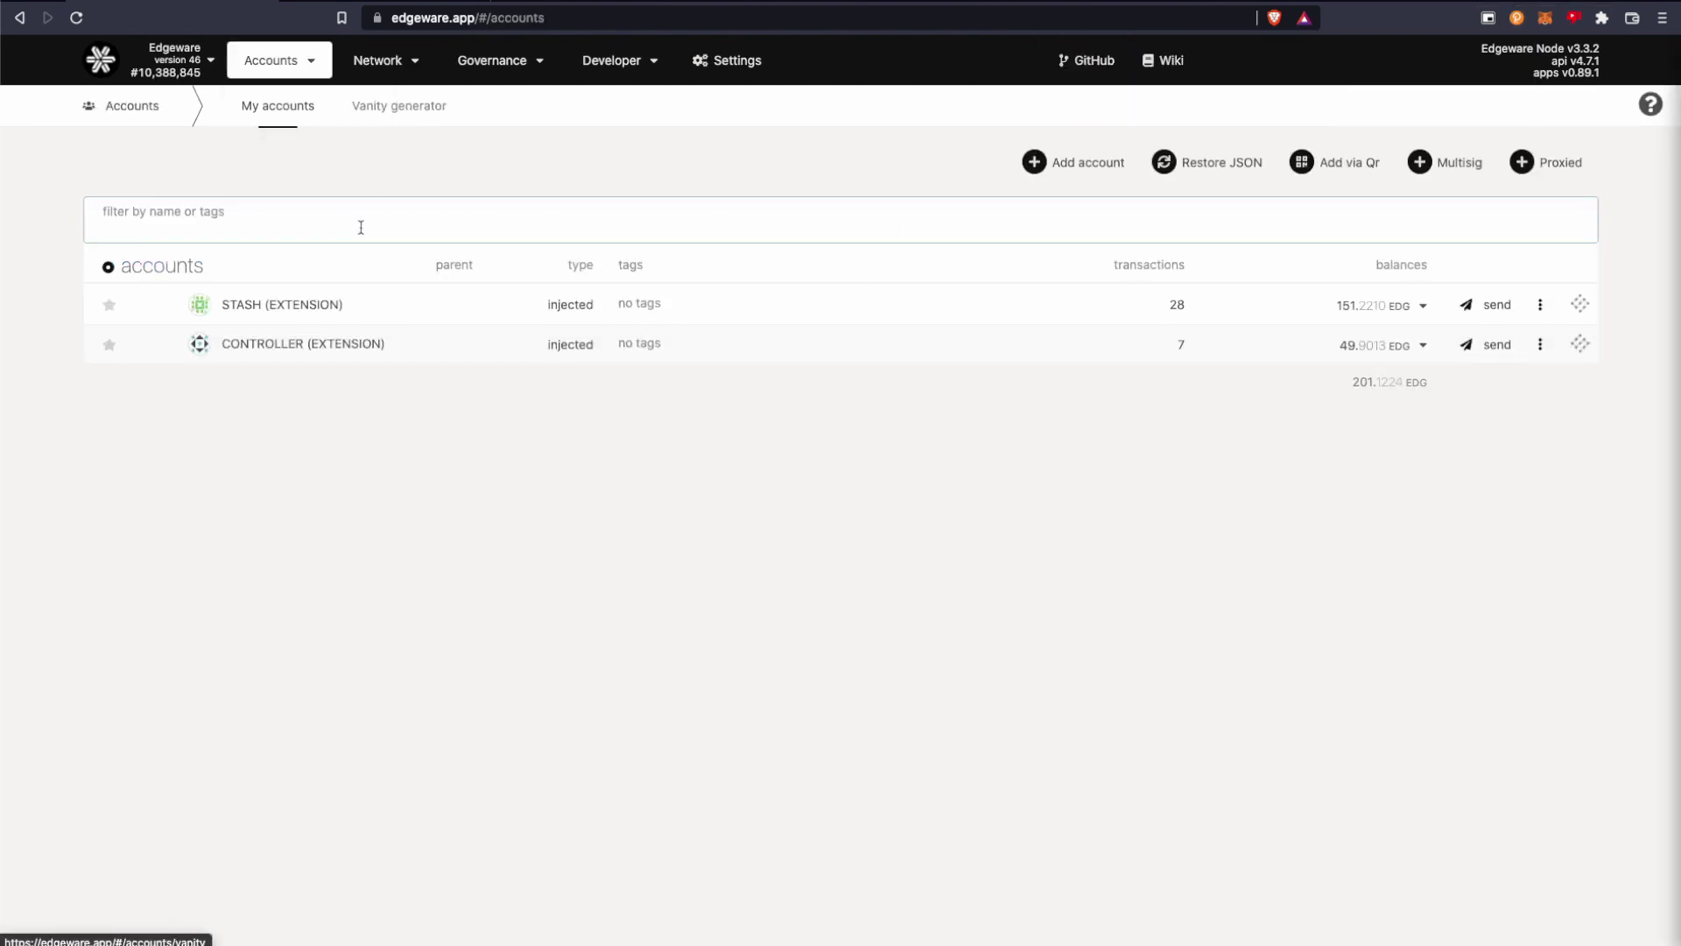
pyautogui.click(77, 18)
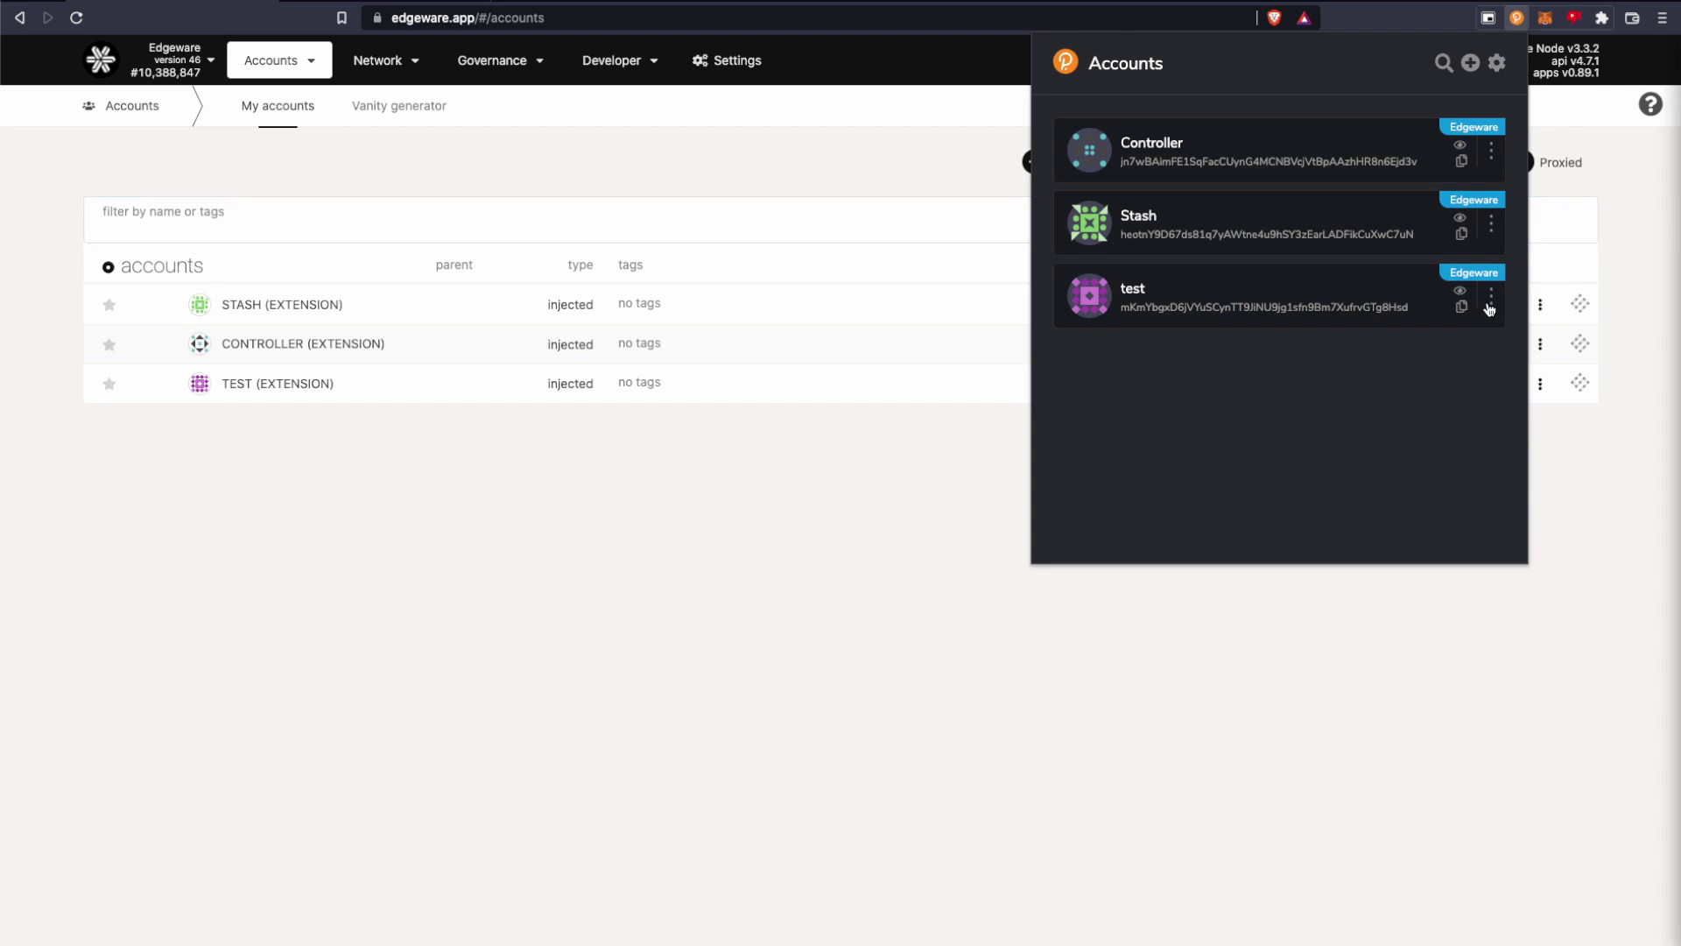
# Forget the 'test' account, leaving only Stash and Controller.
pyautogui.click(1490, 307)
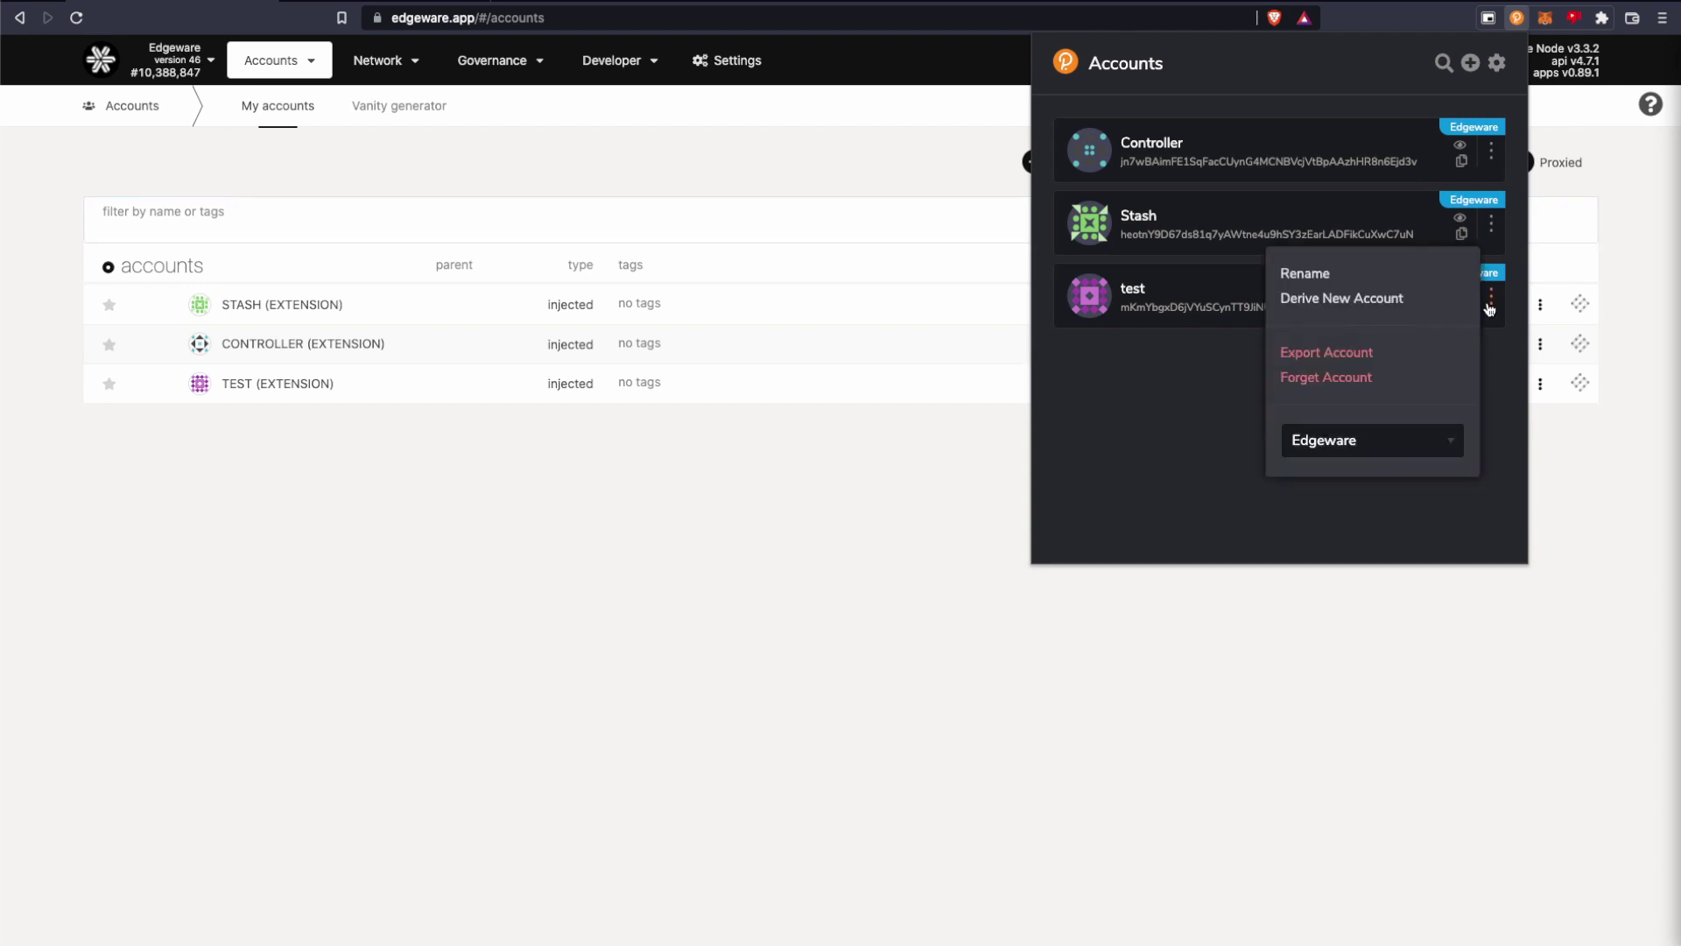
pyautogui.click(1316, 378)
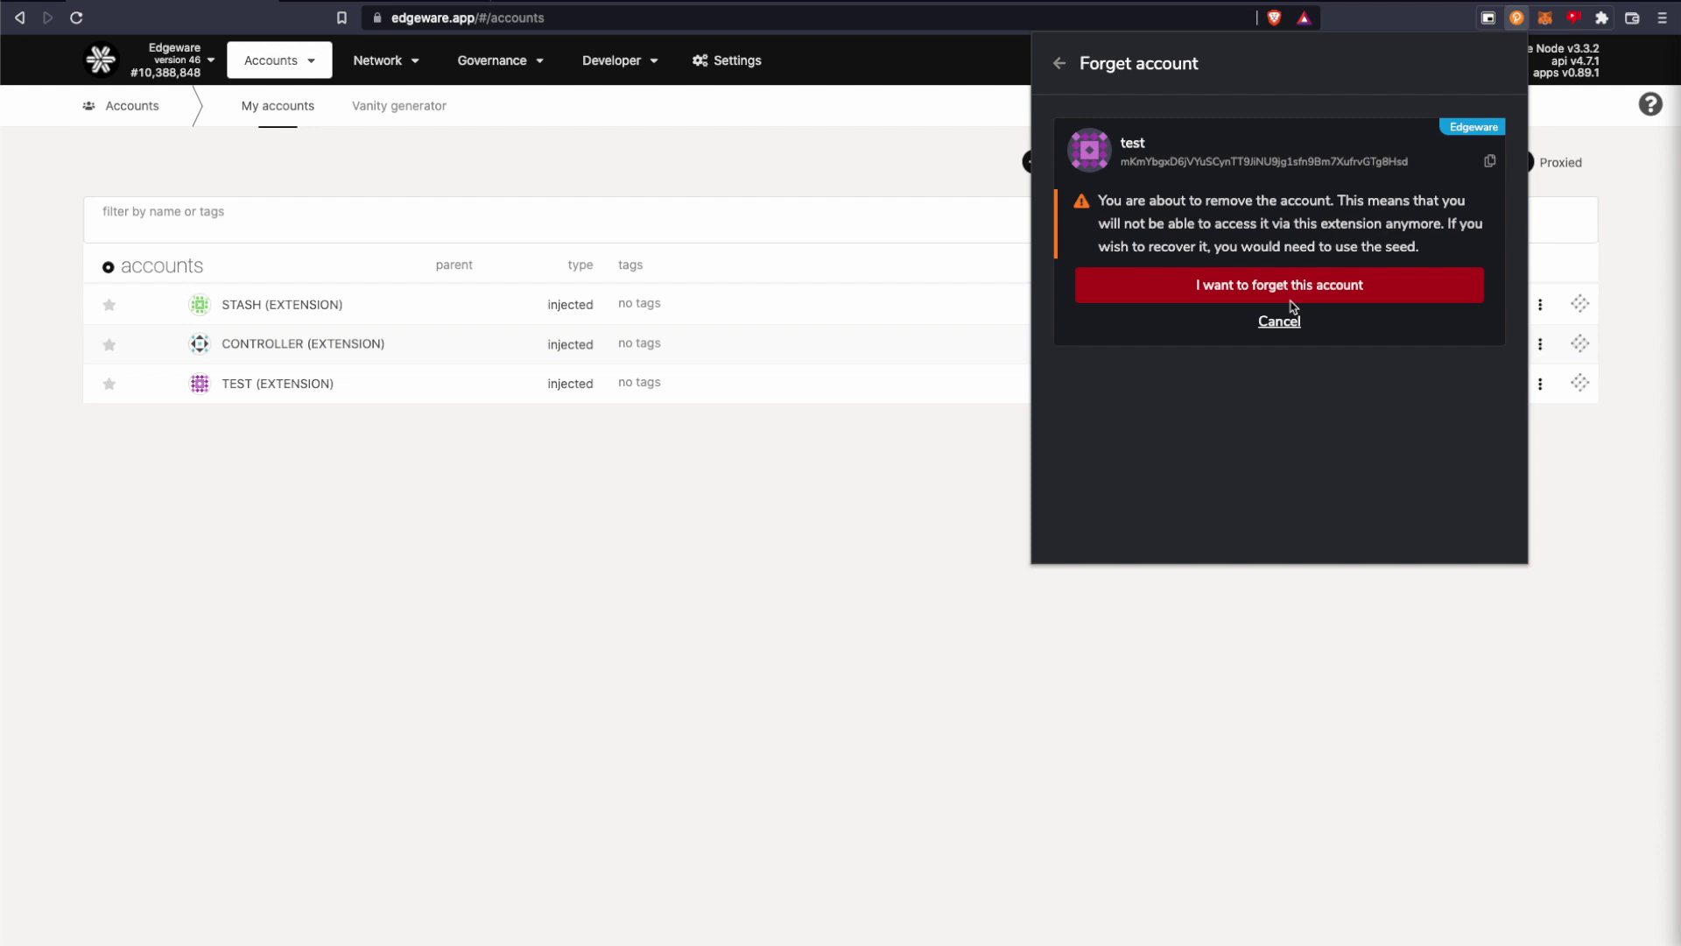
pyautogui.click(1248, 292)
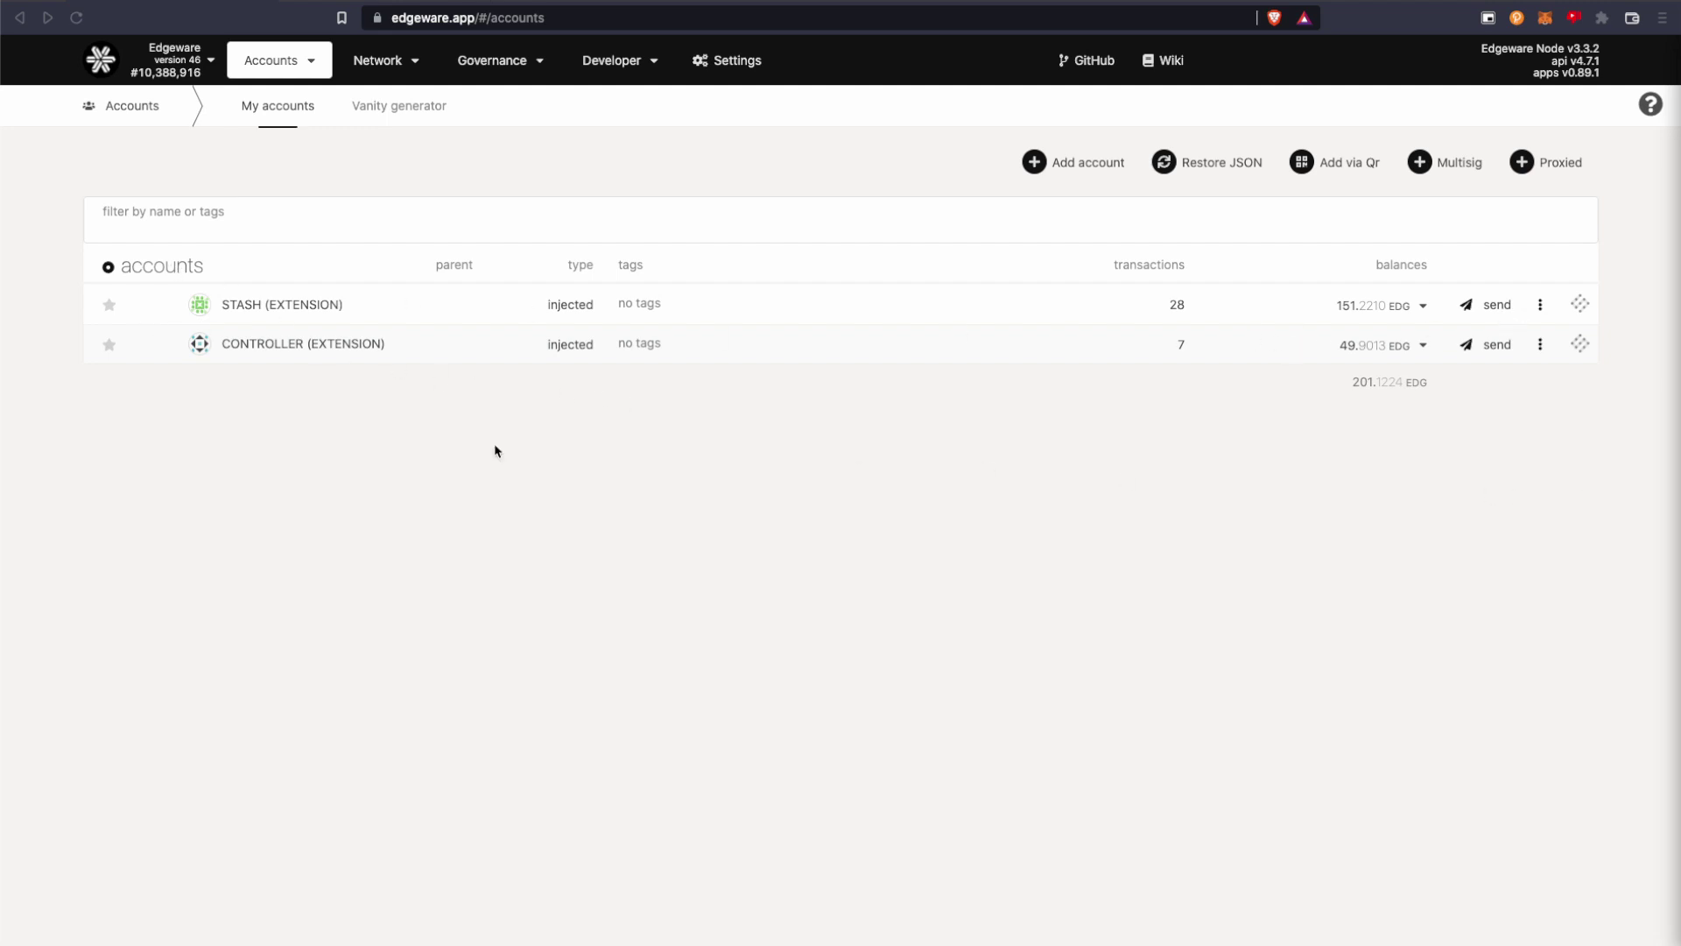
# Check the Stash (151.2210 EDG) and Controller (49.9013 EDG) balance details.
pyautogui.click(1423, 307)
pyautogui.click(1422, 306)
pyautogui.click(1423, 346)
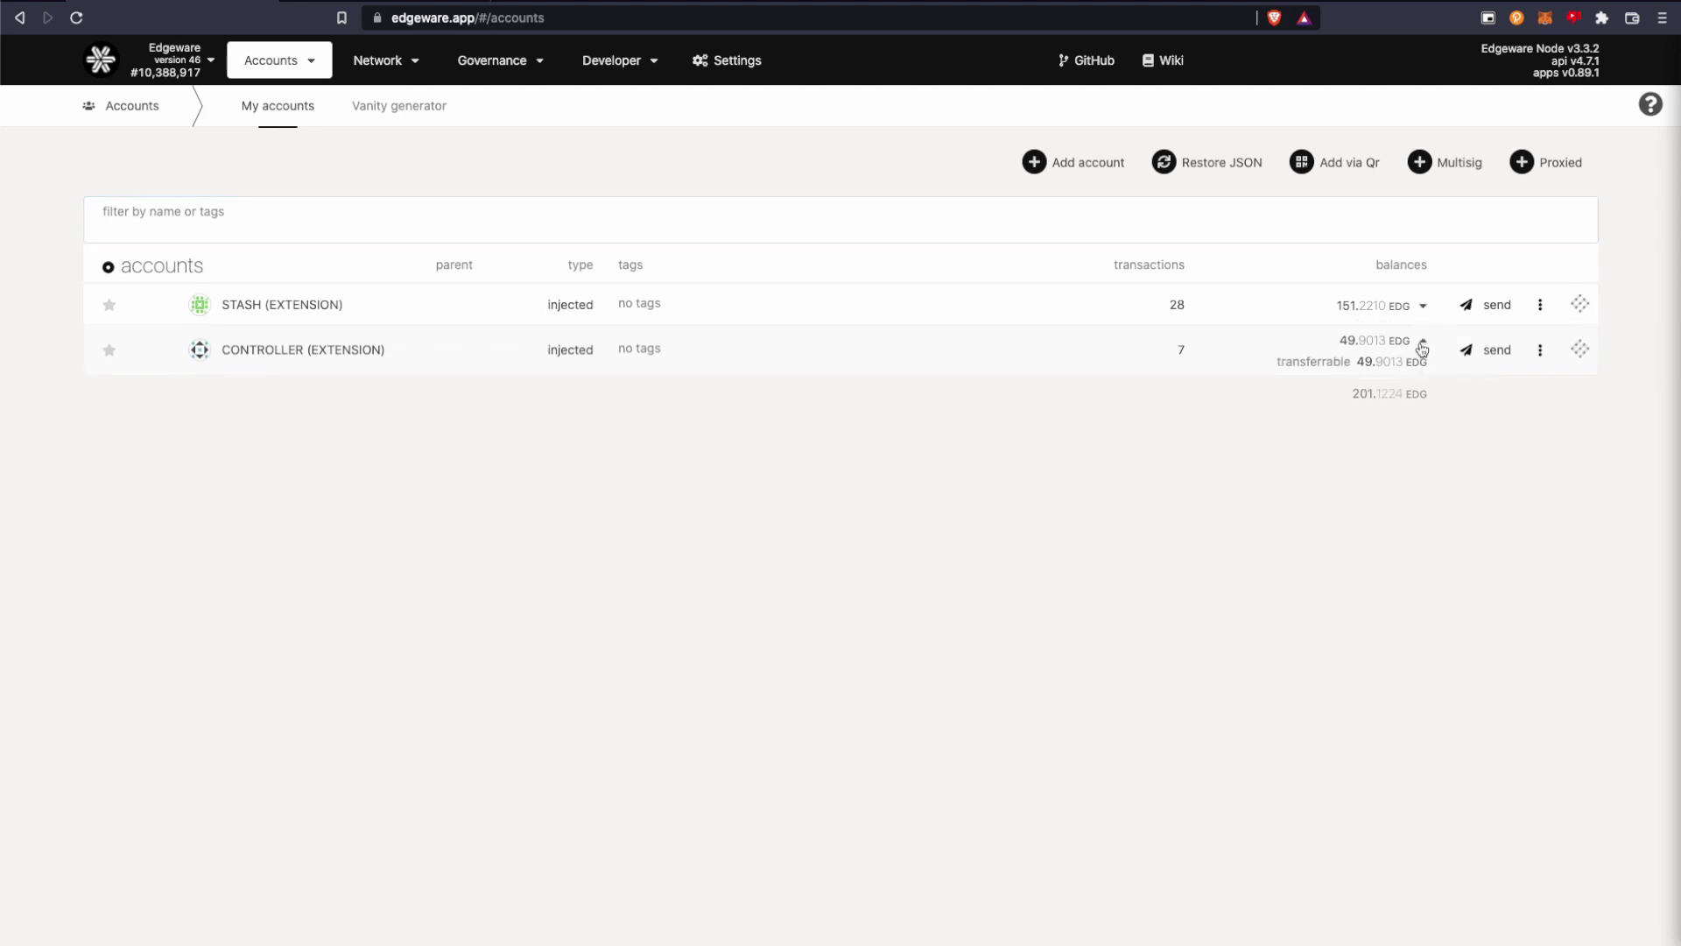
pyautogui.click(1422, 349)
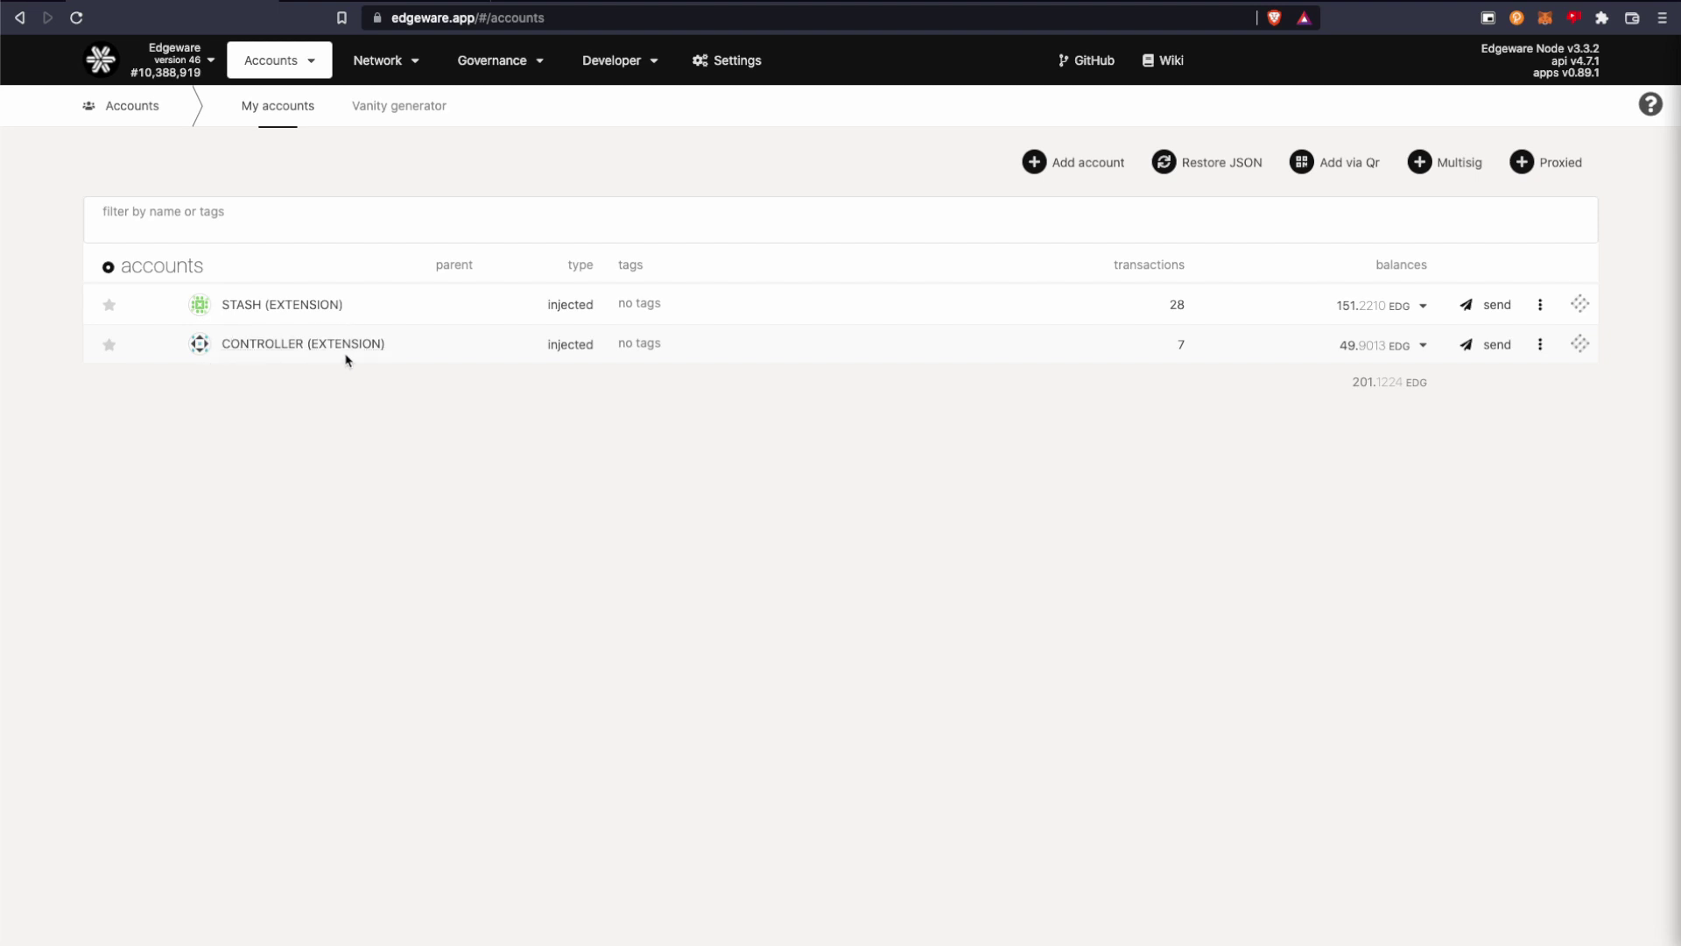
pyautogui.moveTo(389, 61)
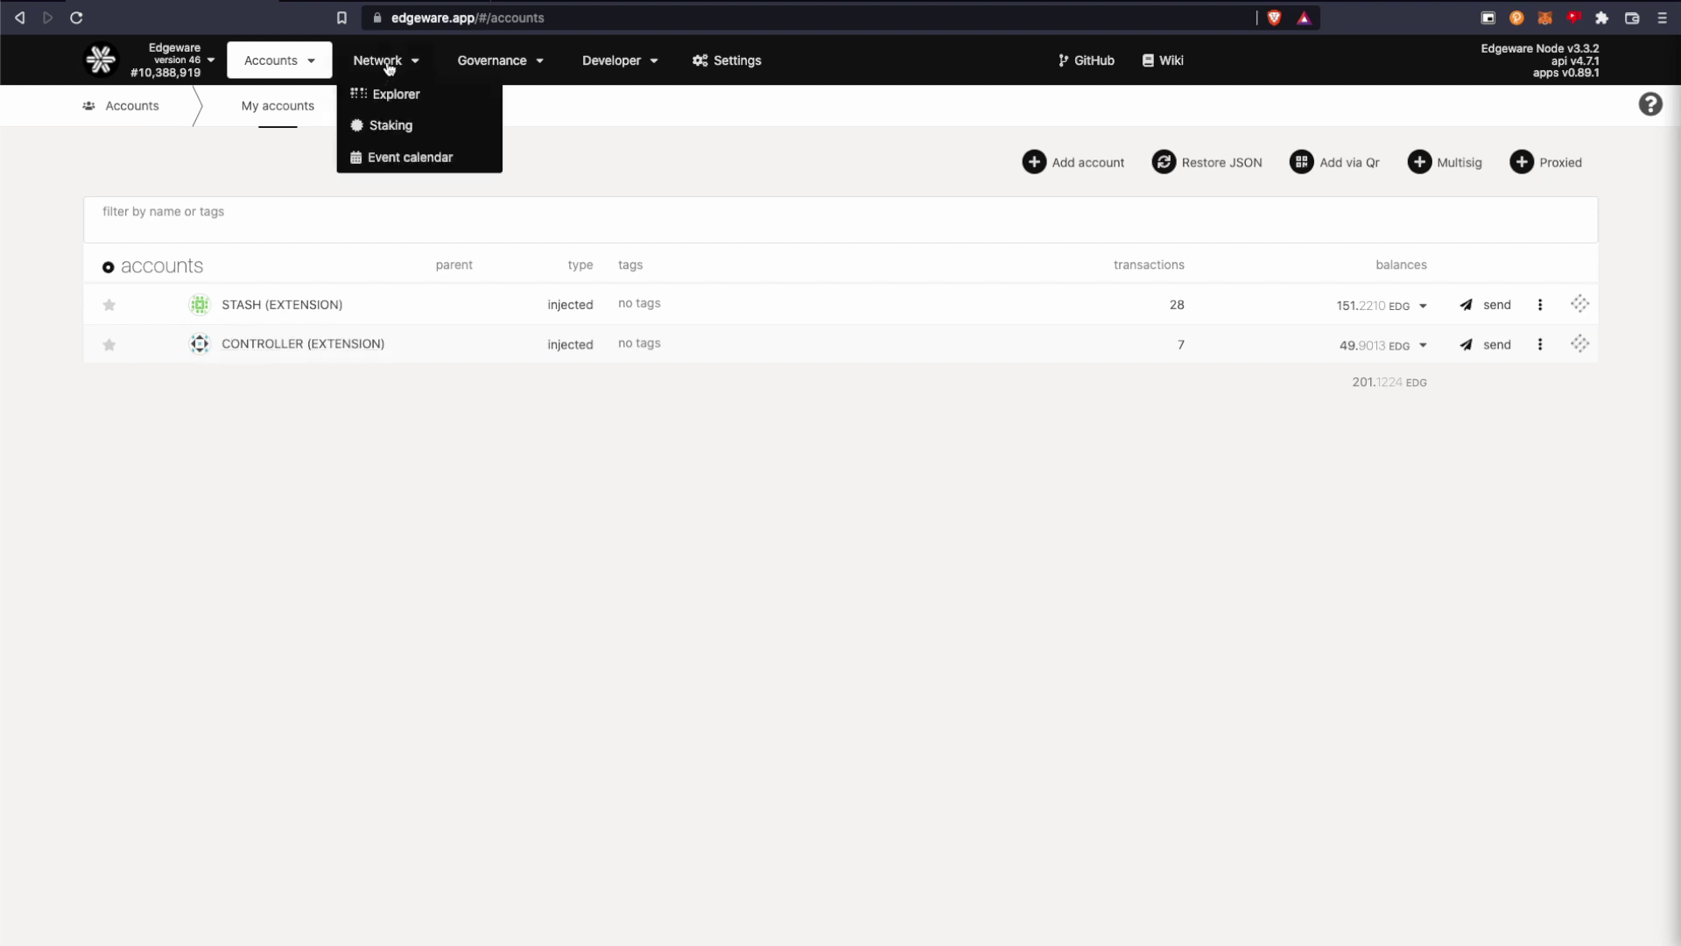
# Open Network > Staking and scroll through the active validator list.
pyautogui.click(381, 132)
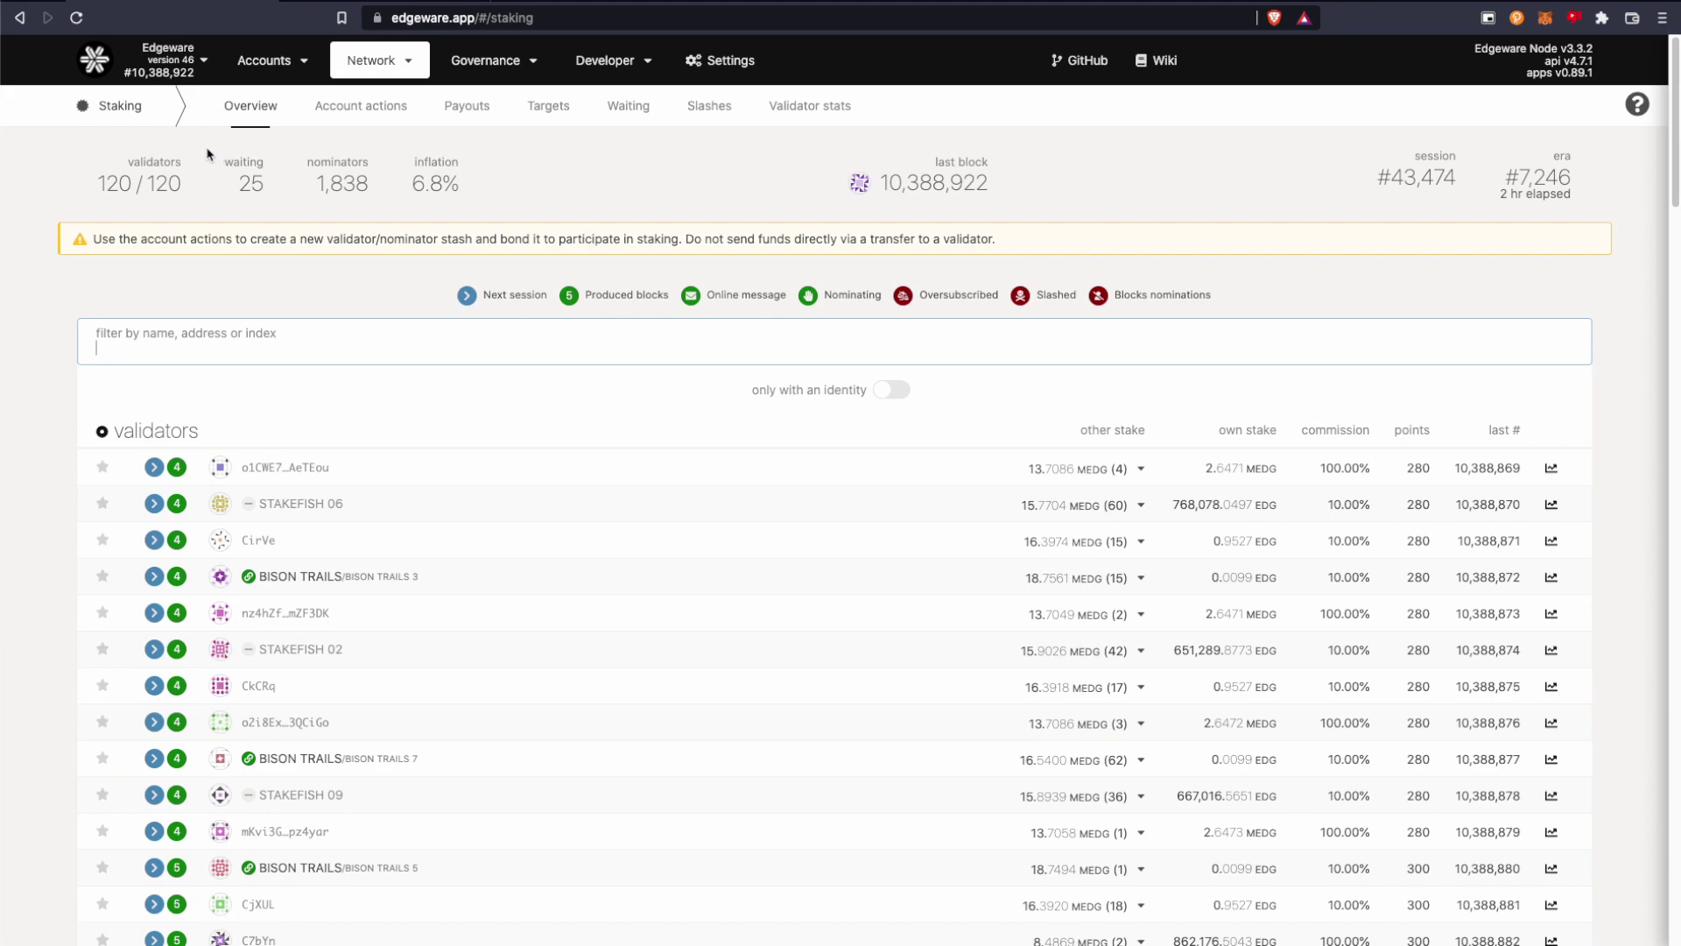
pyautogui.scroll(-20, 181, 175)
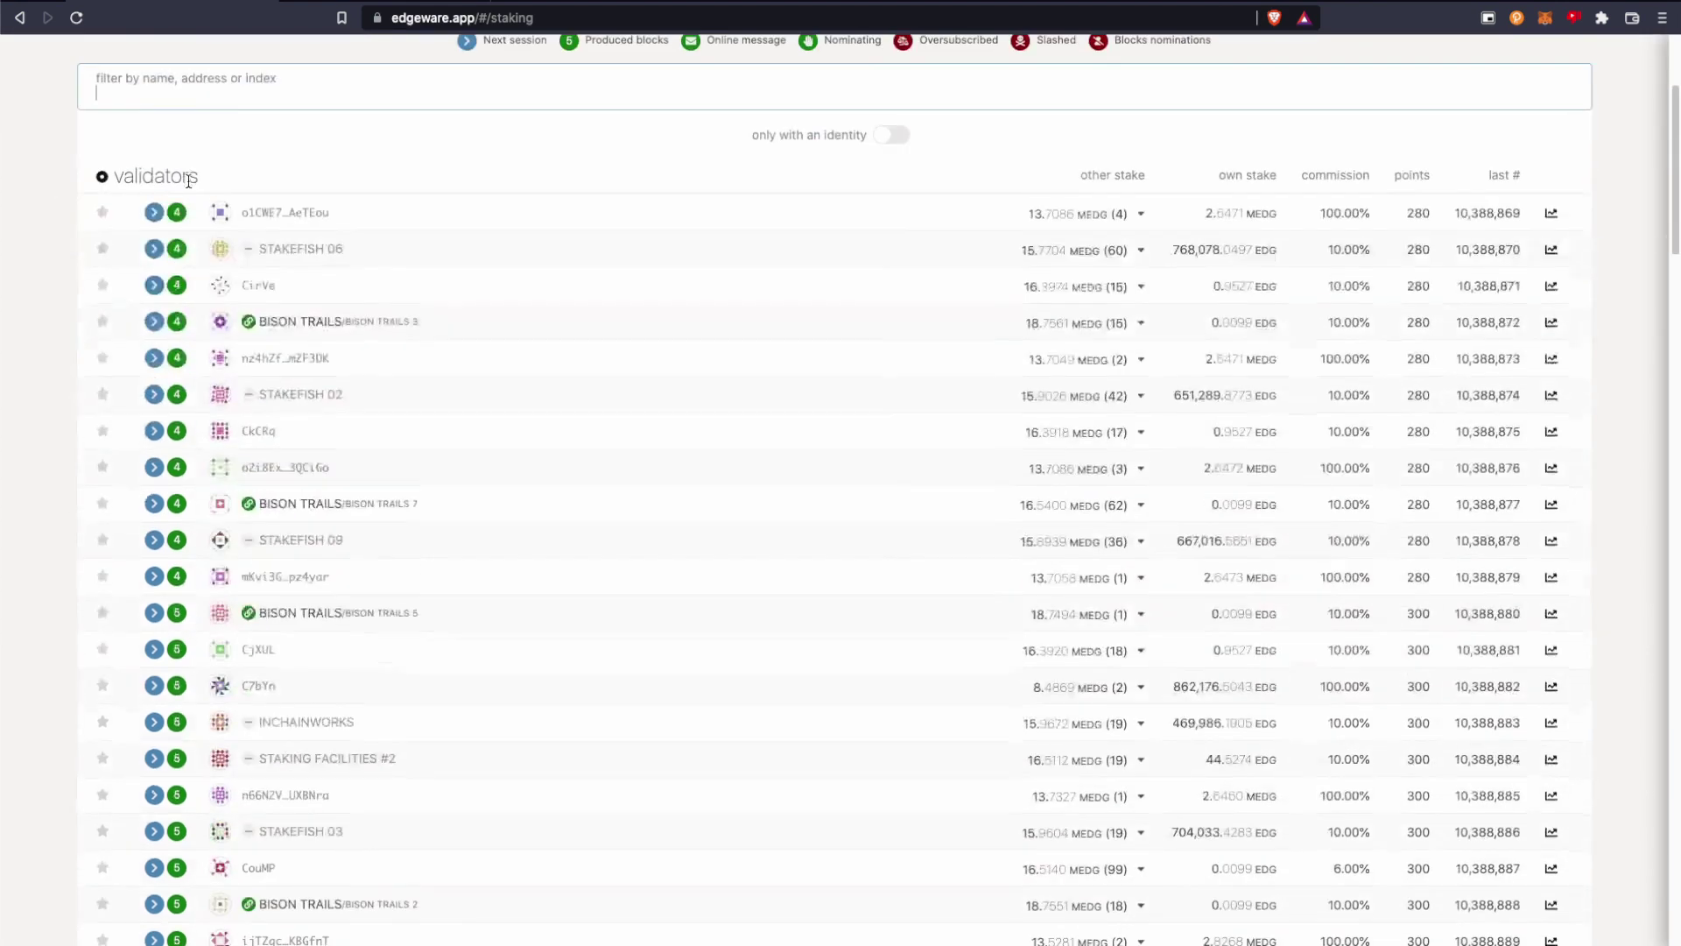
pyautogui.scroll(-20, 189, 184)
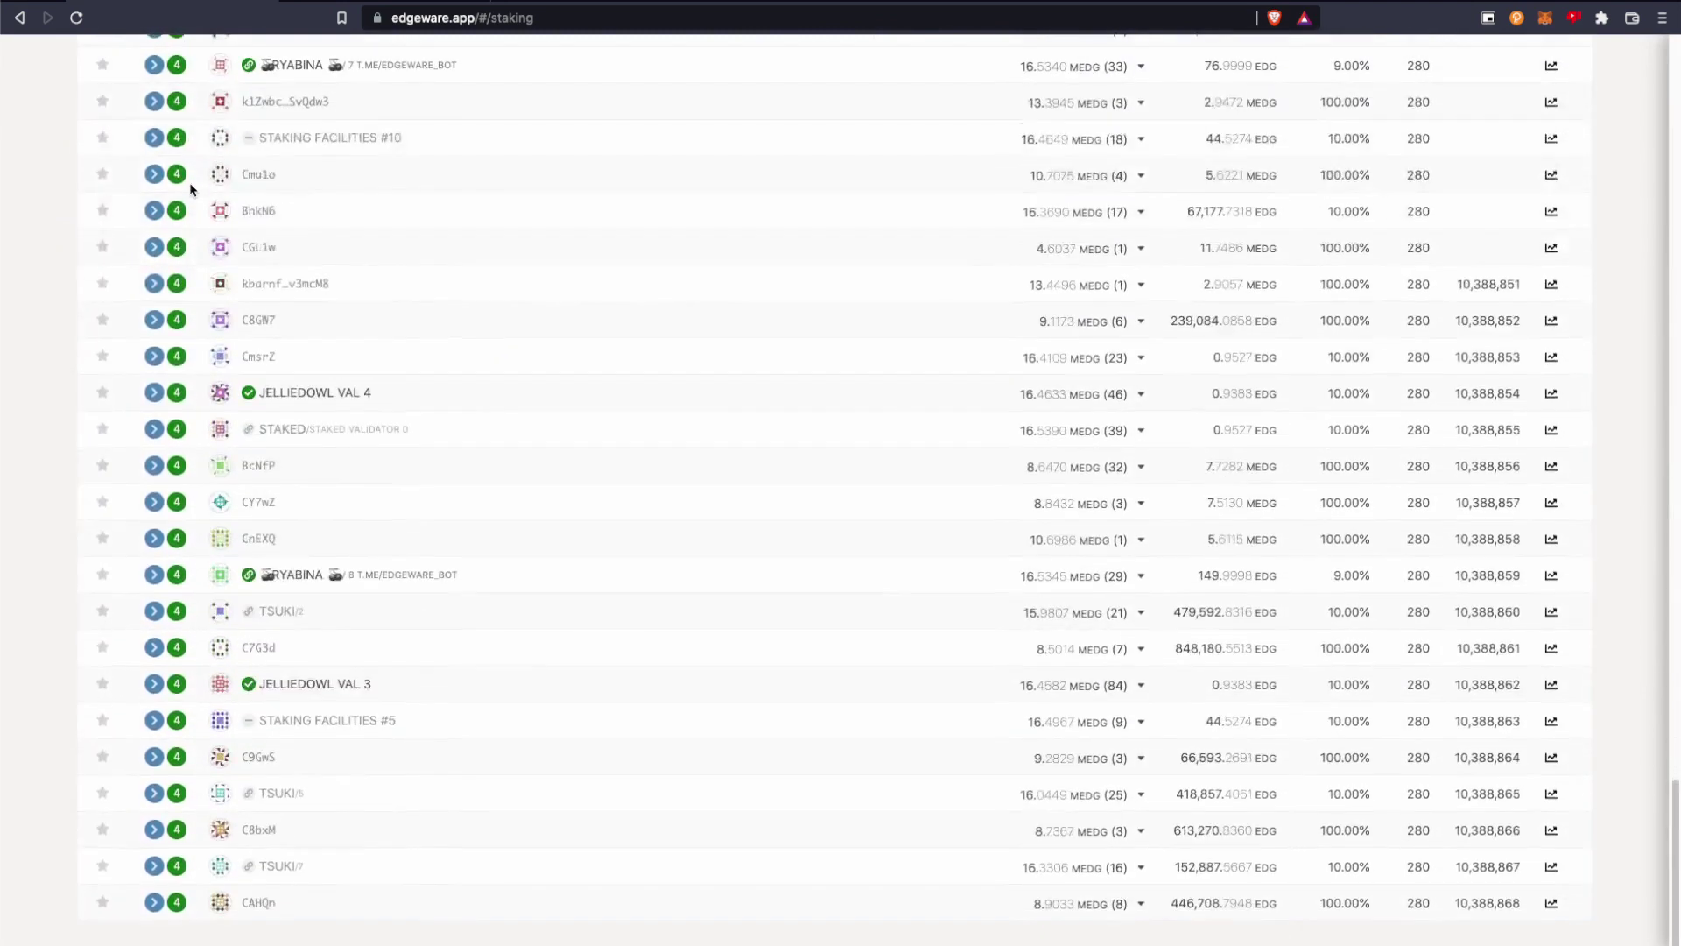
pyautogui.scroll(3, 1016, 320)
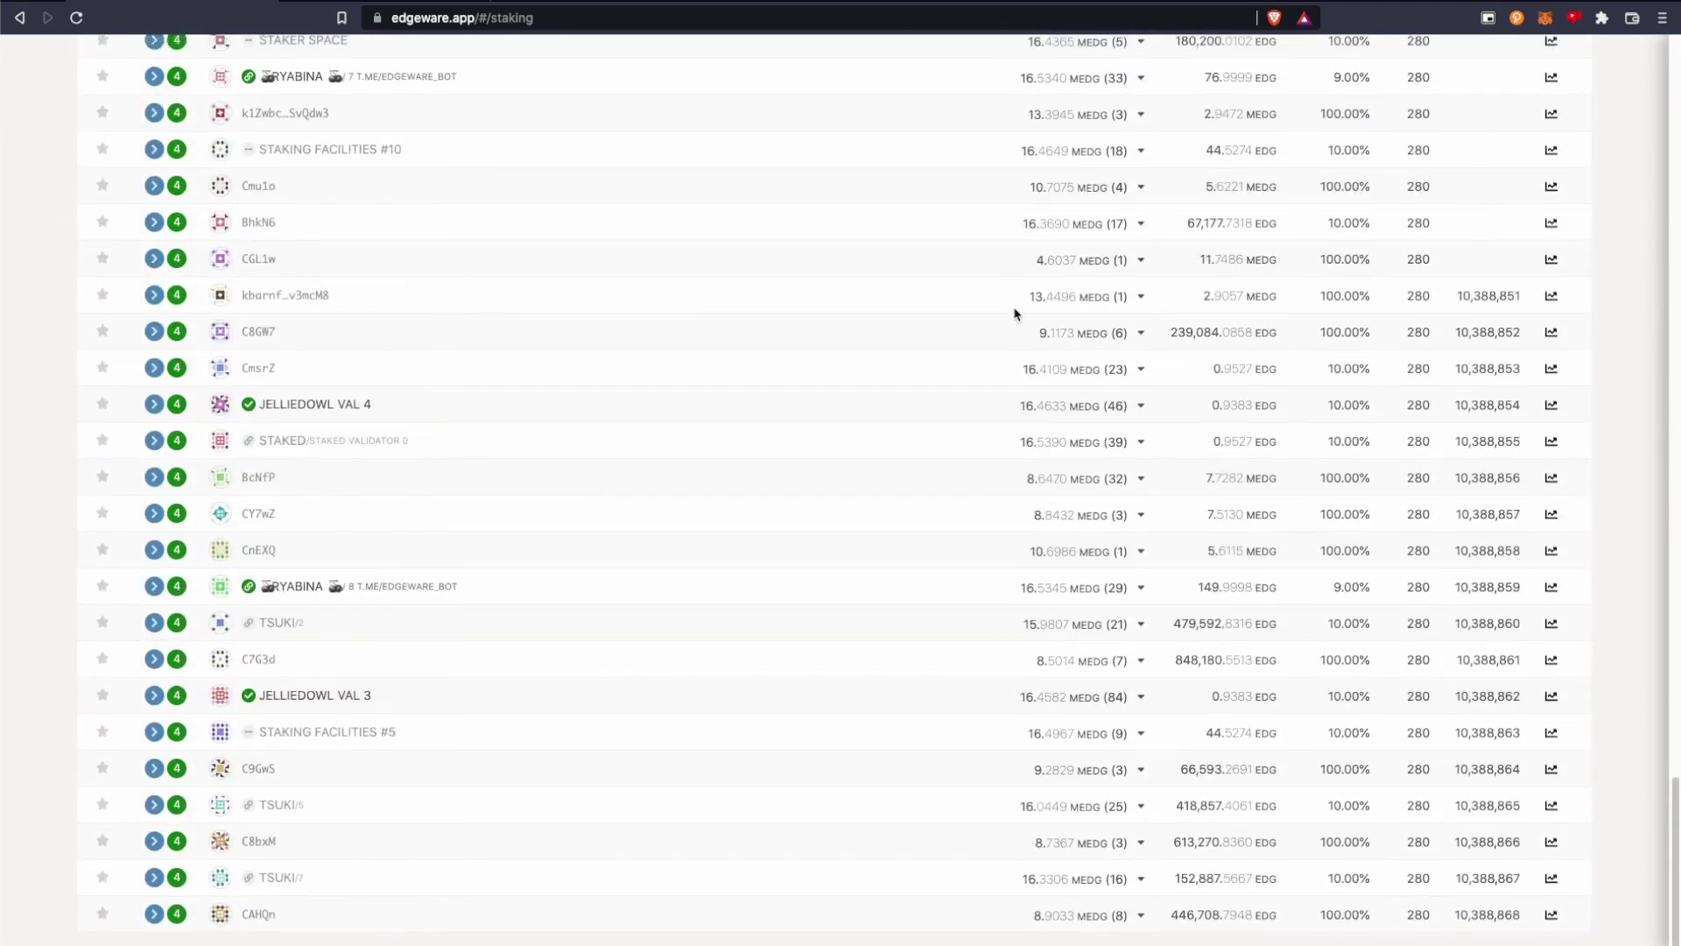
pyautogui.scroll(20, 1164, 368)
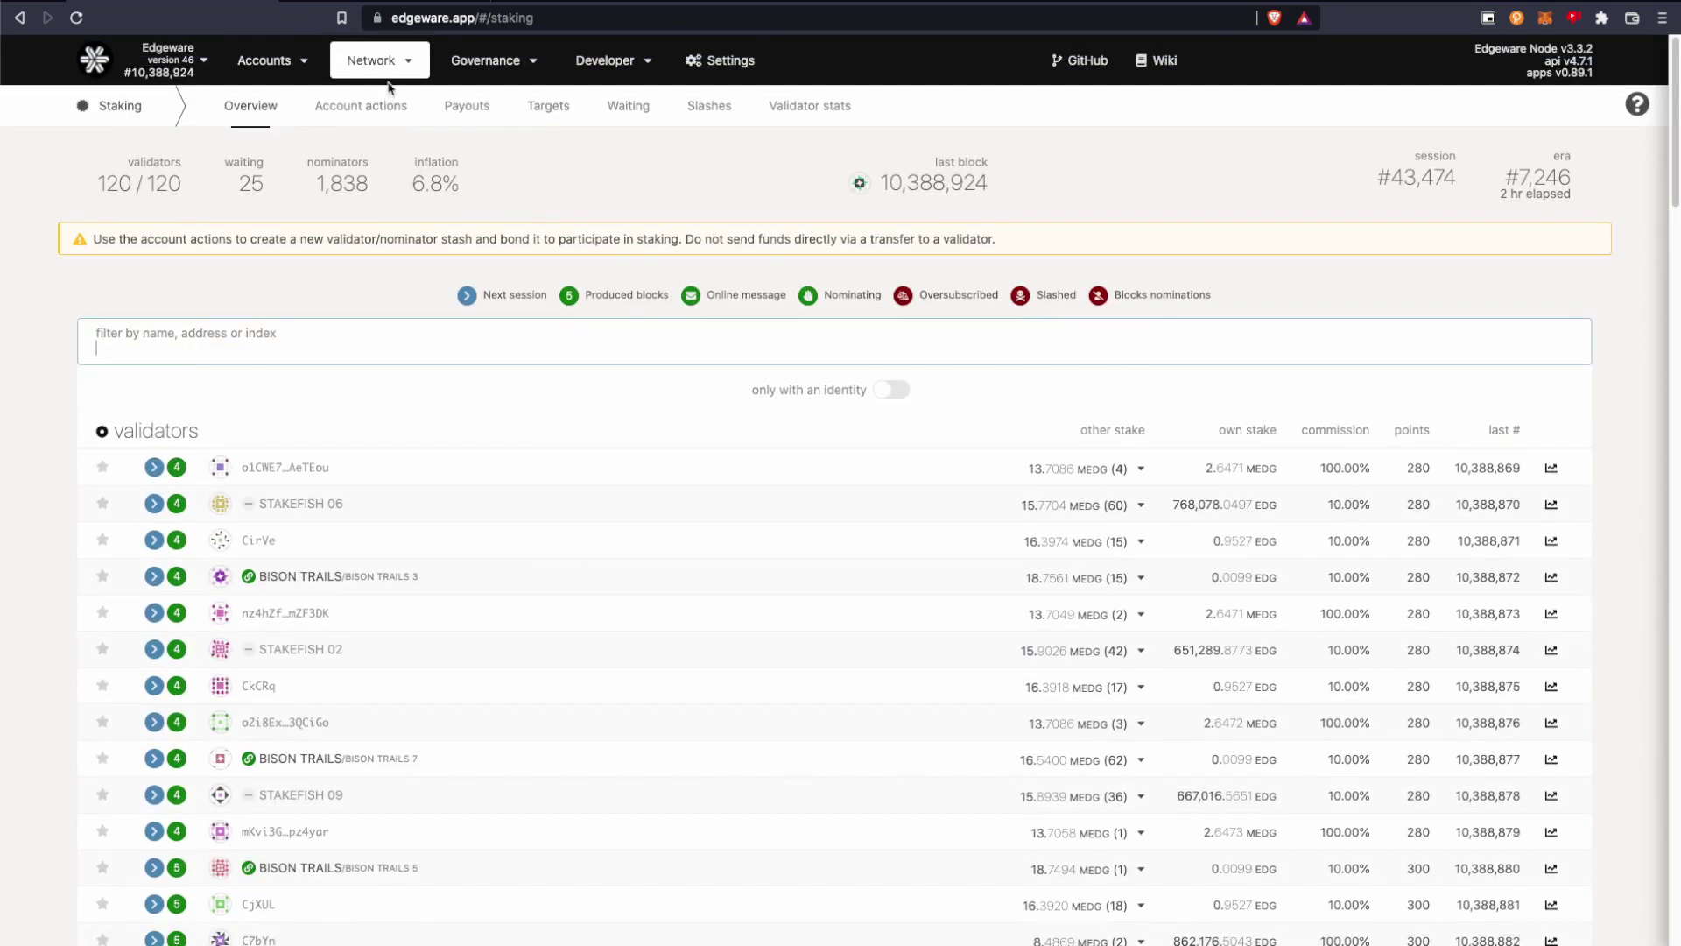
# Go to Staking Account actions and begin a new nominator setup.
pyautogui.moveTo(387, 70)
pyautogui.click(342, 109)
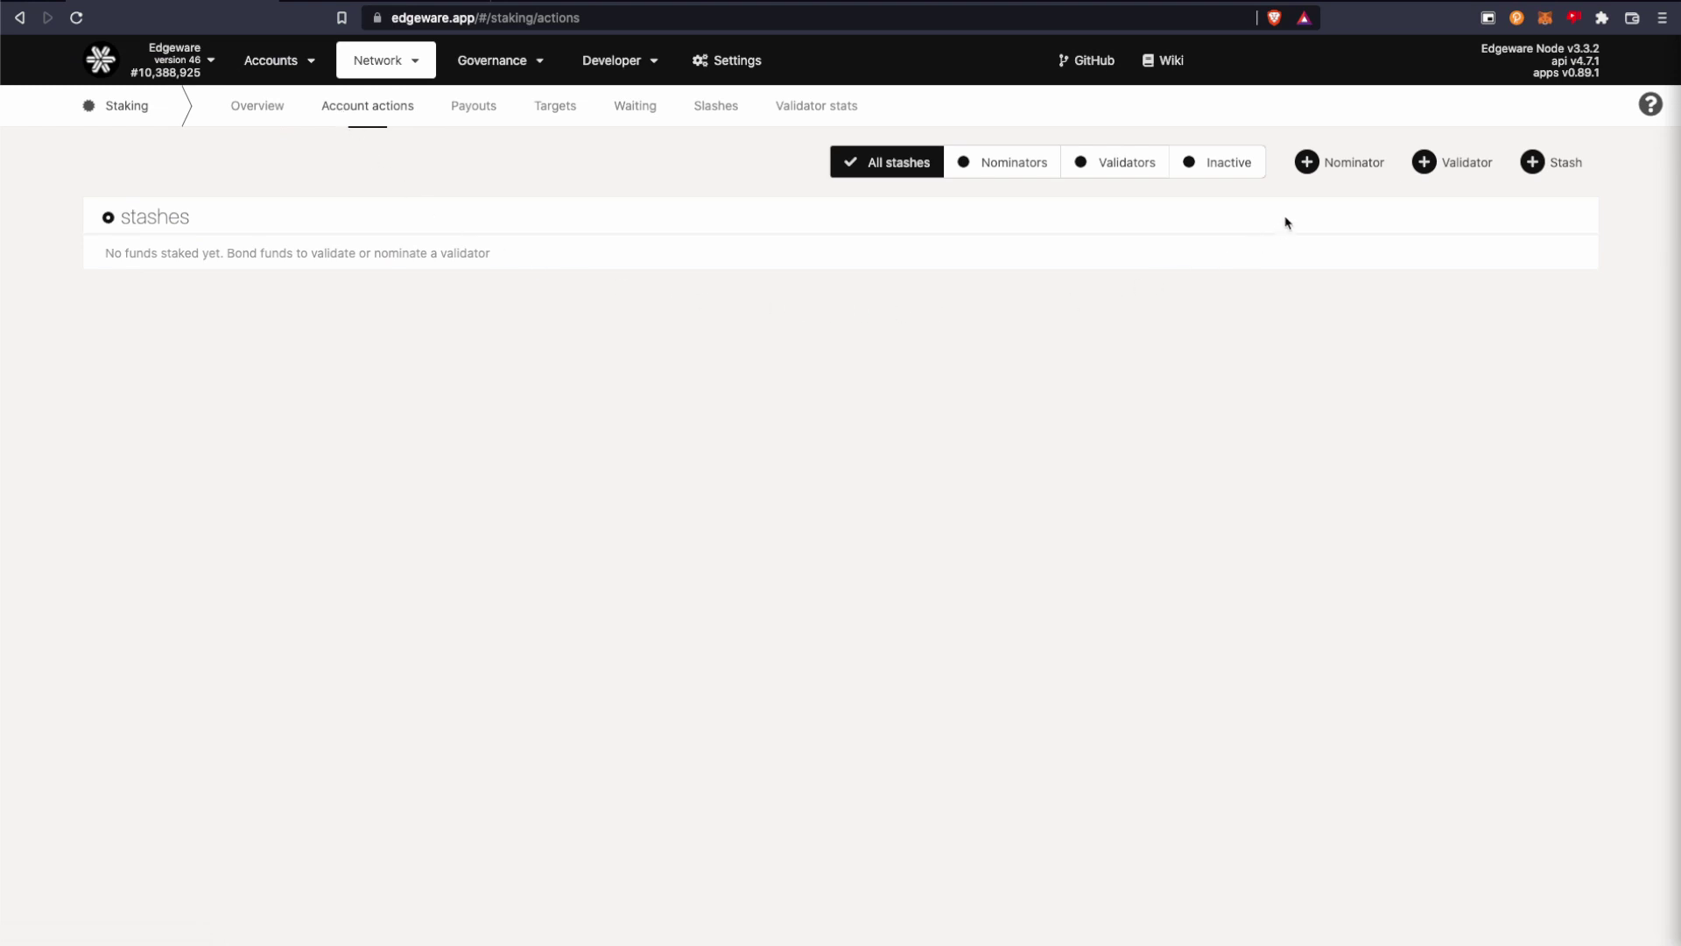
pyautogui.click(1331, 162)
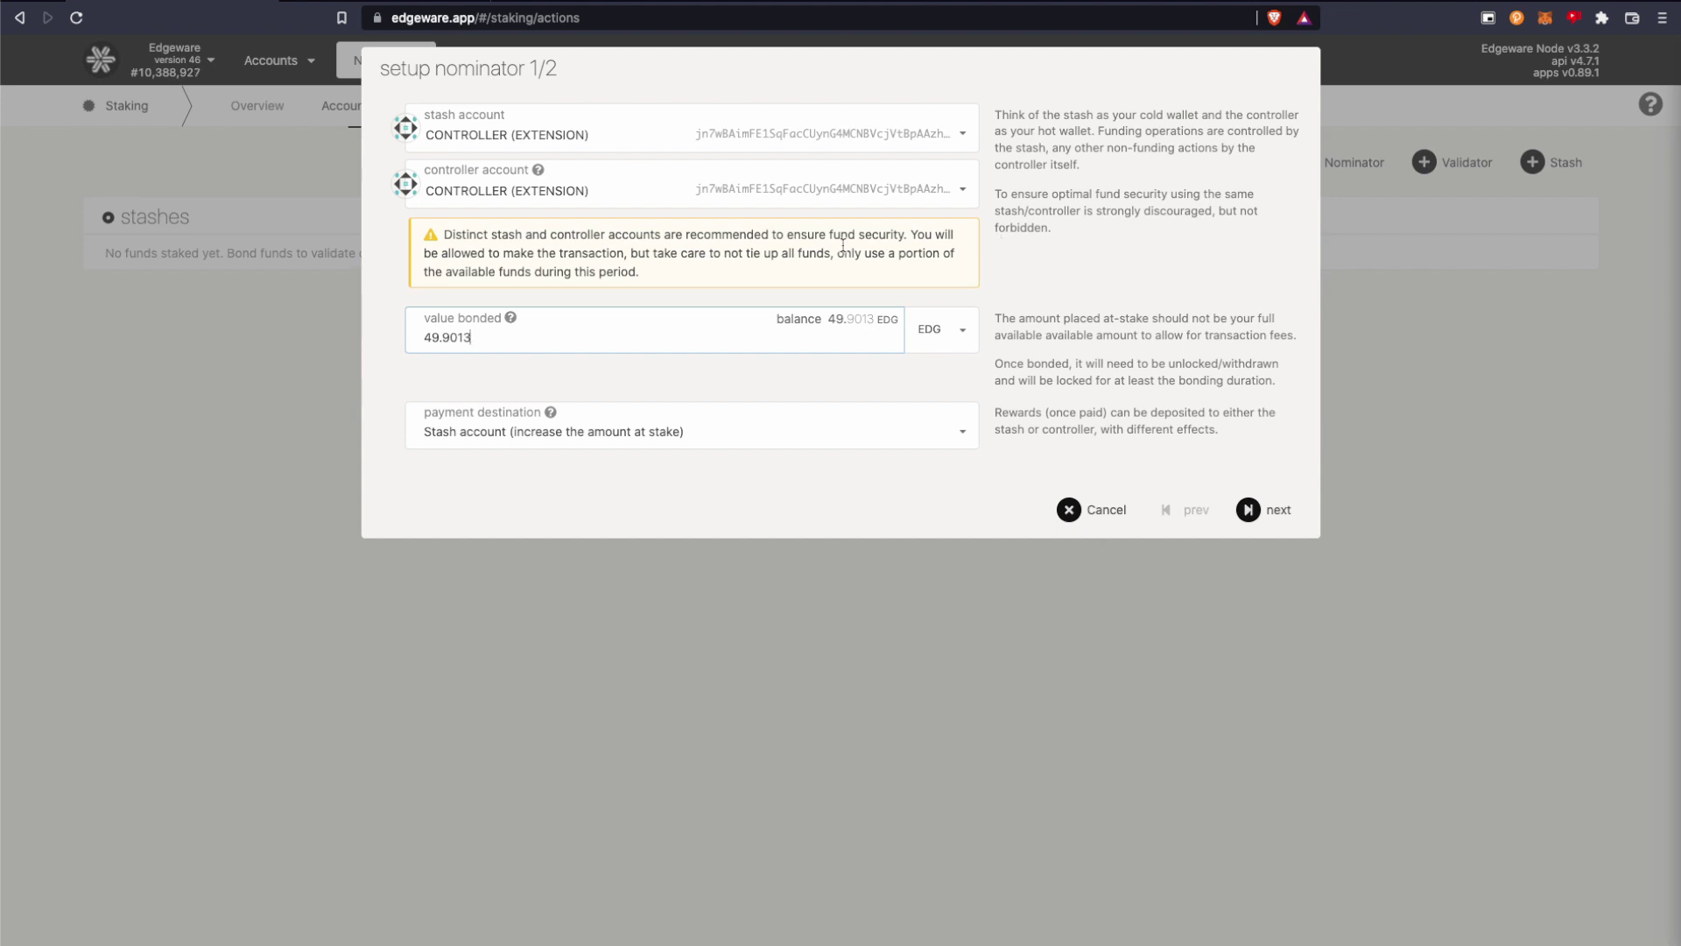
# Bond 100.00 EDG from STASH, restaking rewards to the stash, then continue to validator selection.
pyautogui.click(667, 131)
pyautogui.click(566, 239)
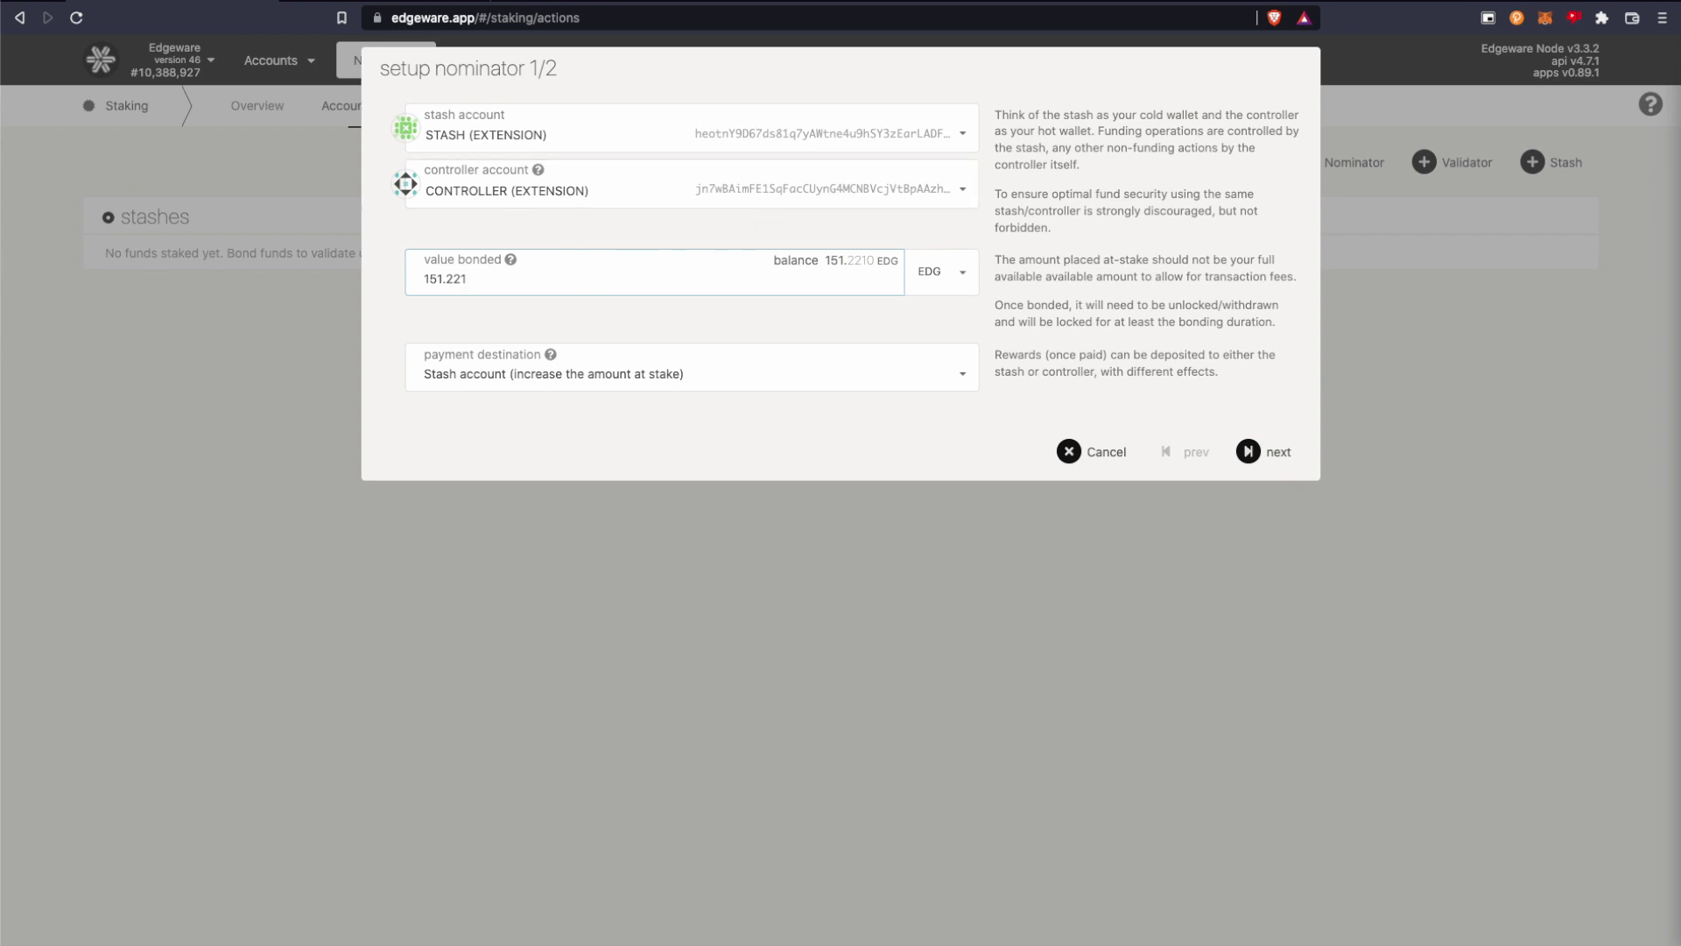
pyautogui.press('BackSpace')
pyautogui.press('BackSpace')
pyautogui.press('BackSpace')
pyautogui.press('BackSpace')
pyautogui.press('BackSpace')
pyautogui.press('BackSpace')
pyautogui.press('BackSpace')
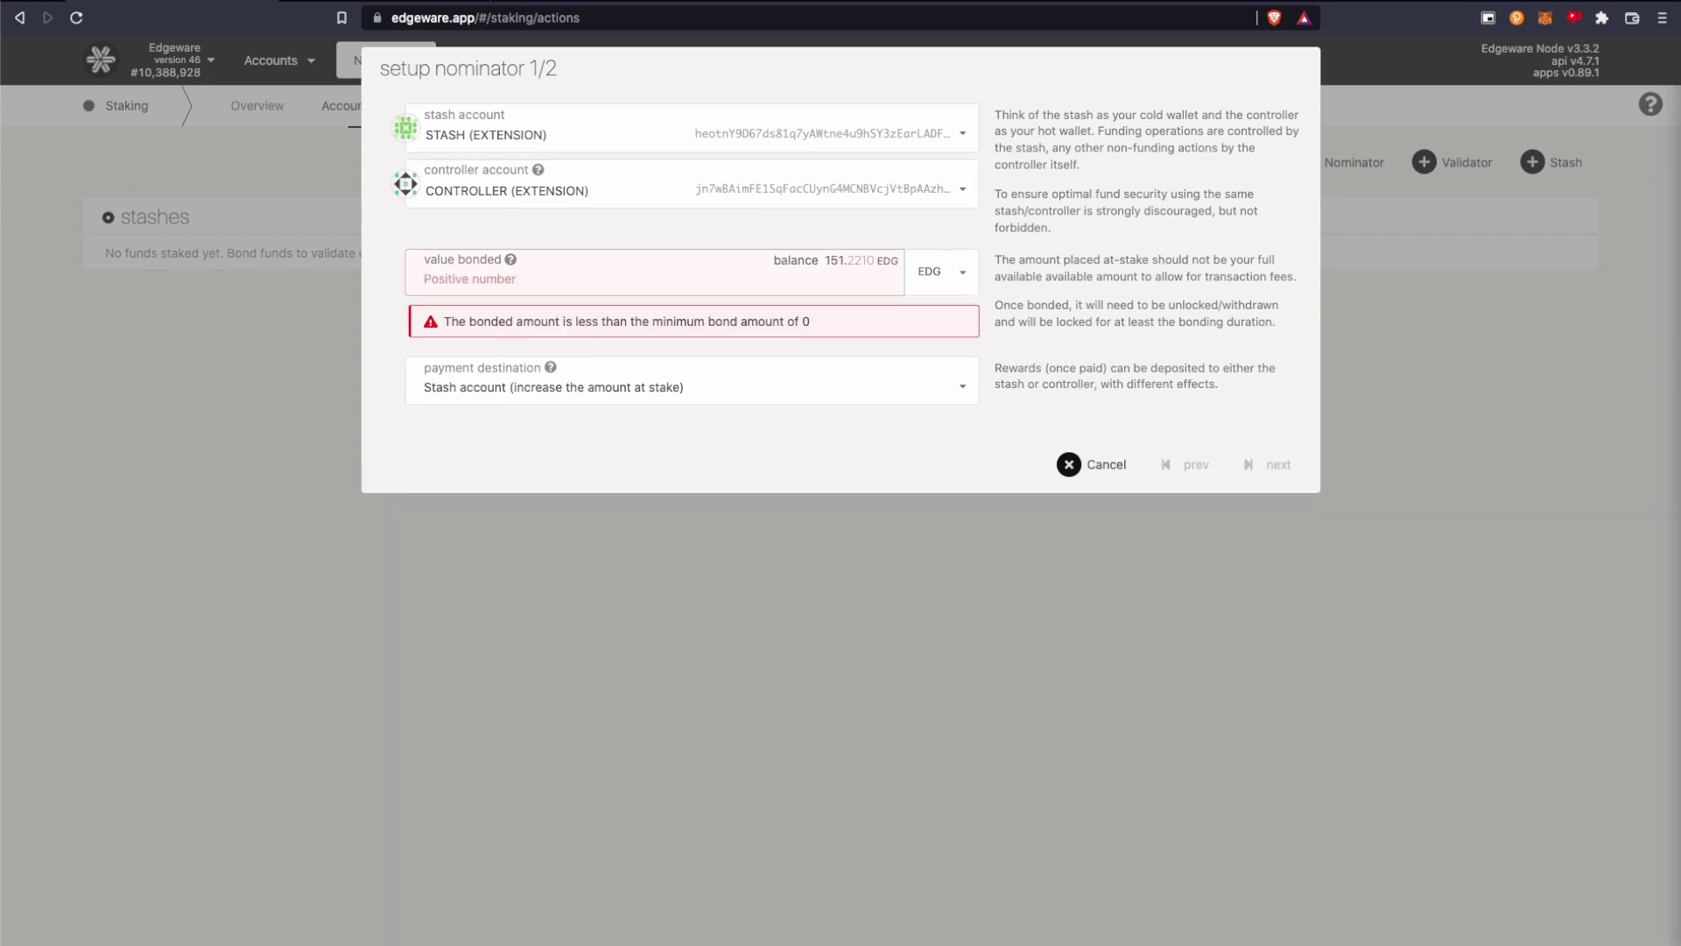
pyautogui.write('100.')
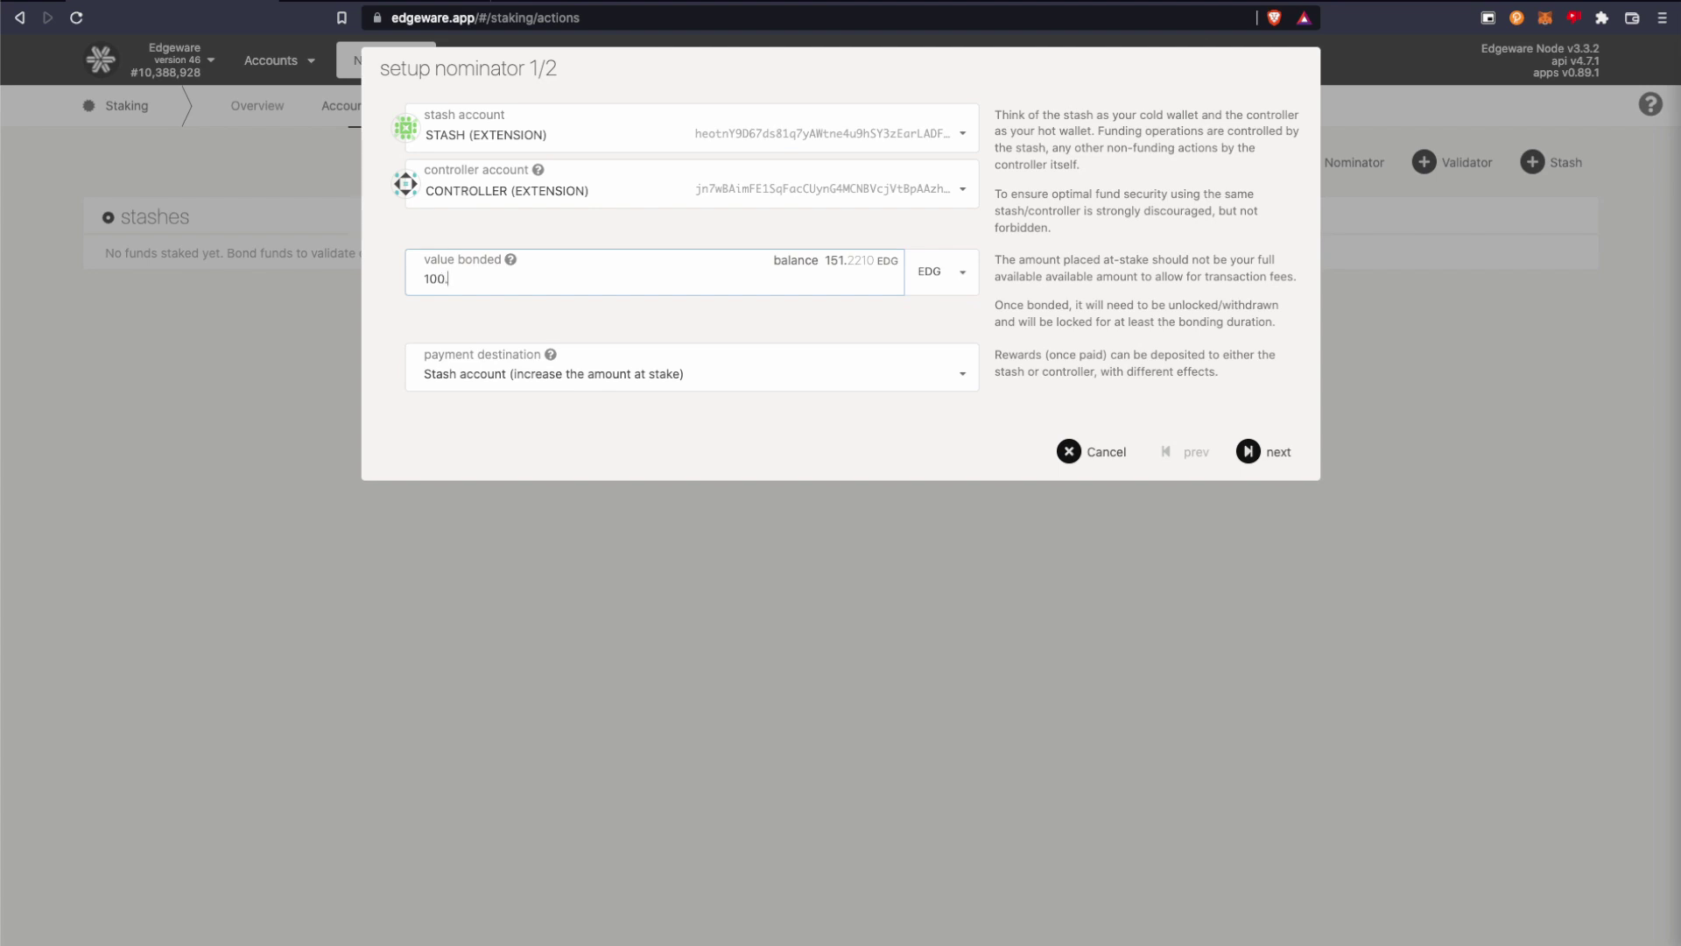
pyautogui.write('00')
pyautogui.click(954, 372)
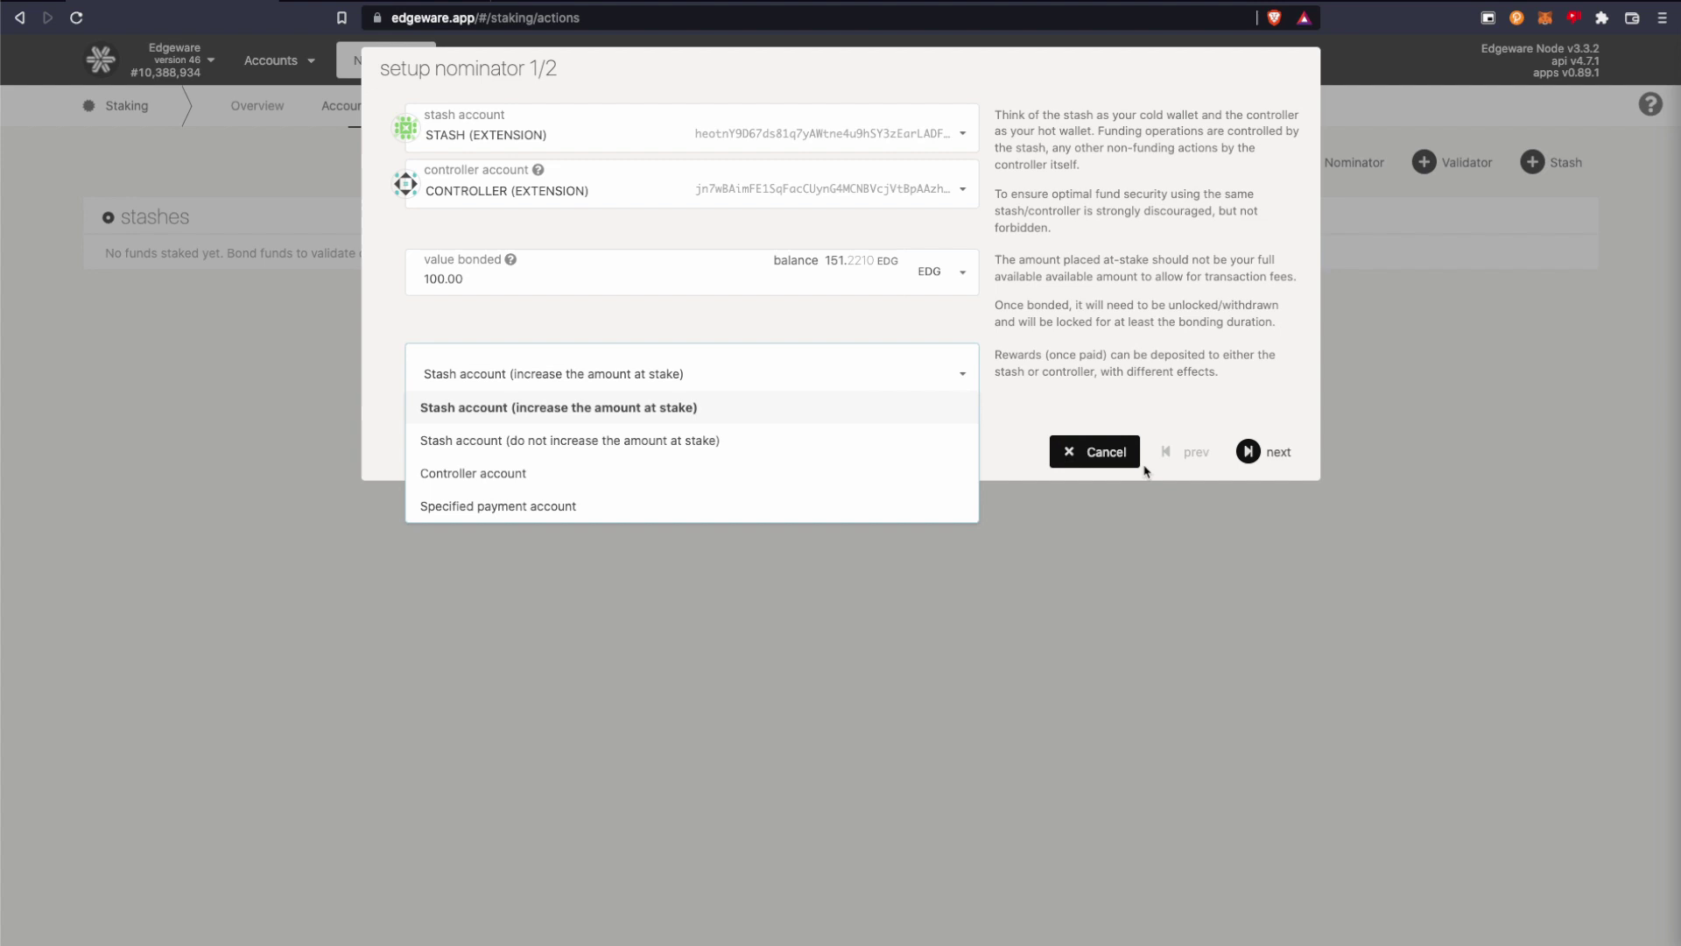
pyautogui.click(1261, 459)
pyautogui.click(1262, 460)
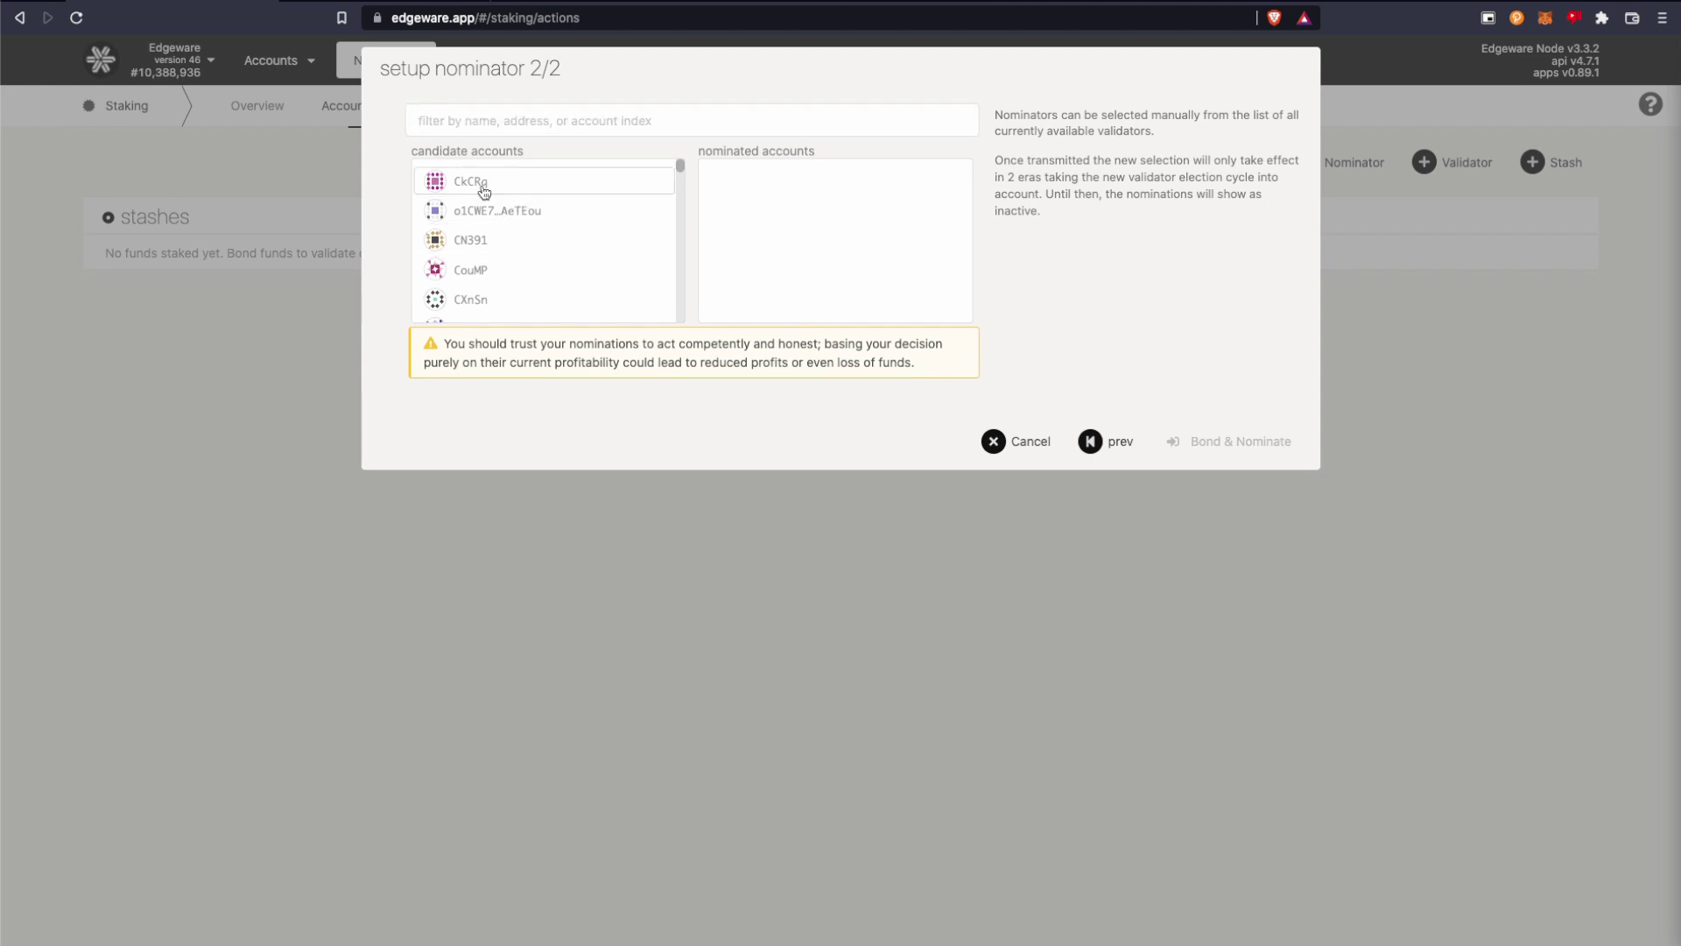
# Nominate validators CkCRq, CN391, CouMP, CXnSn, CmsrZ, BISON TRAILS 7 and C8GW7.
pyautogui.click(482, 188)
pyautogui.click(499, 194)
pyautogui.click(500, 195)
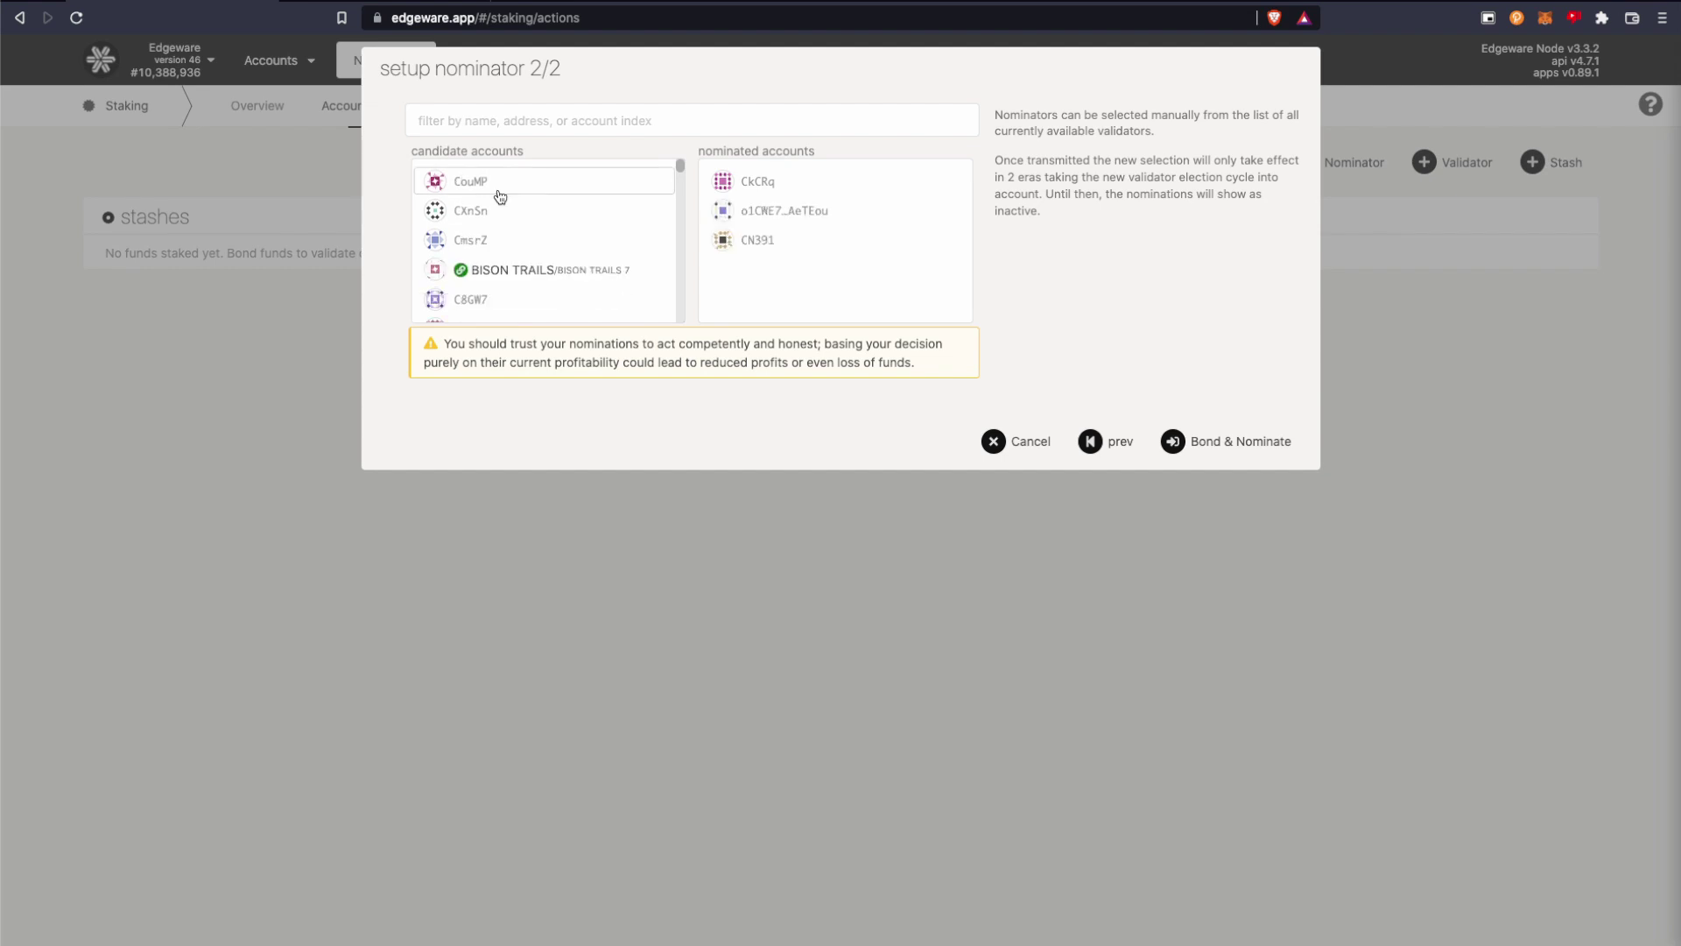
pyautogui.click(500, 195)
pyautogui.click(500, 195)
pyautogui.click(500, 194)
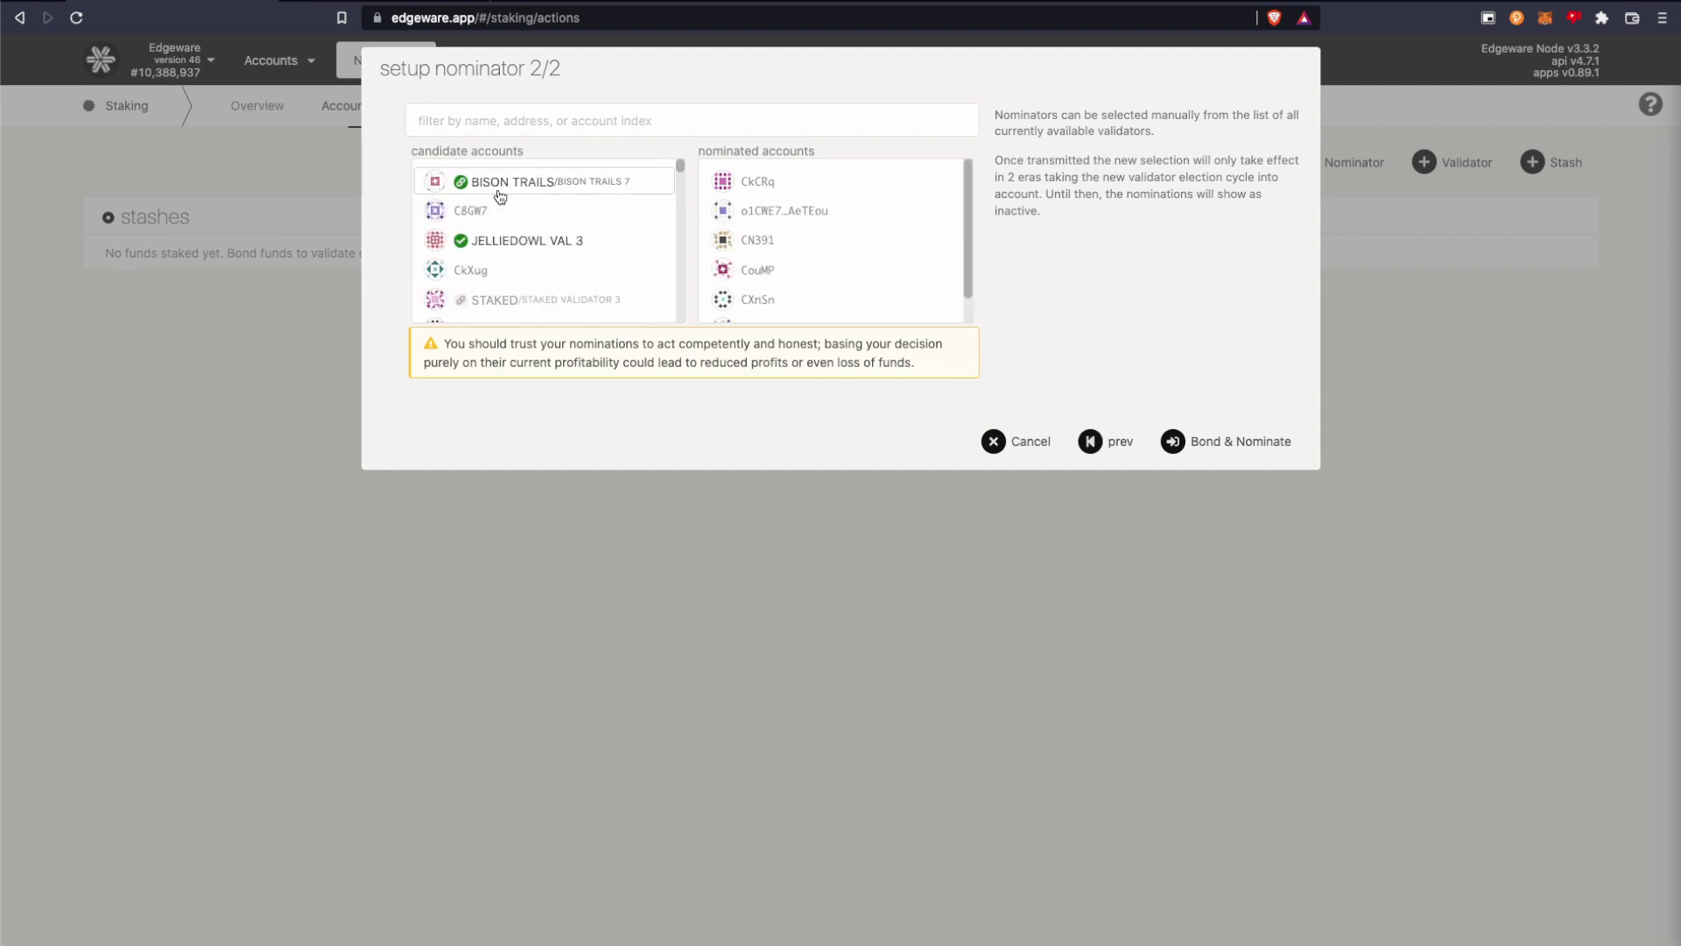
pyautogui.click(501, 194)
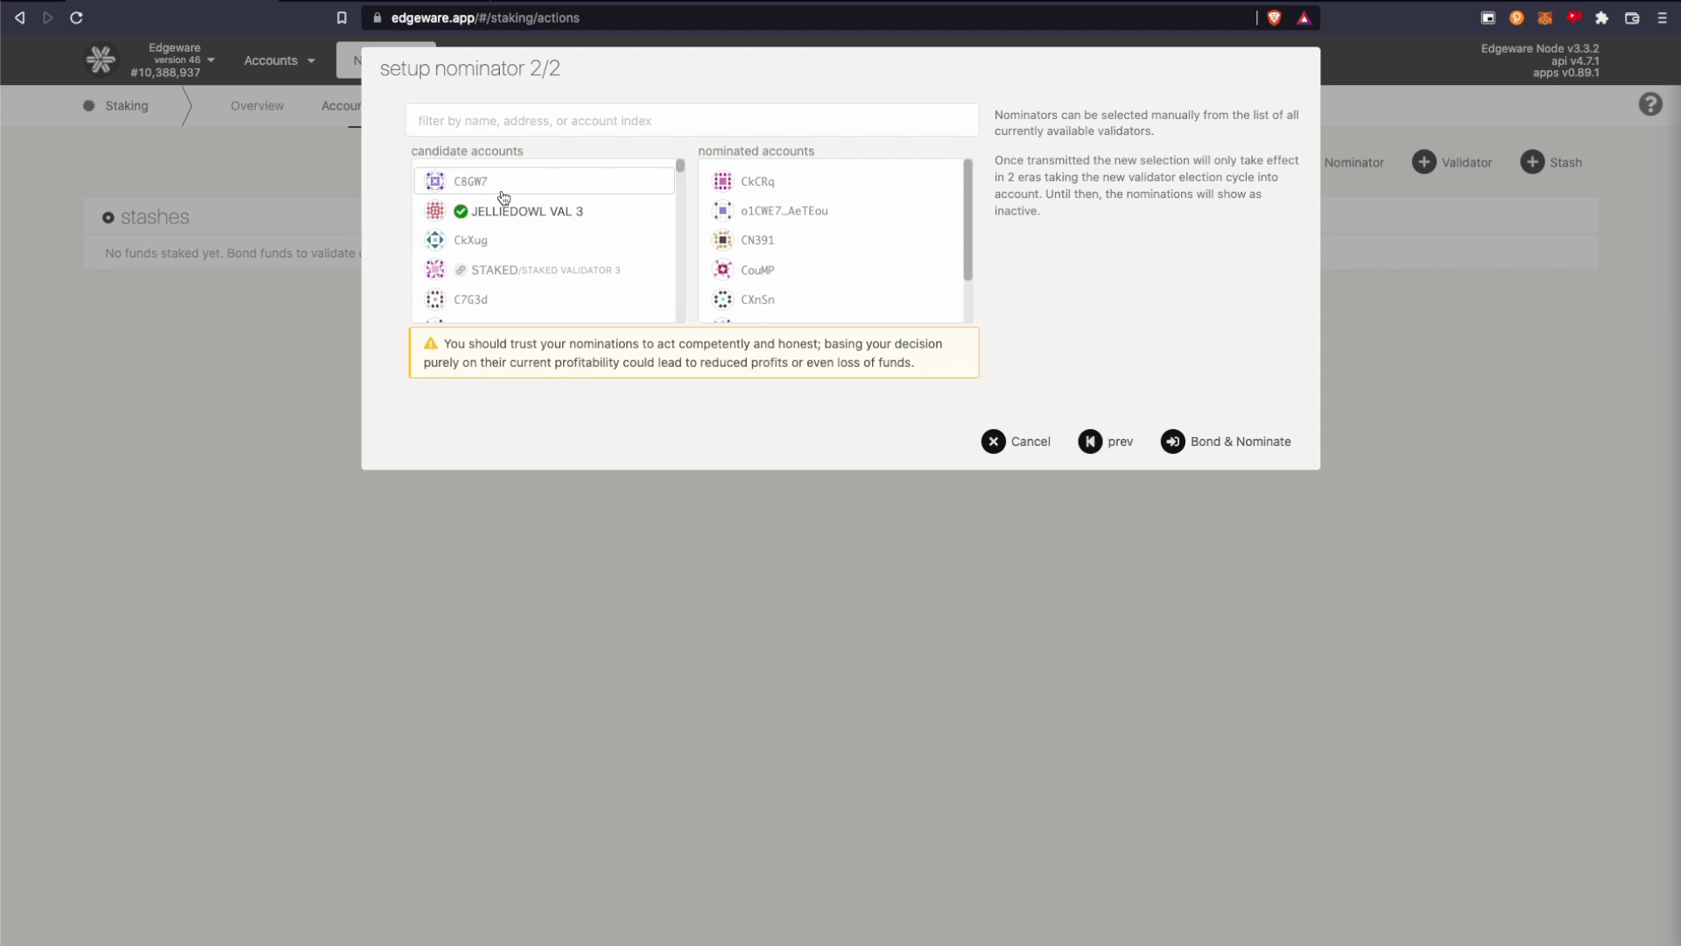
pyautogui.click(502, 194)
# Add JELLIEDOWL VAL 3, CkXug, STAKED, C7G3d, STAKER SPACE and STAKEFISH 06, removing TSUKI.
pyautogui.click(503, 194)
pyautogui.click(503, 194)
pyautogui.click(503, 195)
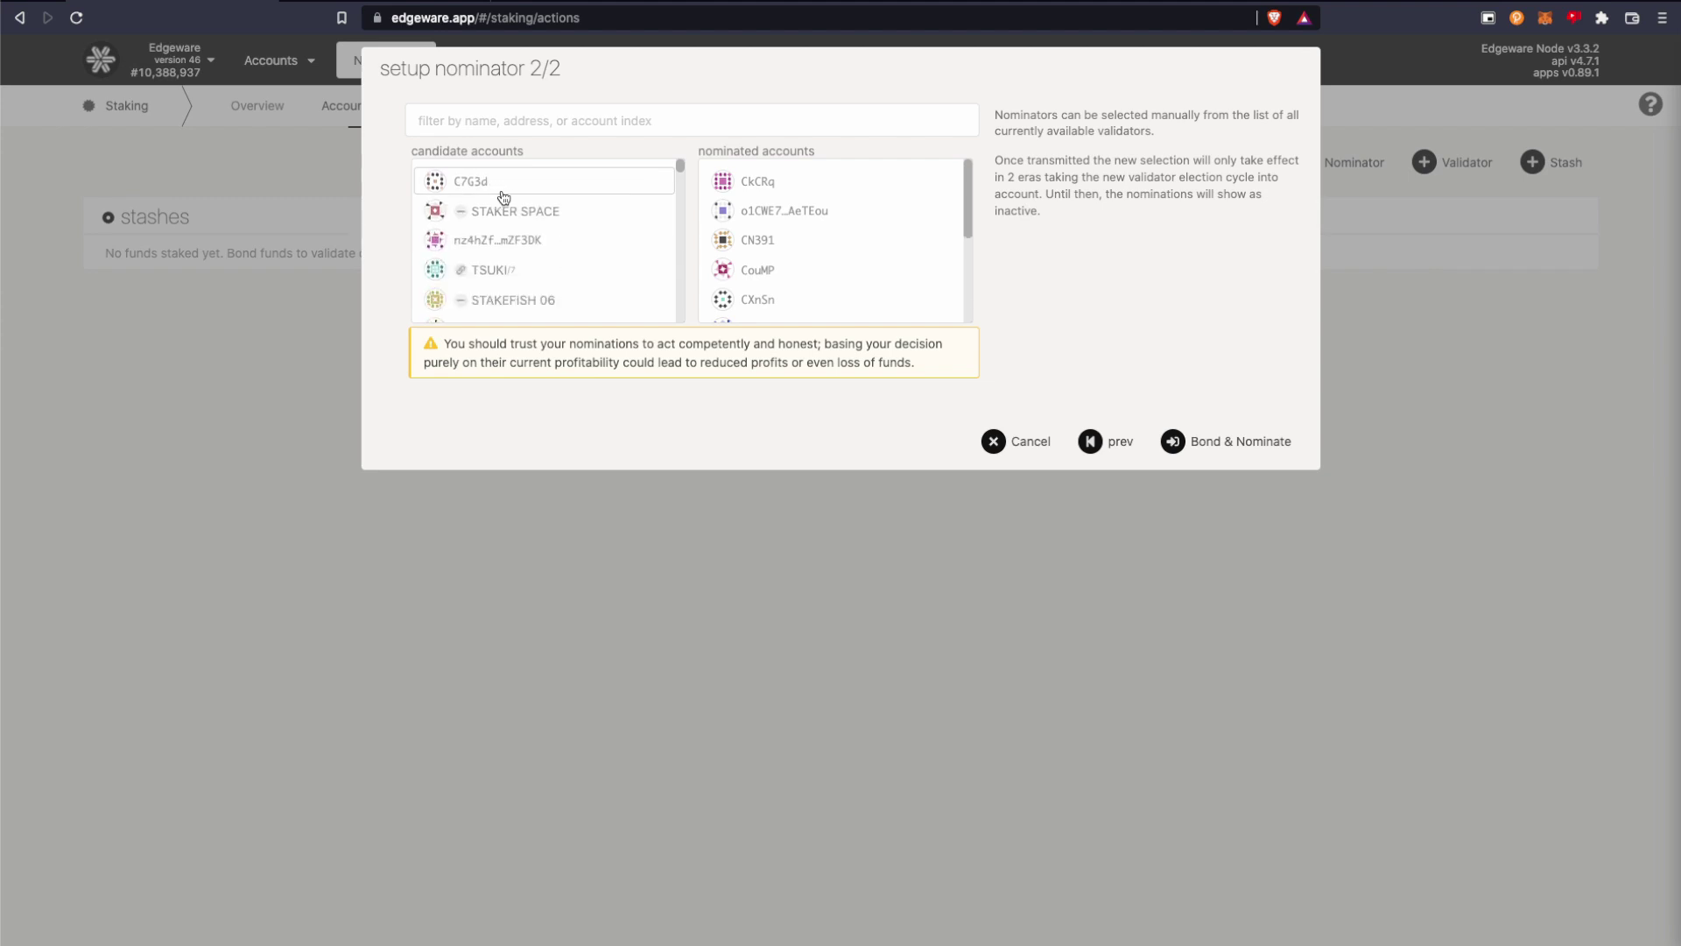
pyautogui.click(503, 194)
pyautogui.click(504, 194)
pyautogui.click(503, 194)
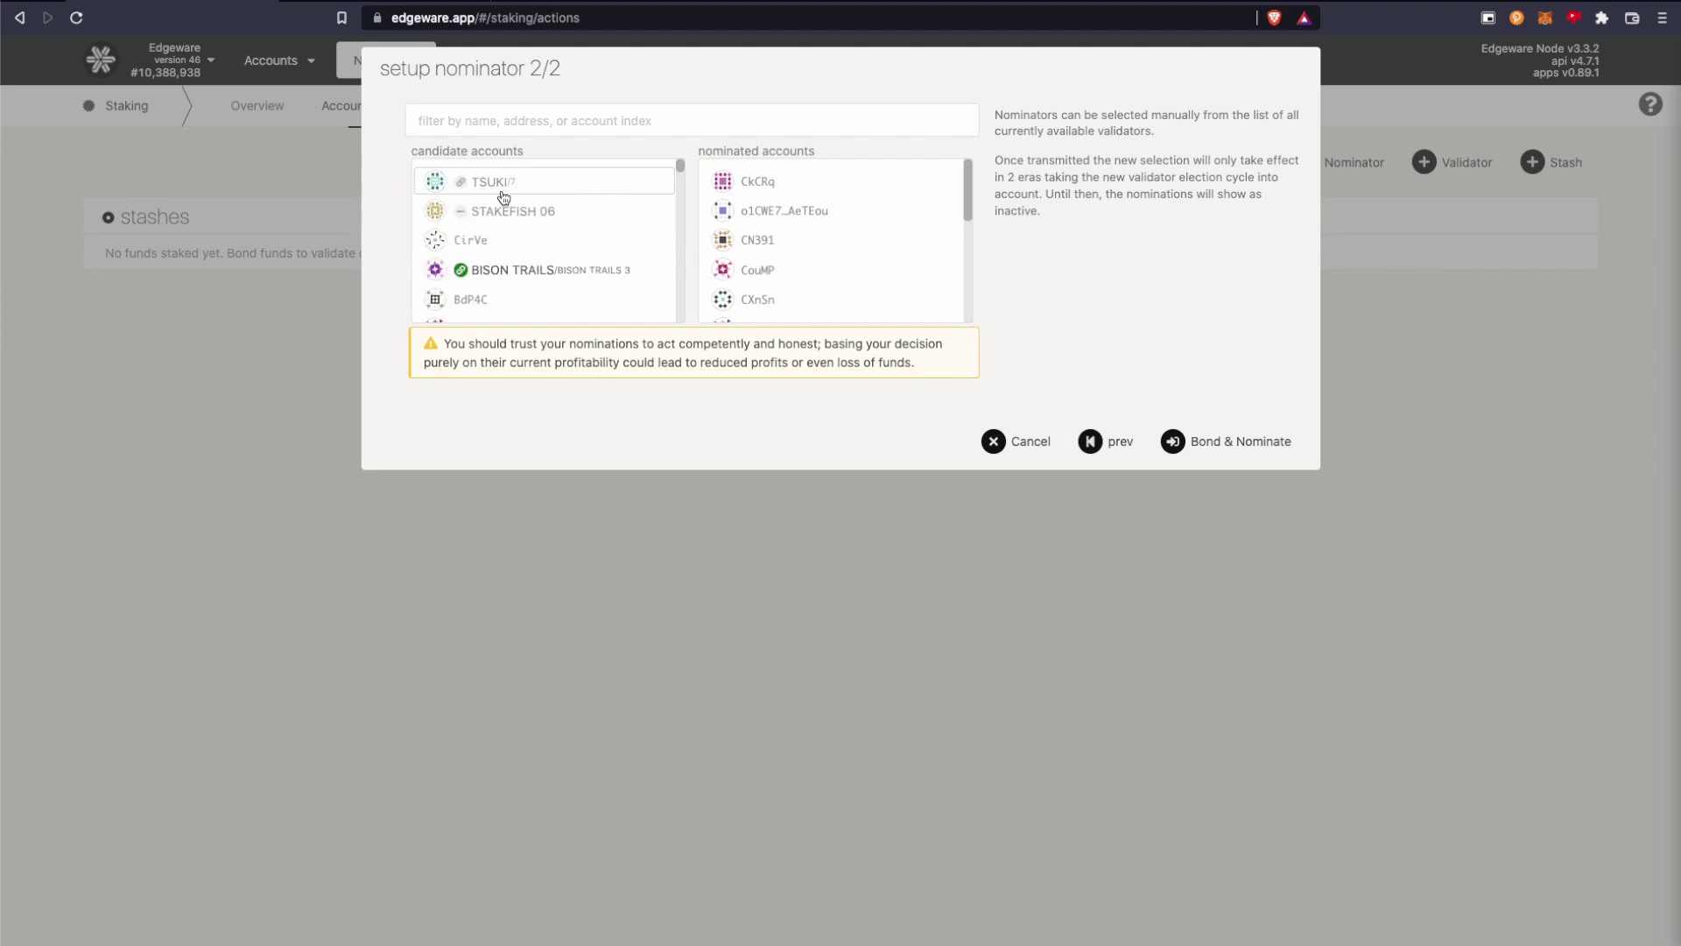
pyautogui.click(504, 195)
pyautogui.click(503, 194)
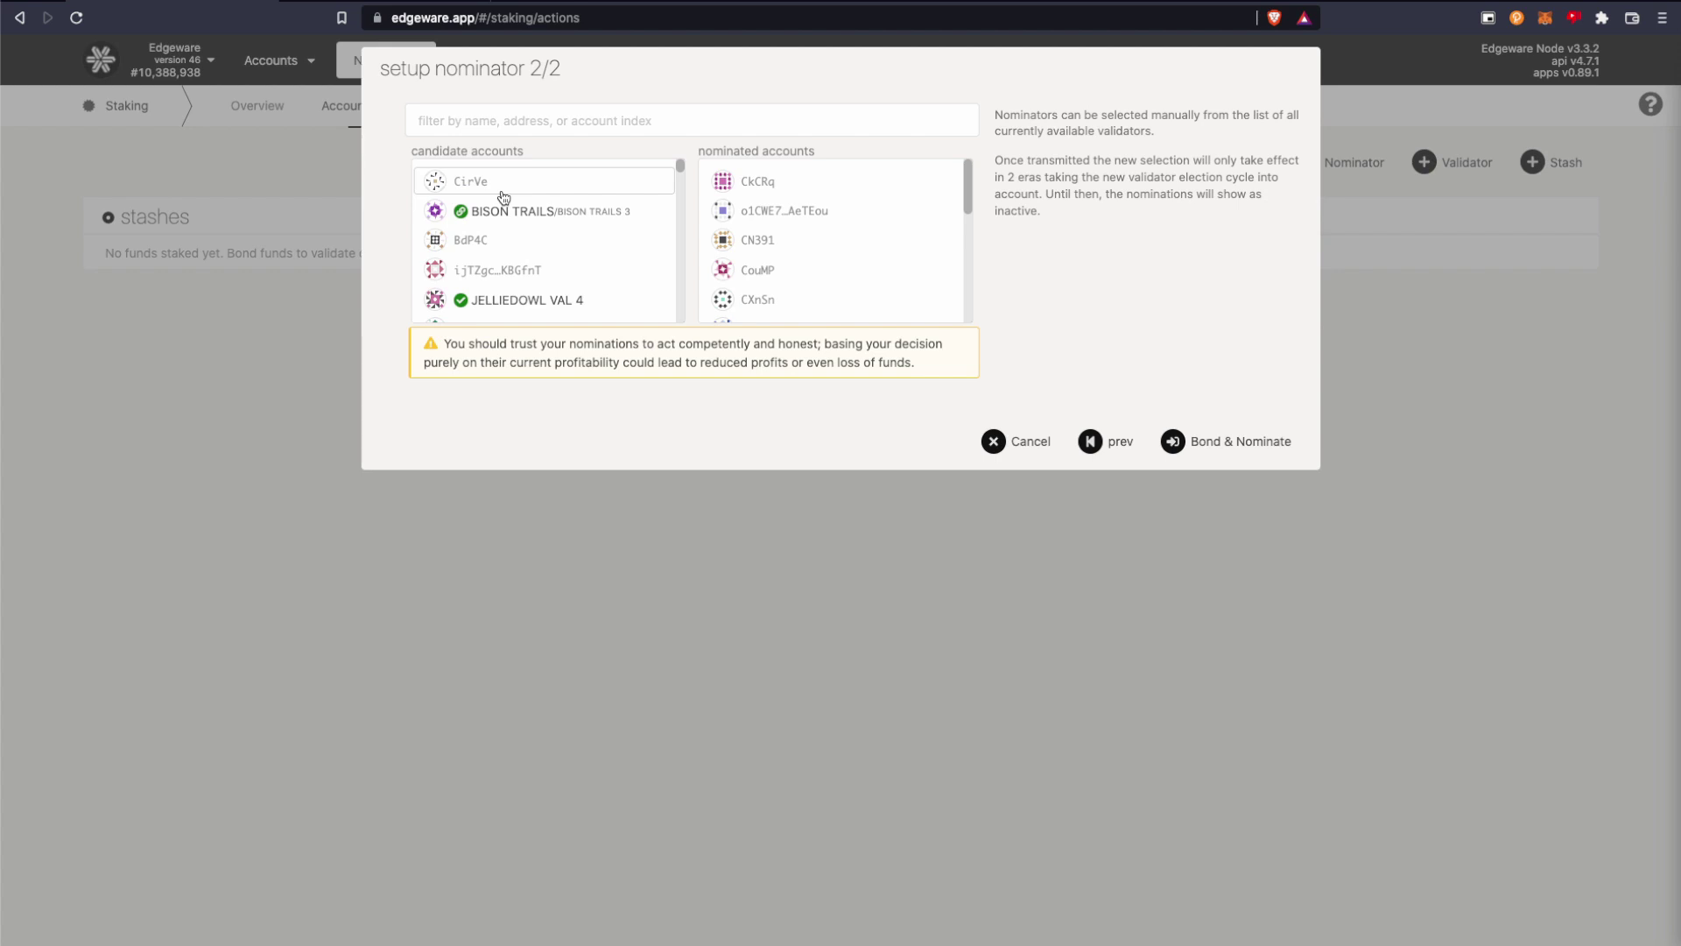
pyautogui.scroll(-2, 861, 267)
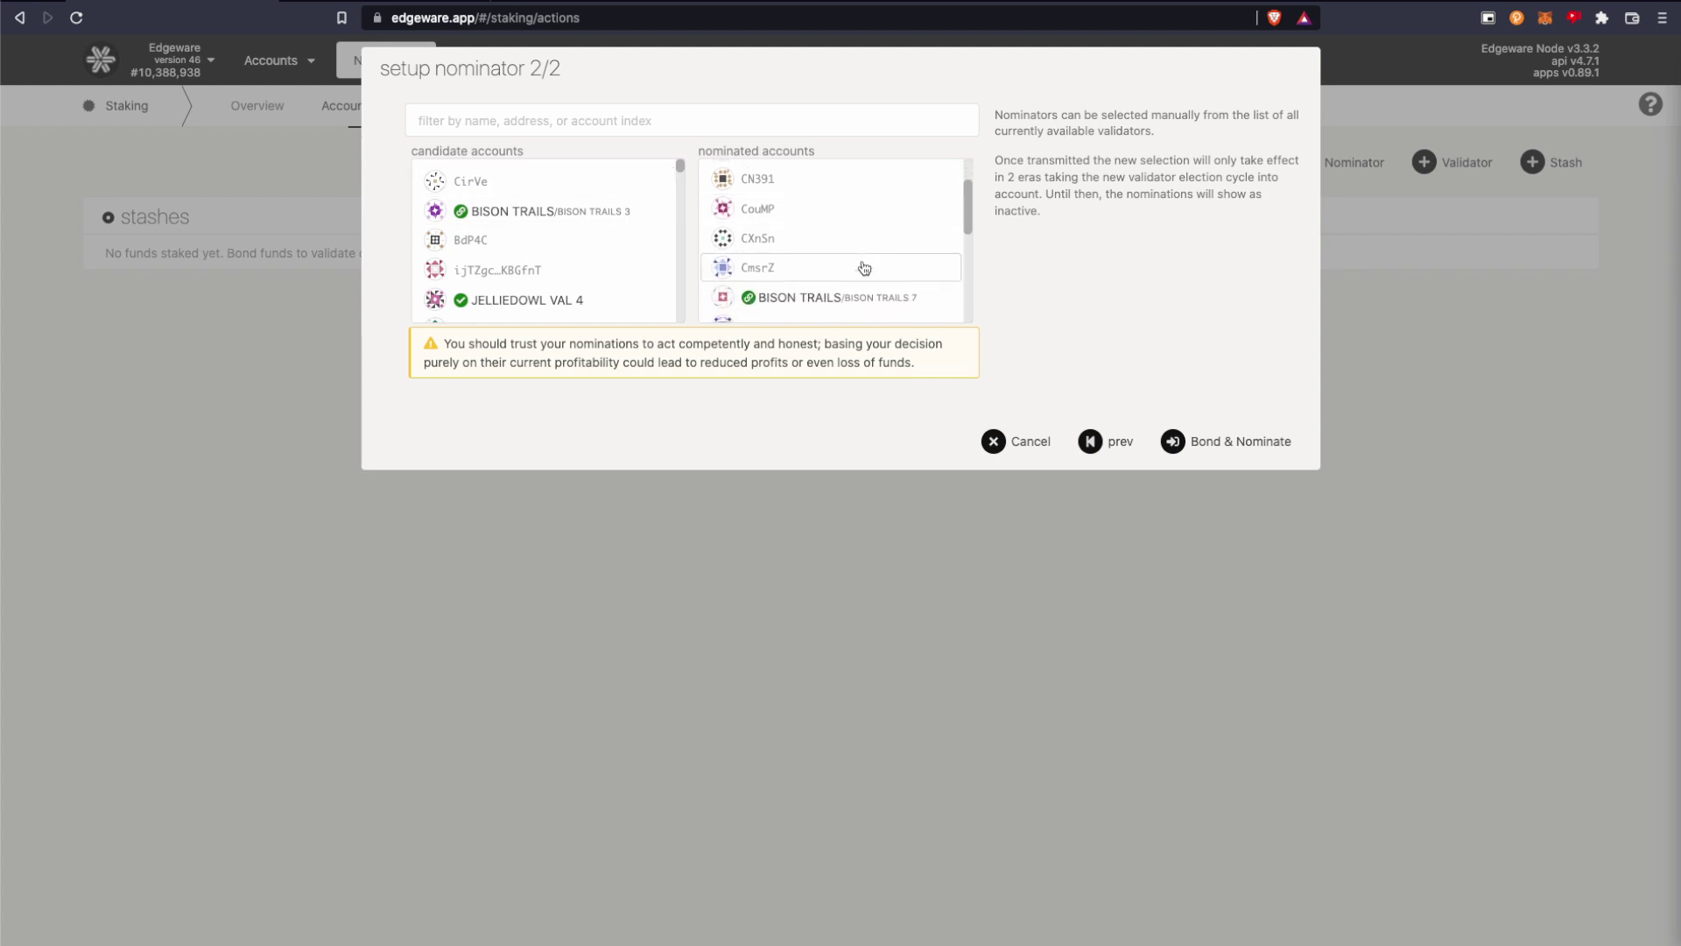
pyautogui.scroll(-5, 864, 268)
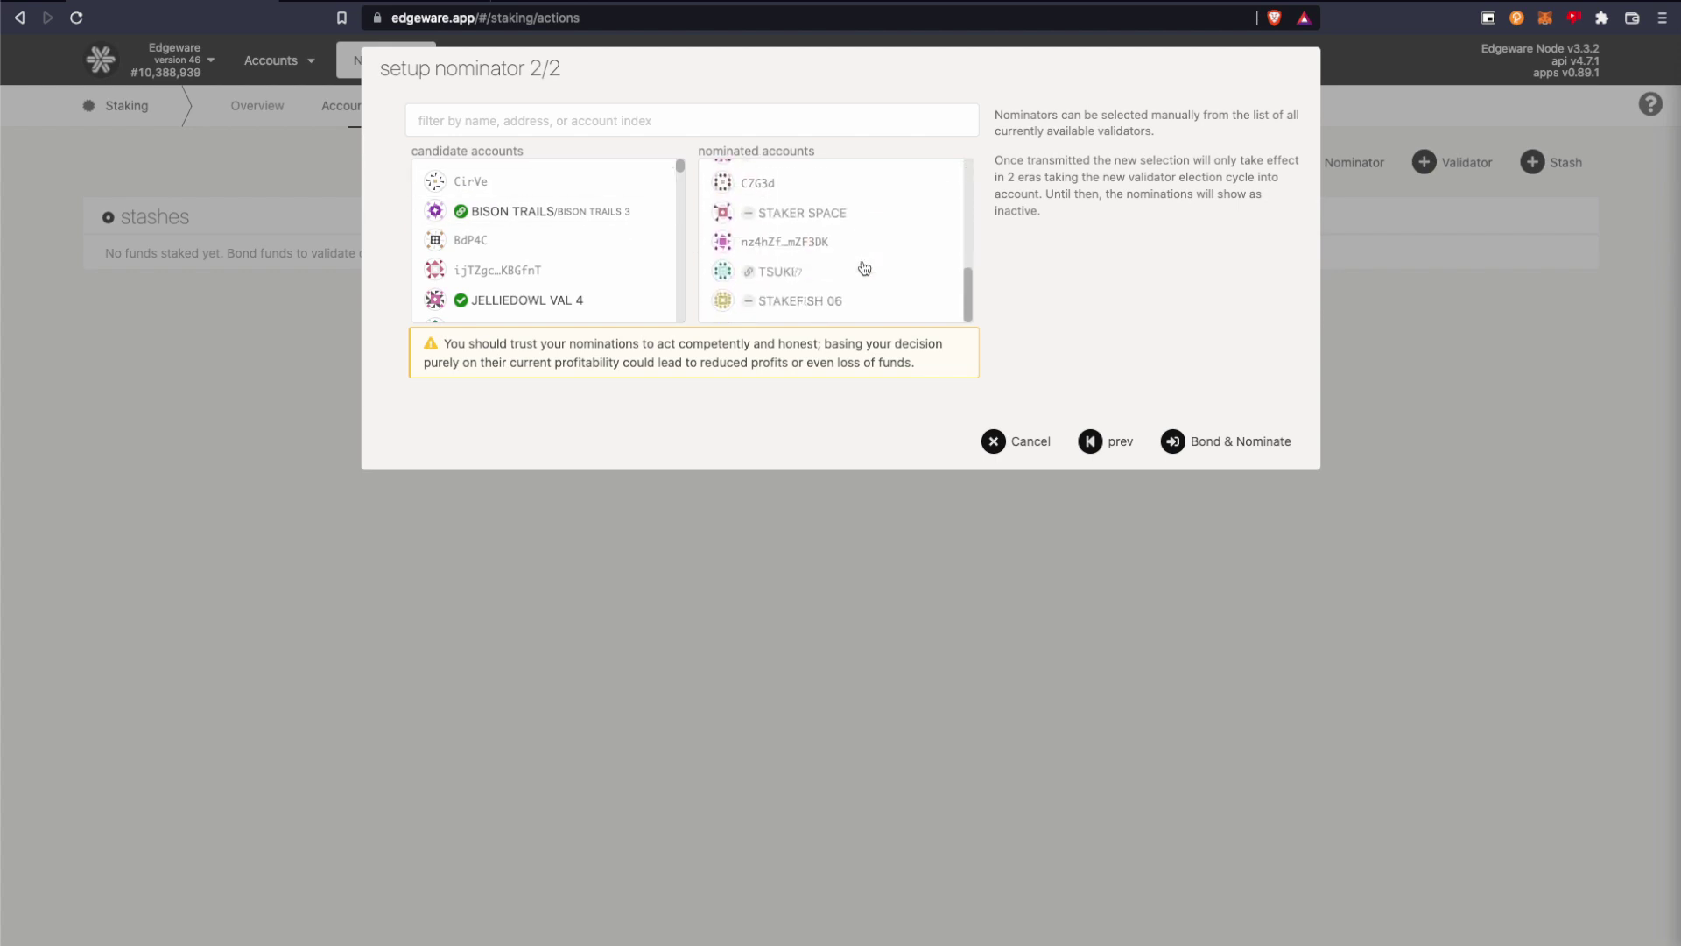
pyautogui.click(864, 268)
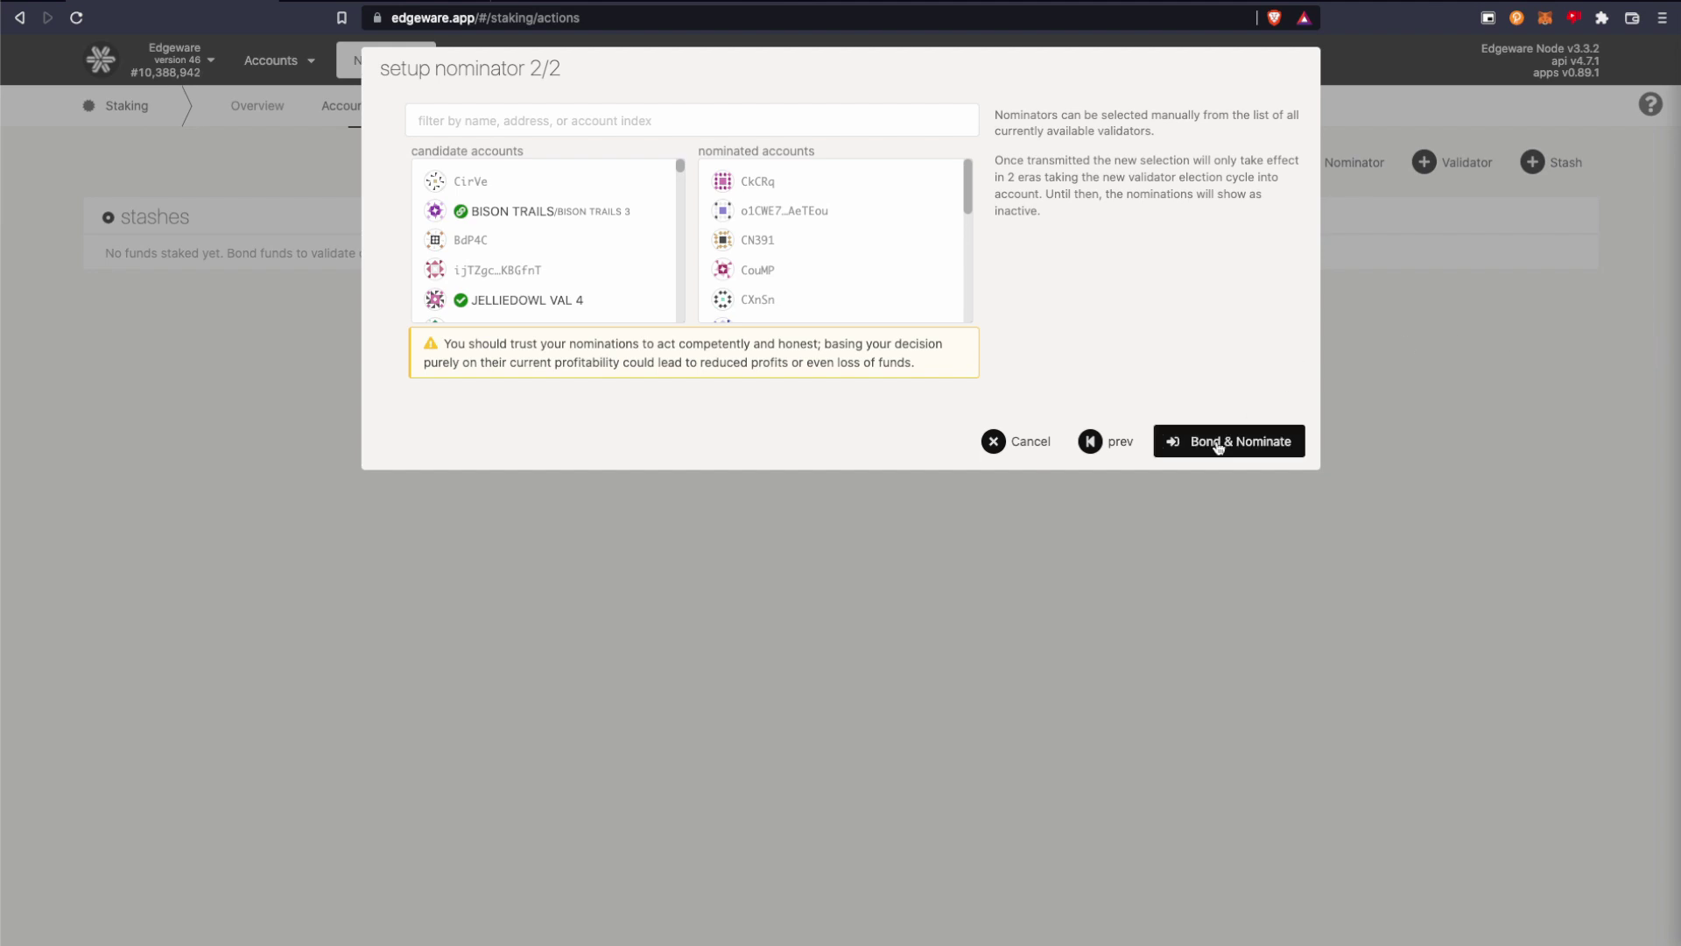
# Sign and submit the Bond & Nominate transaction for 100 EDG and 16 validators.
pyautogui.click(1218, 447)
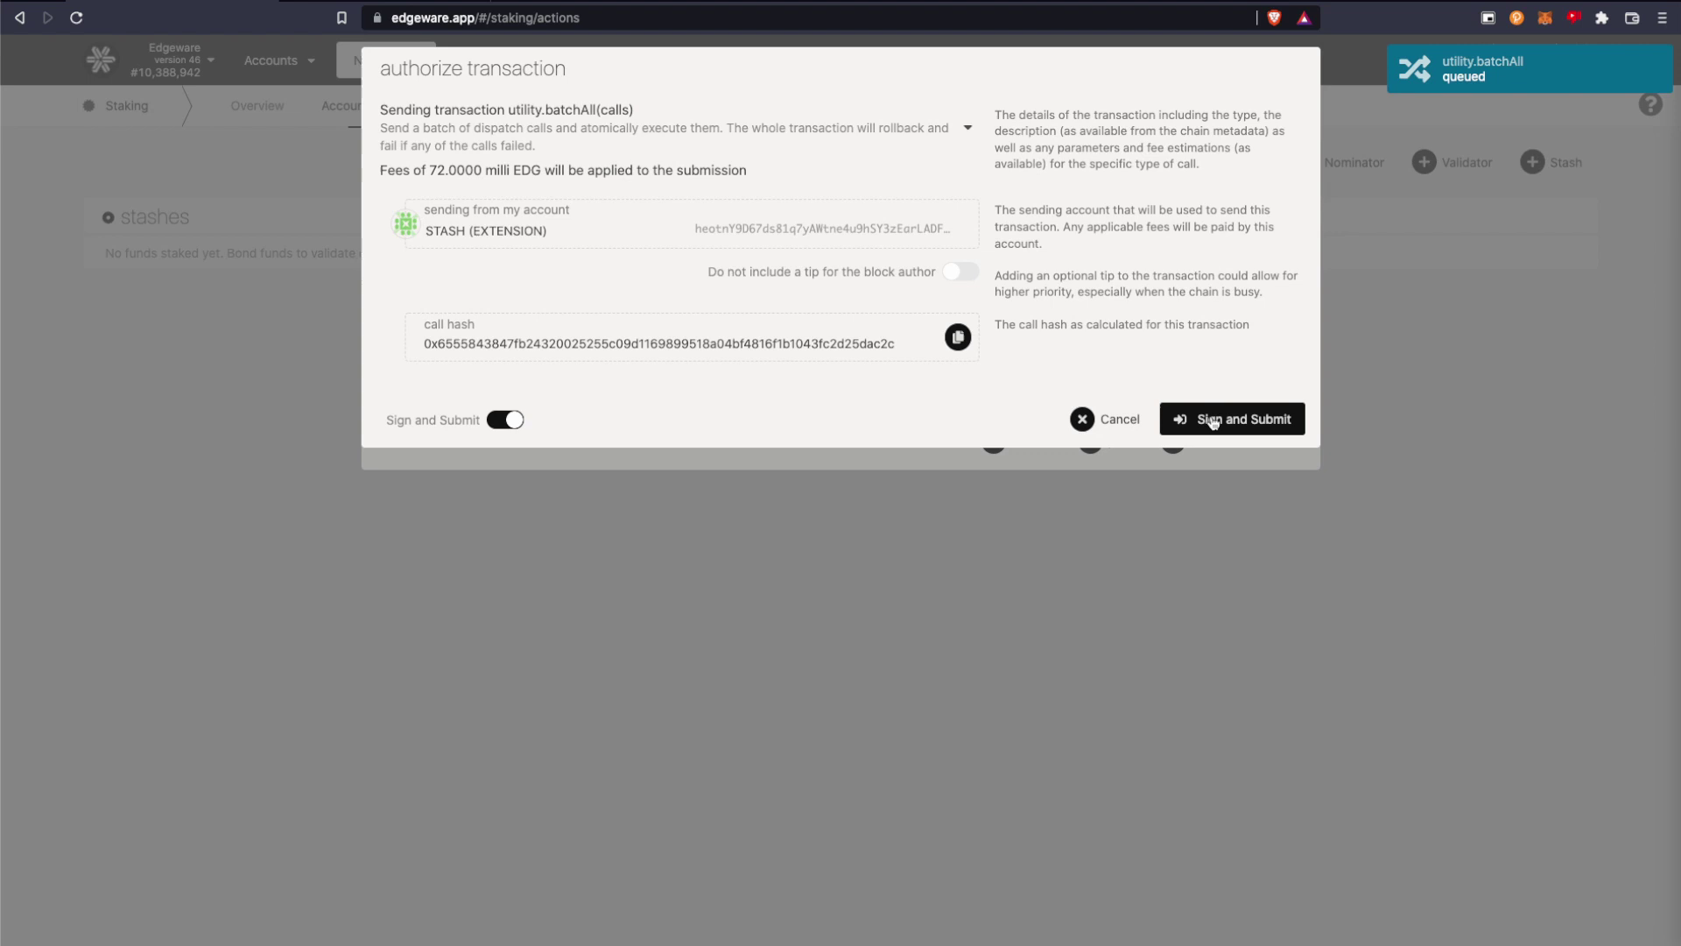
pyautogui.click(1213, 422)
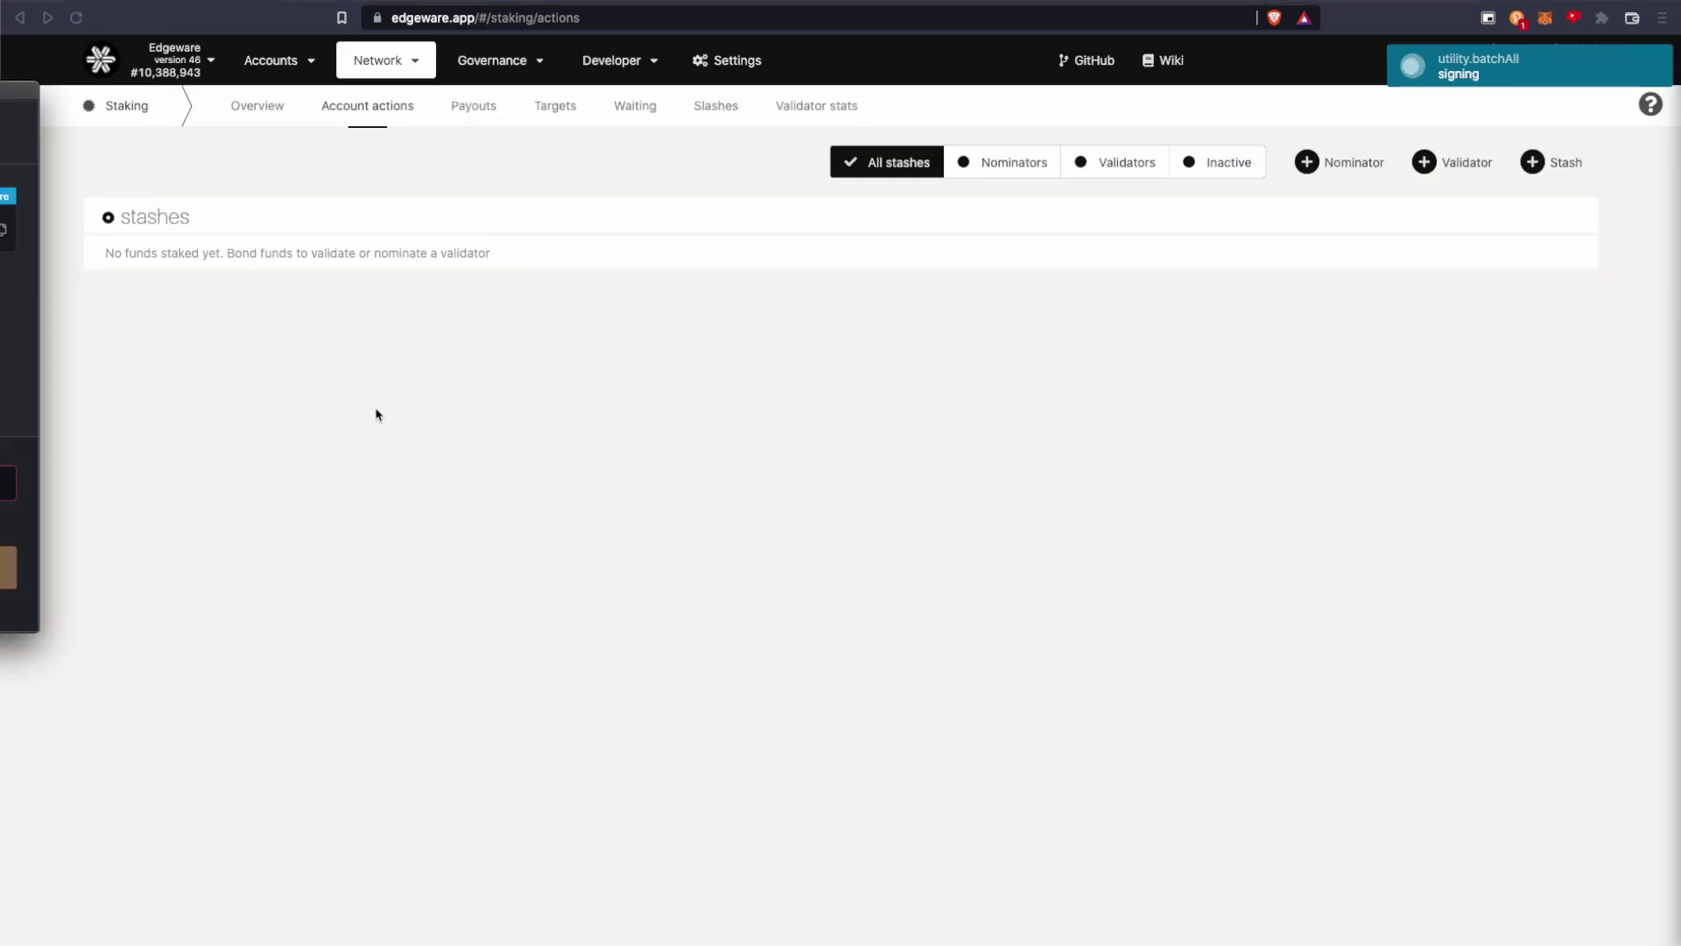
pyautogui.moveTo(9, 87); pyautogui.dragTo(400, 257)
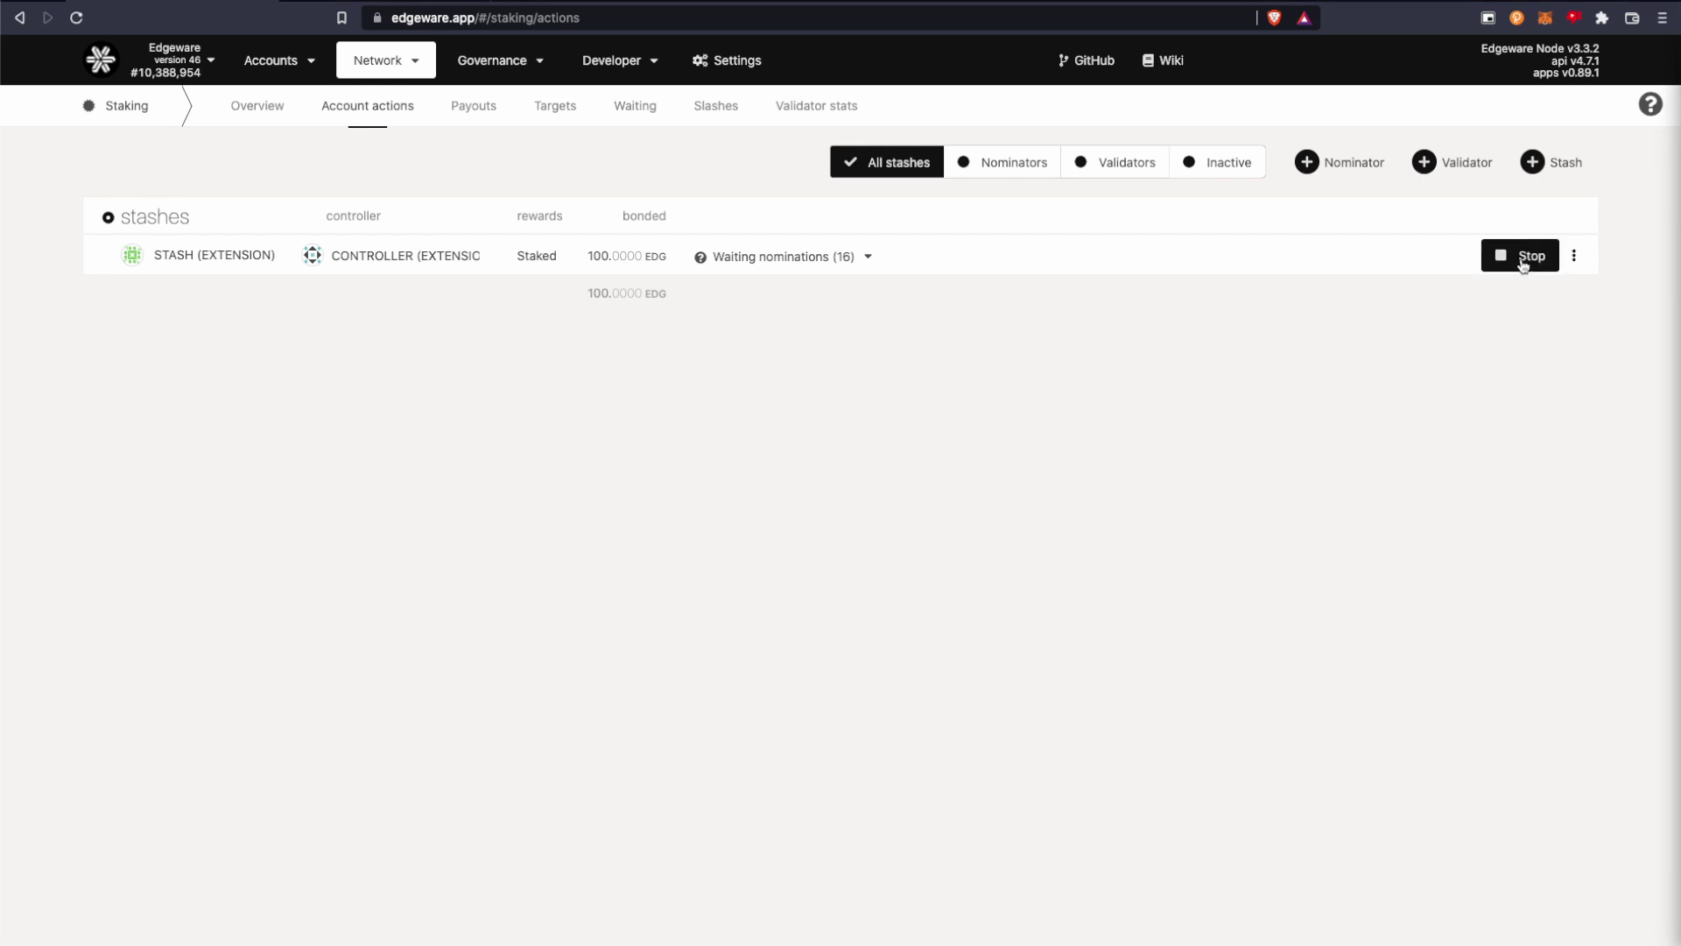
pyautogui.click(1575, 263)
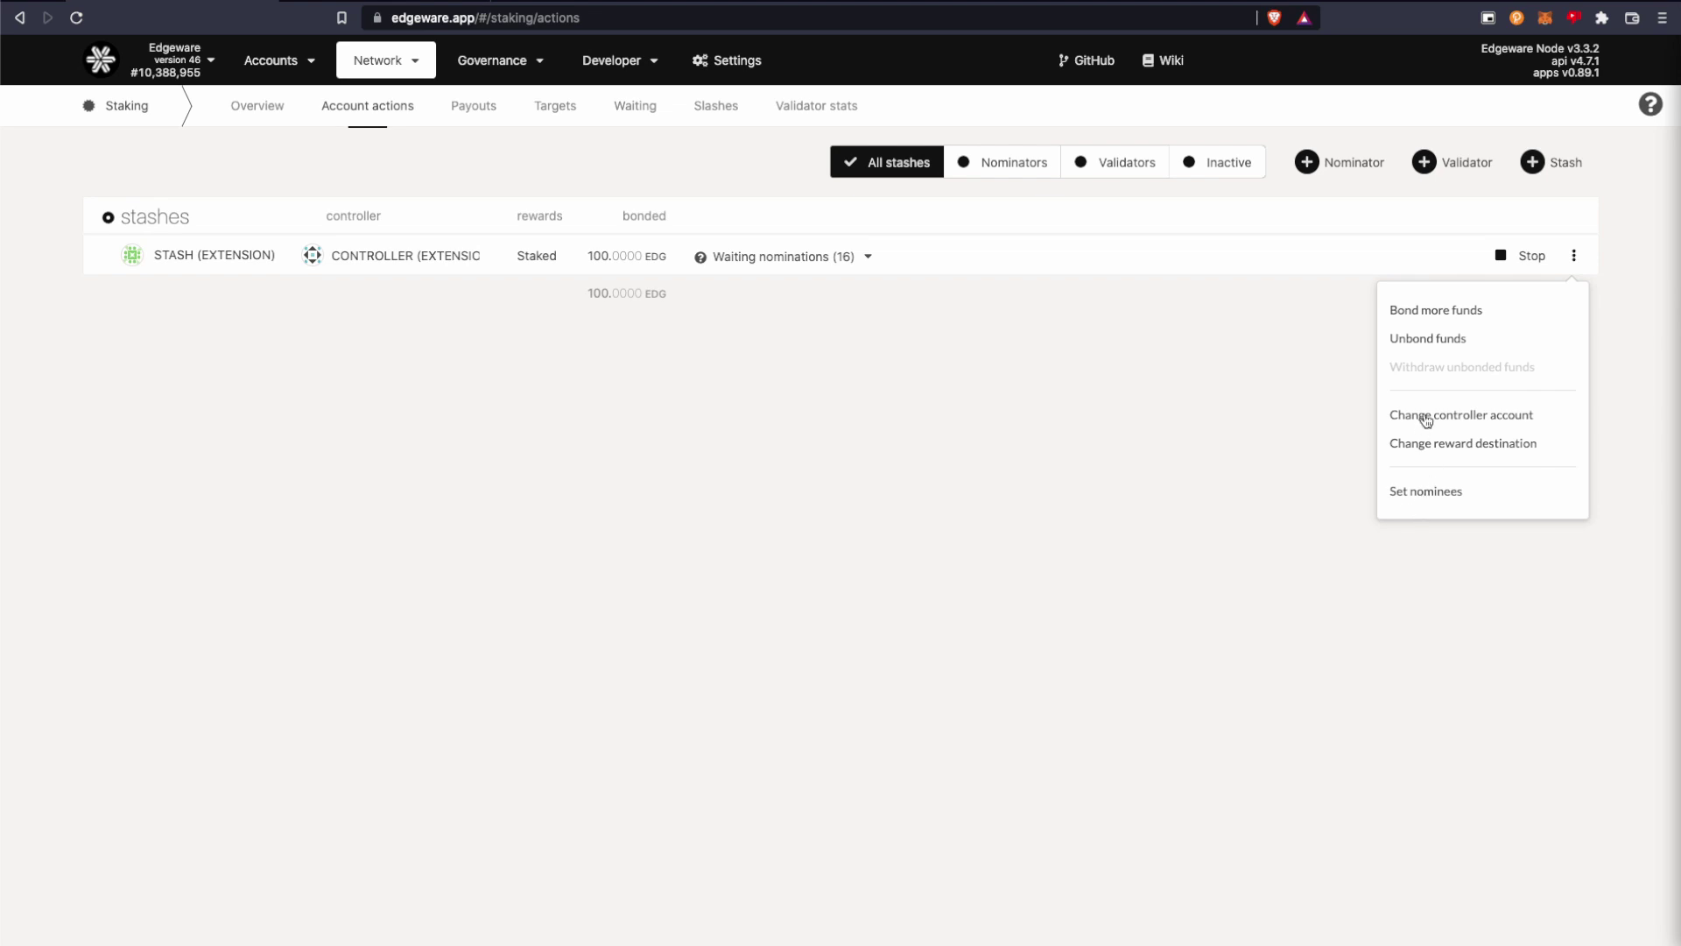
pyautogui.click(1068, 423)
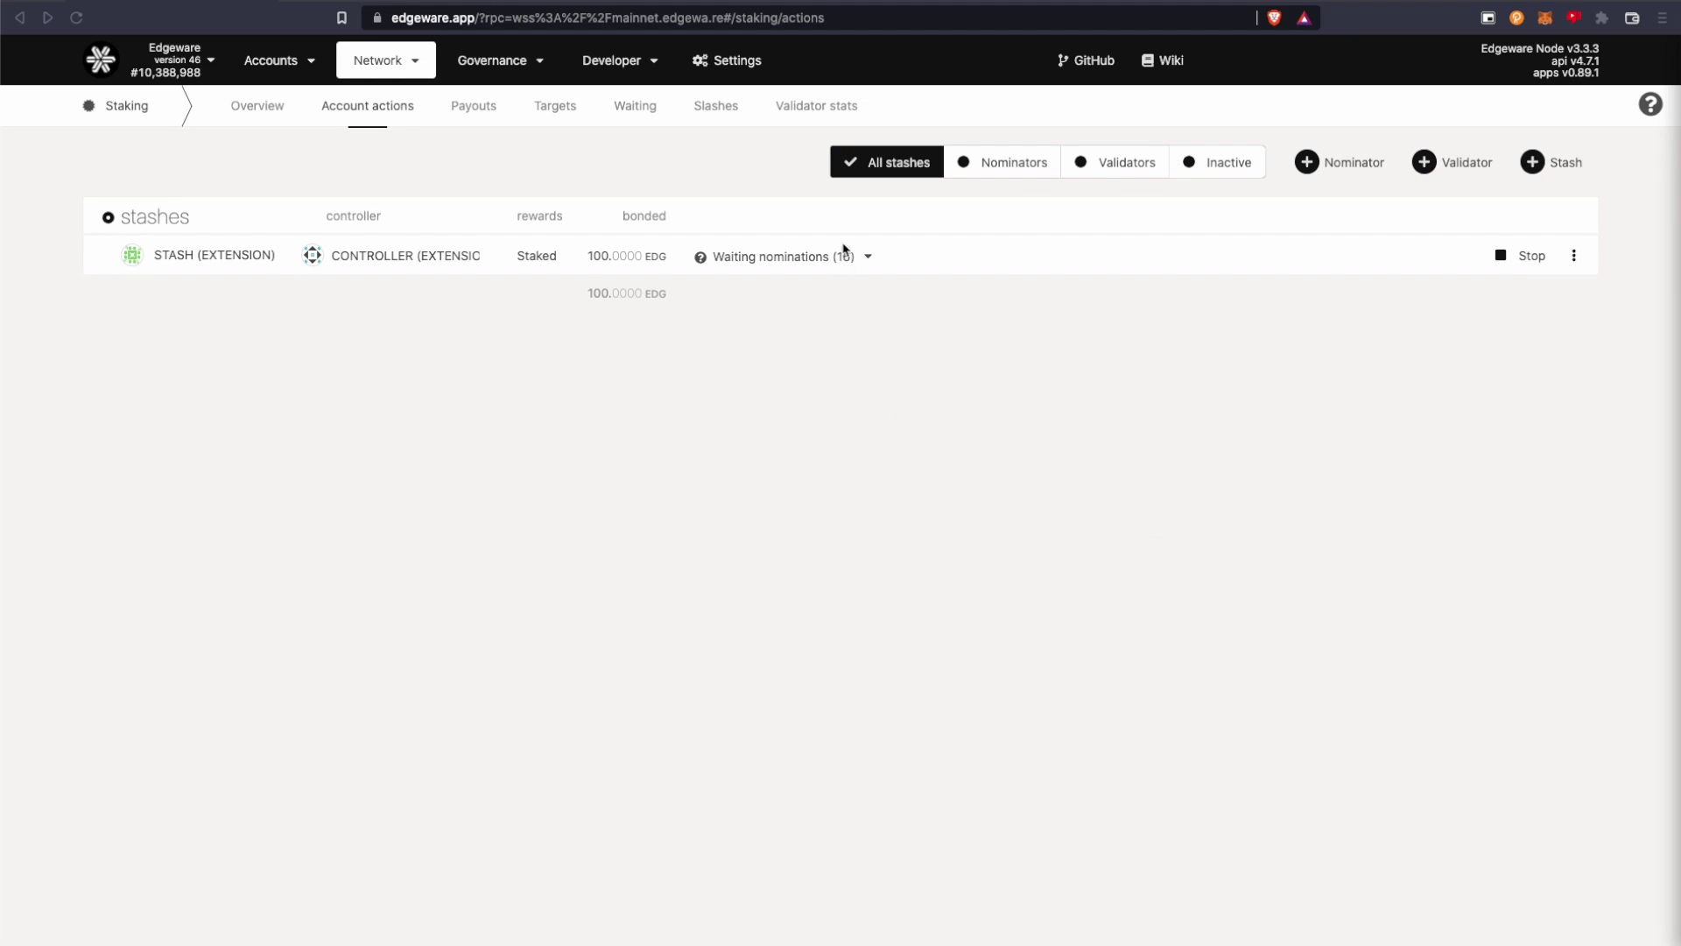
pyautogui.click(870, 259)
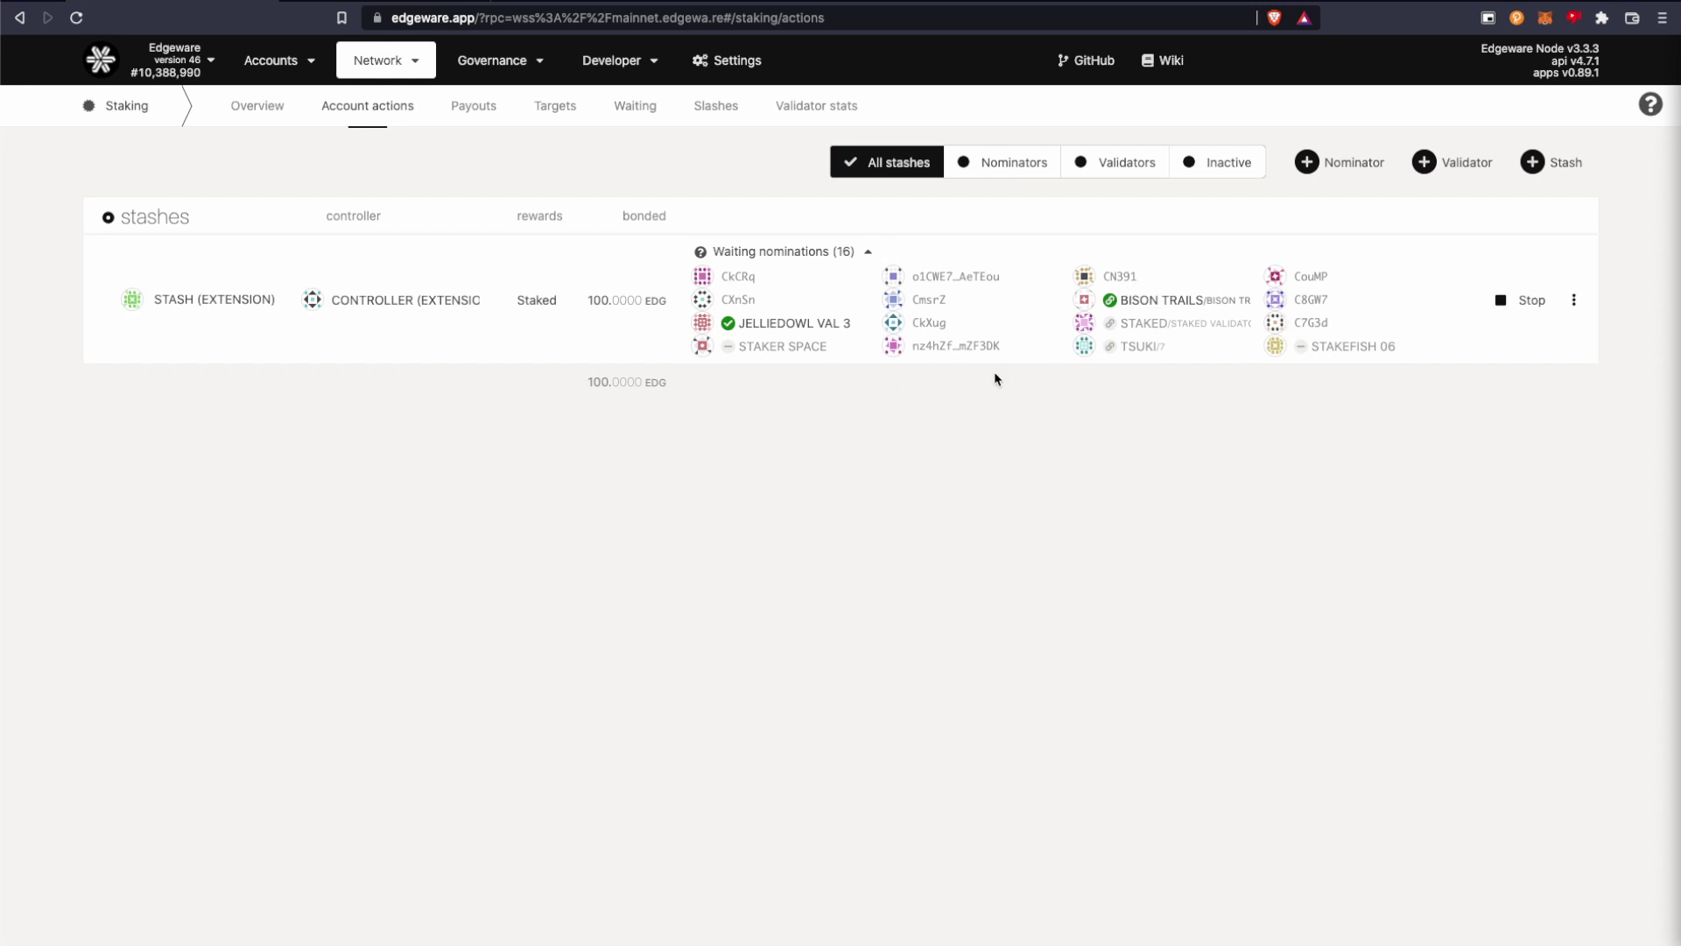
pyautogui.click(866, 252)
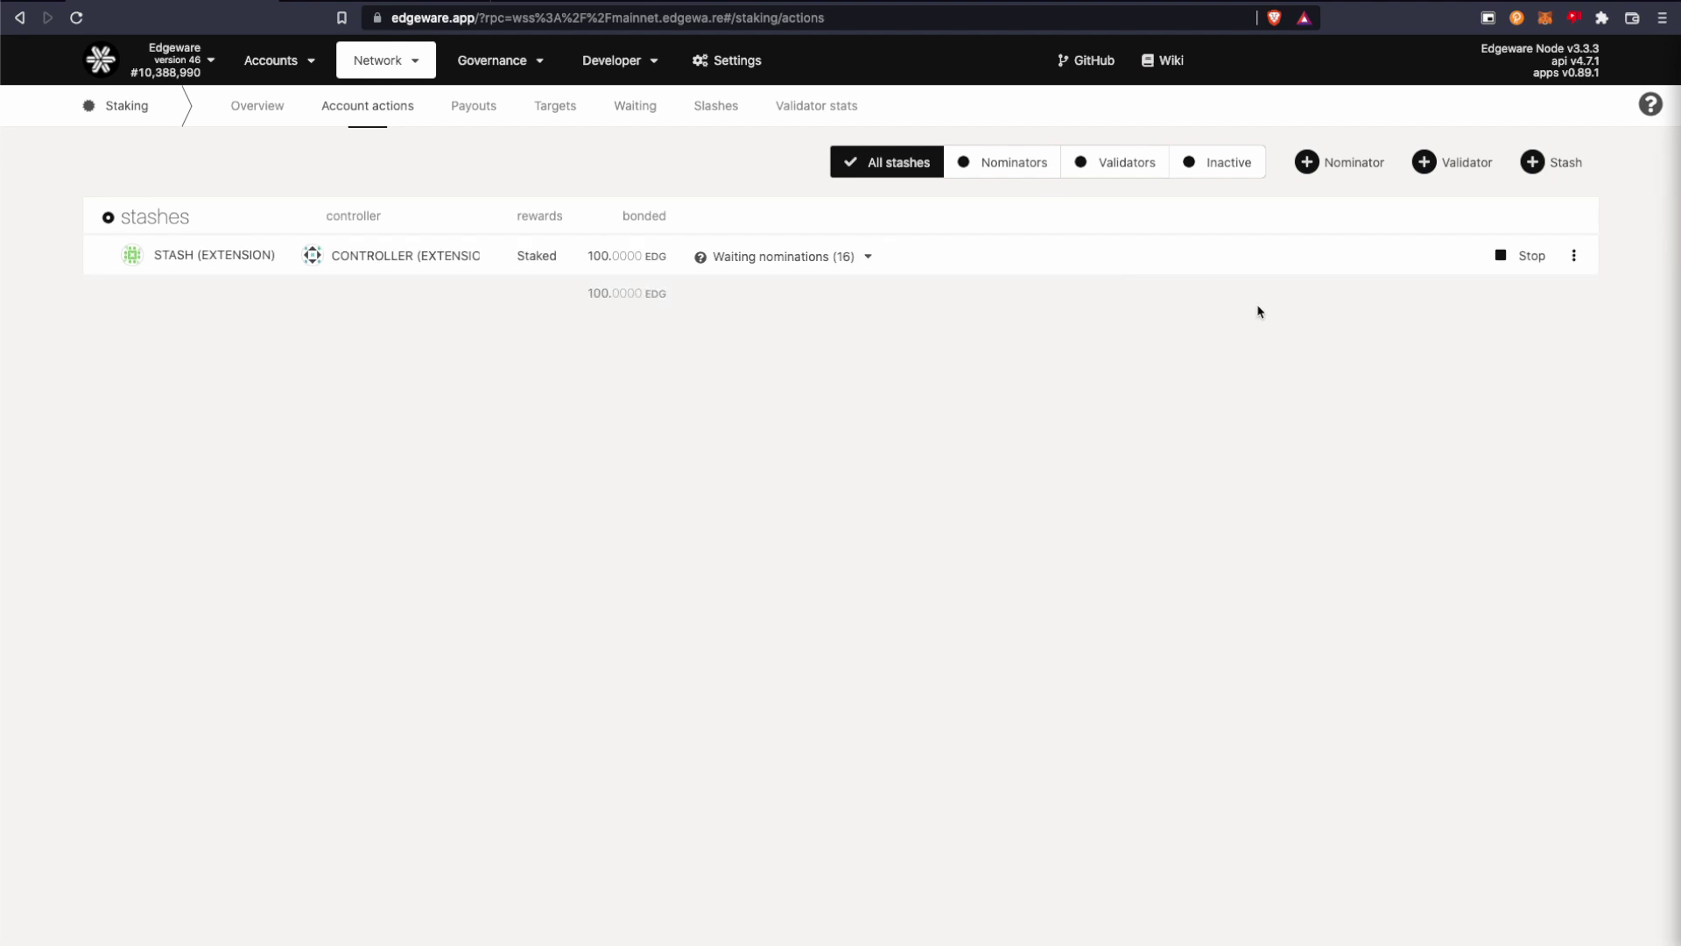
pyautogui.click(867, 257)
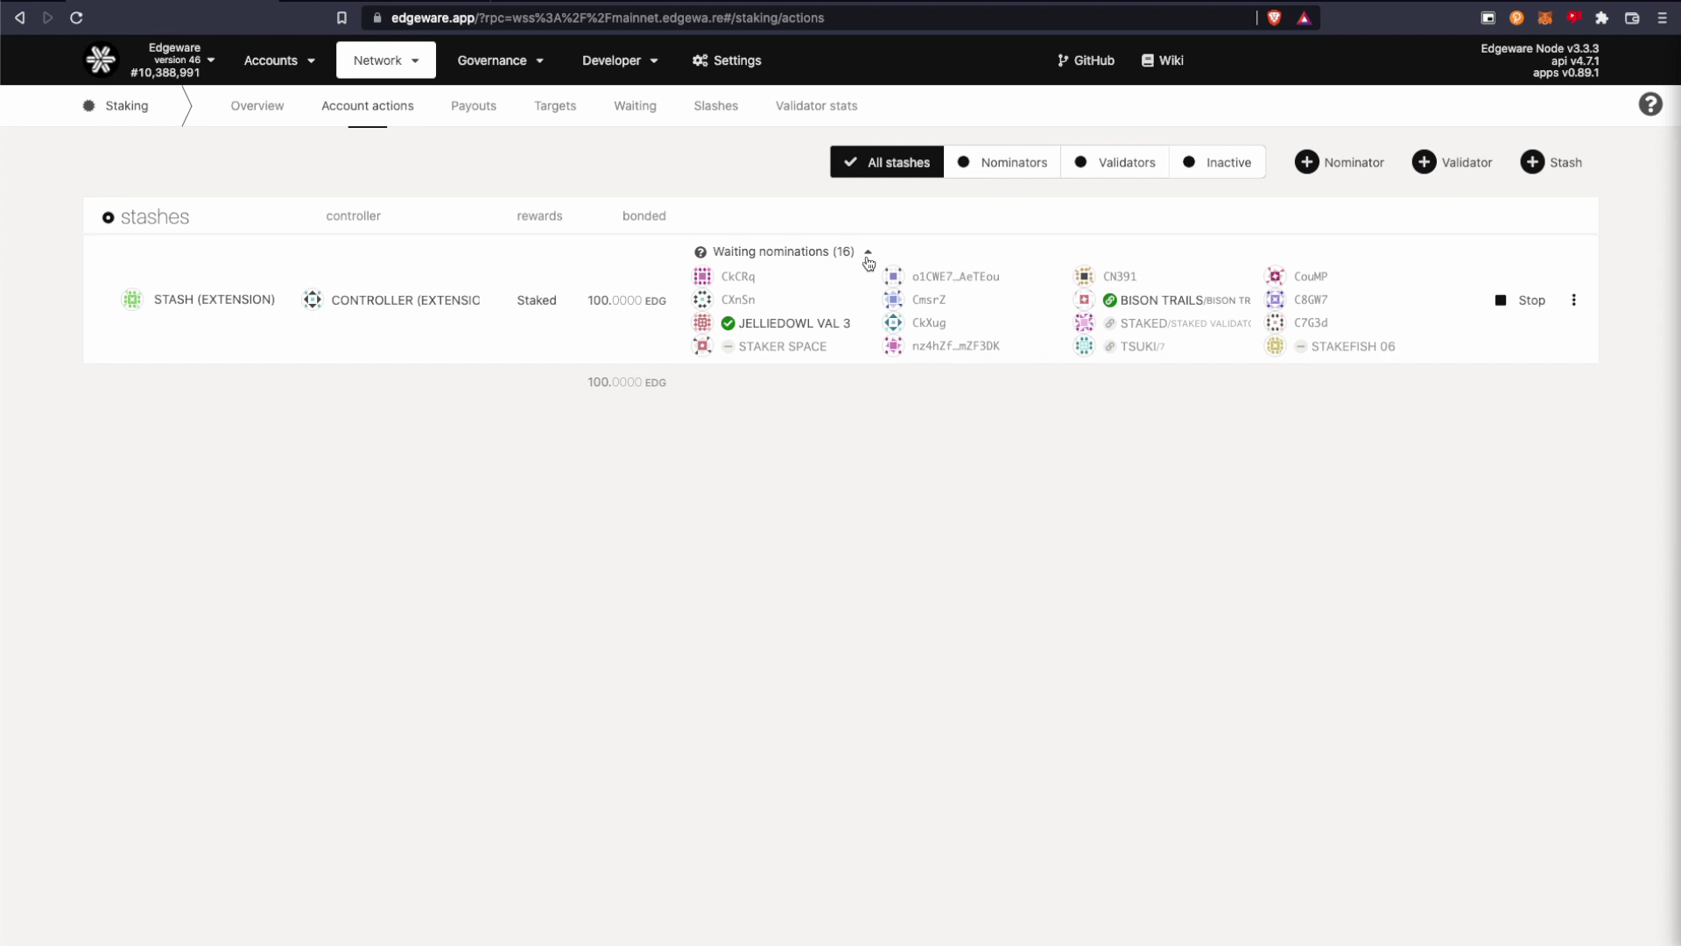
pyautogui.click(869, 259)
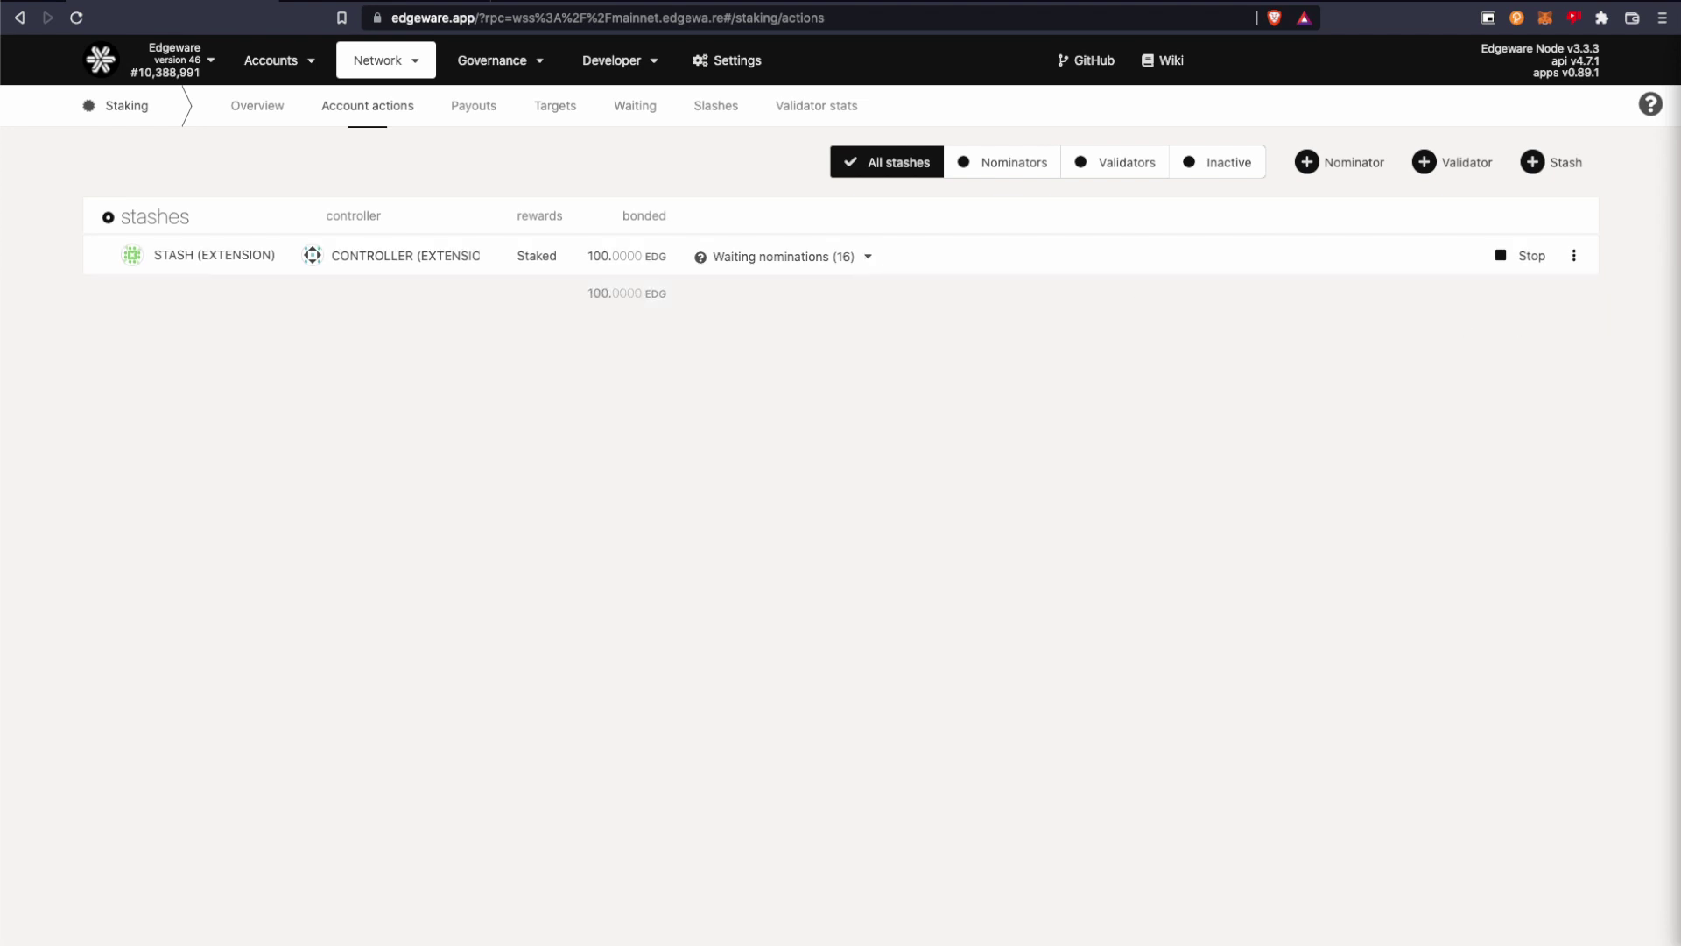
# Stop nominating from STASH by signing and submitting staking.chill().
pyautogui.click(1523, 257)
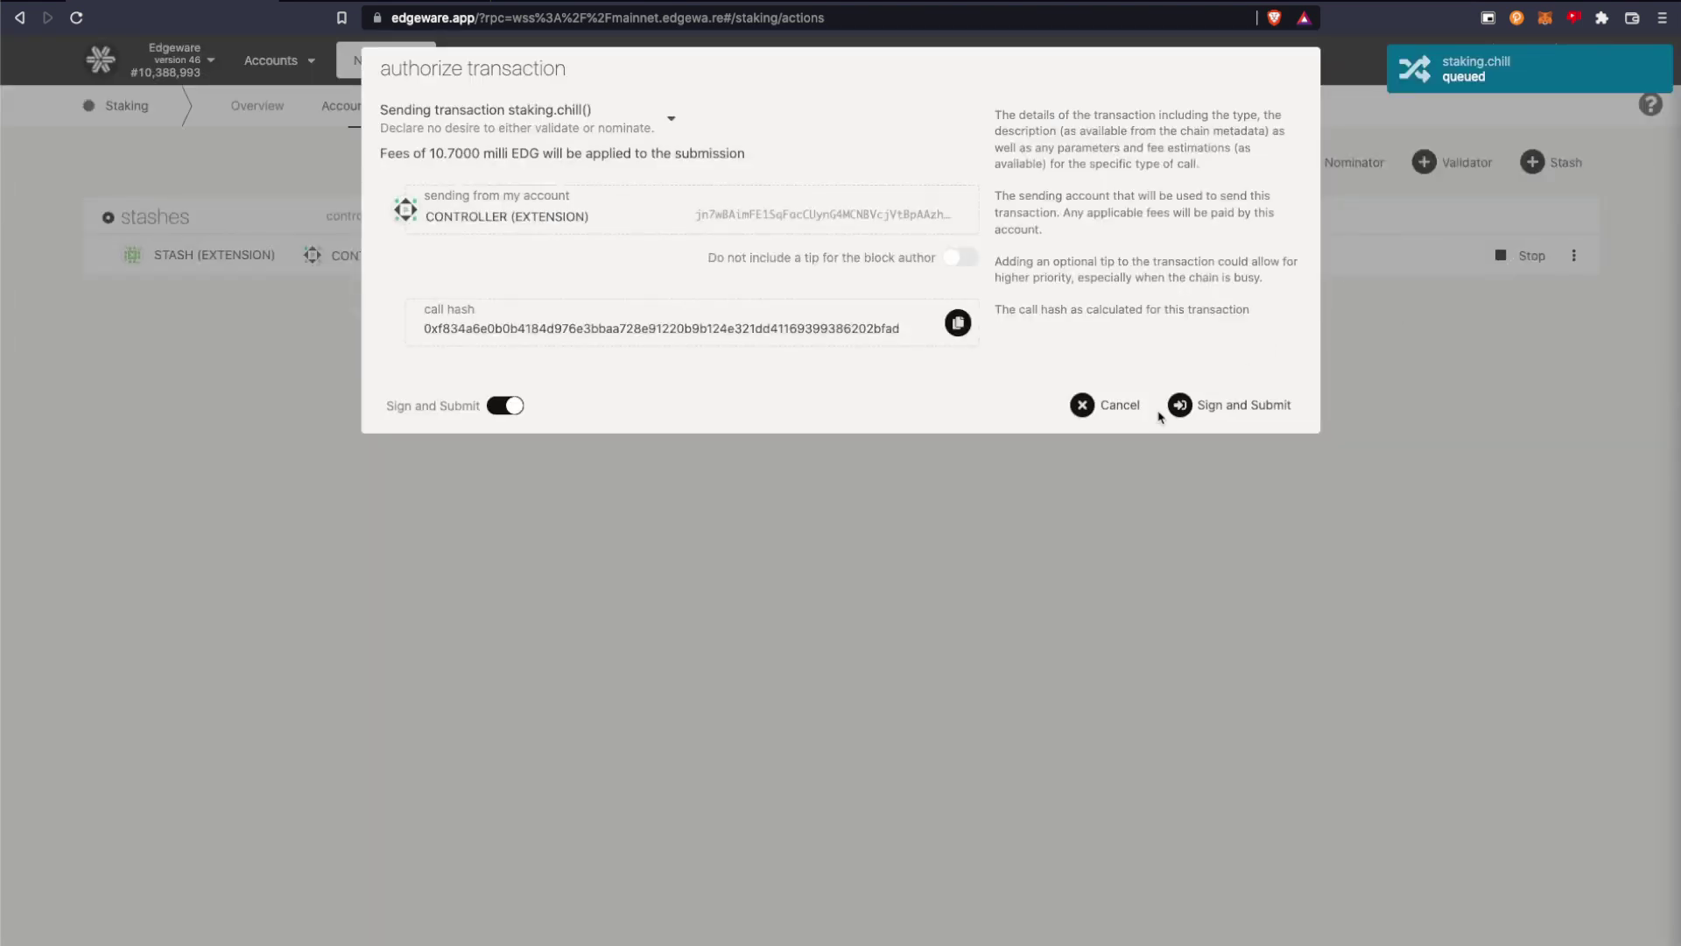
pyautogui.click(1215, 408)
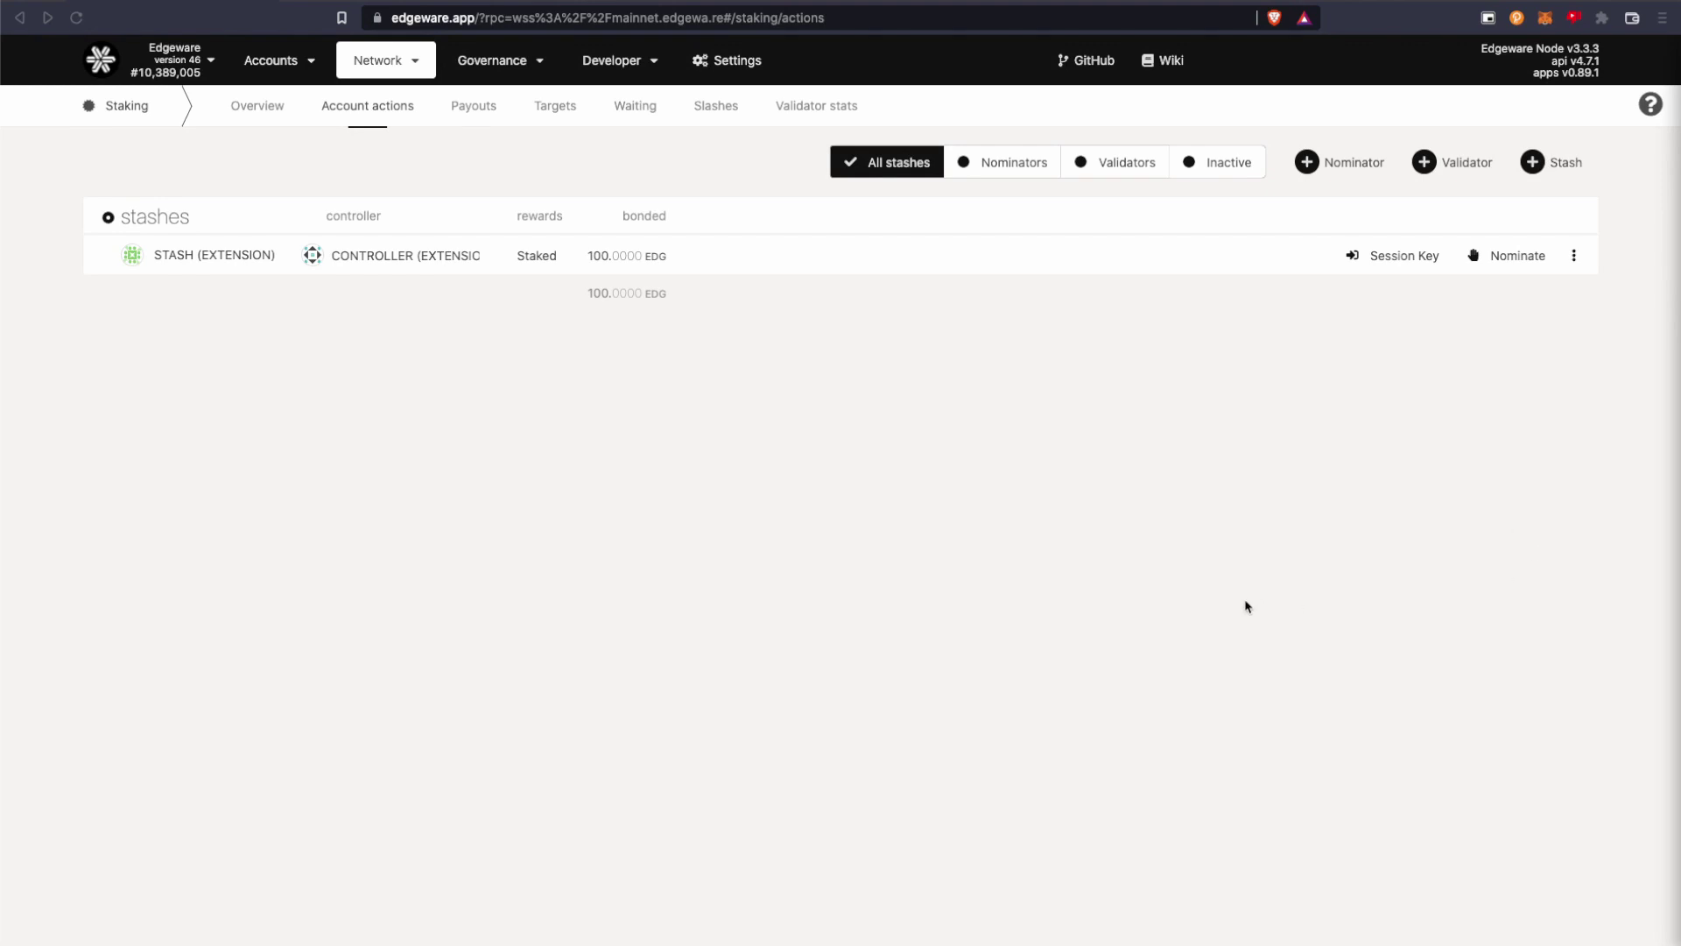
# Unbond the stash's entire 100 EDG with 'all bonded' and sign the staking.unbond transaction.
pyautogui.click(1574, 255)
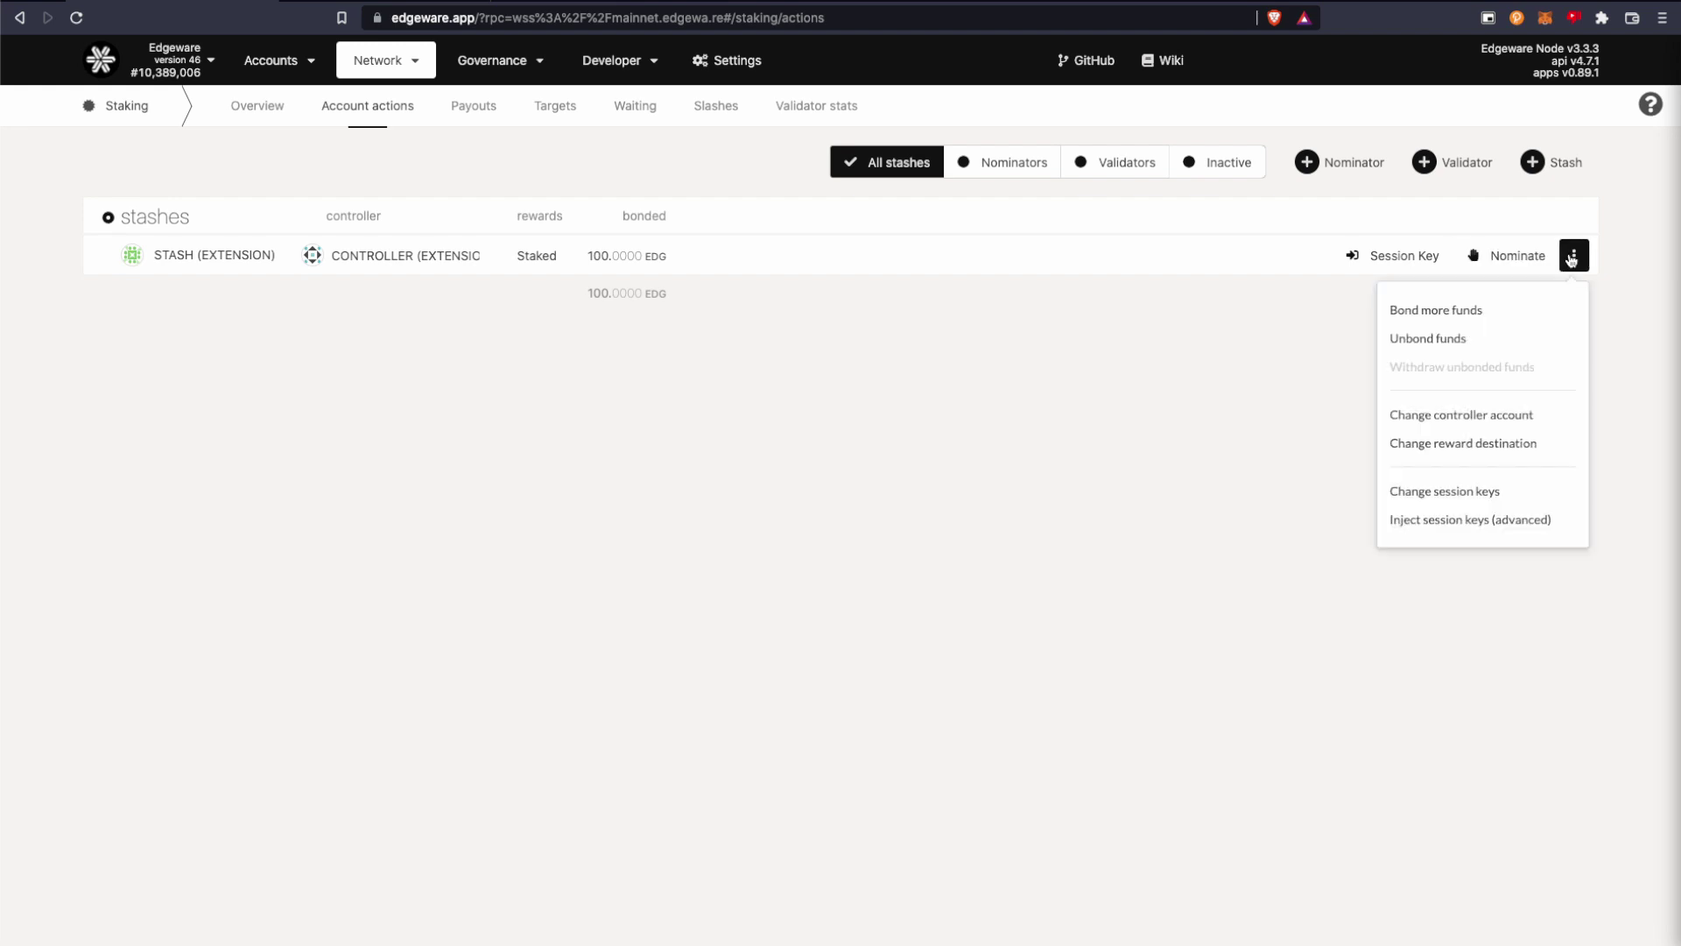
pyautogui.click(1452, 338)
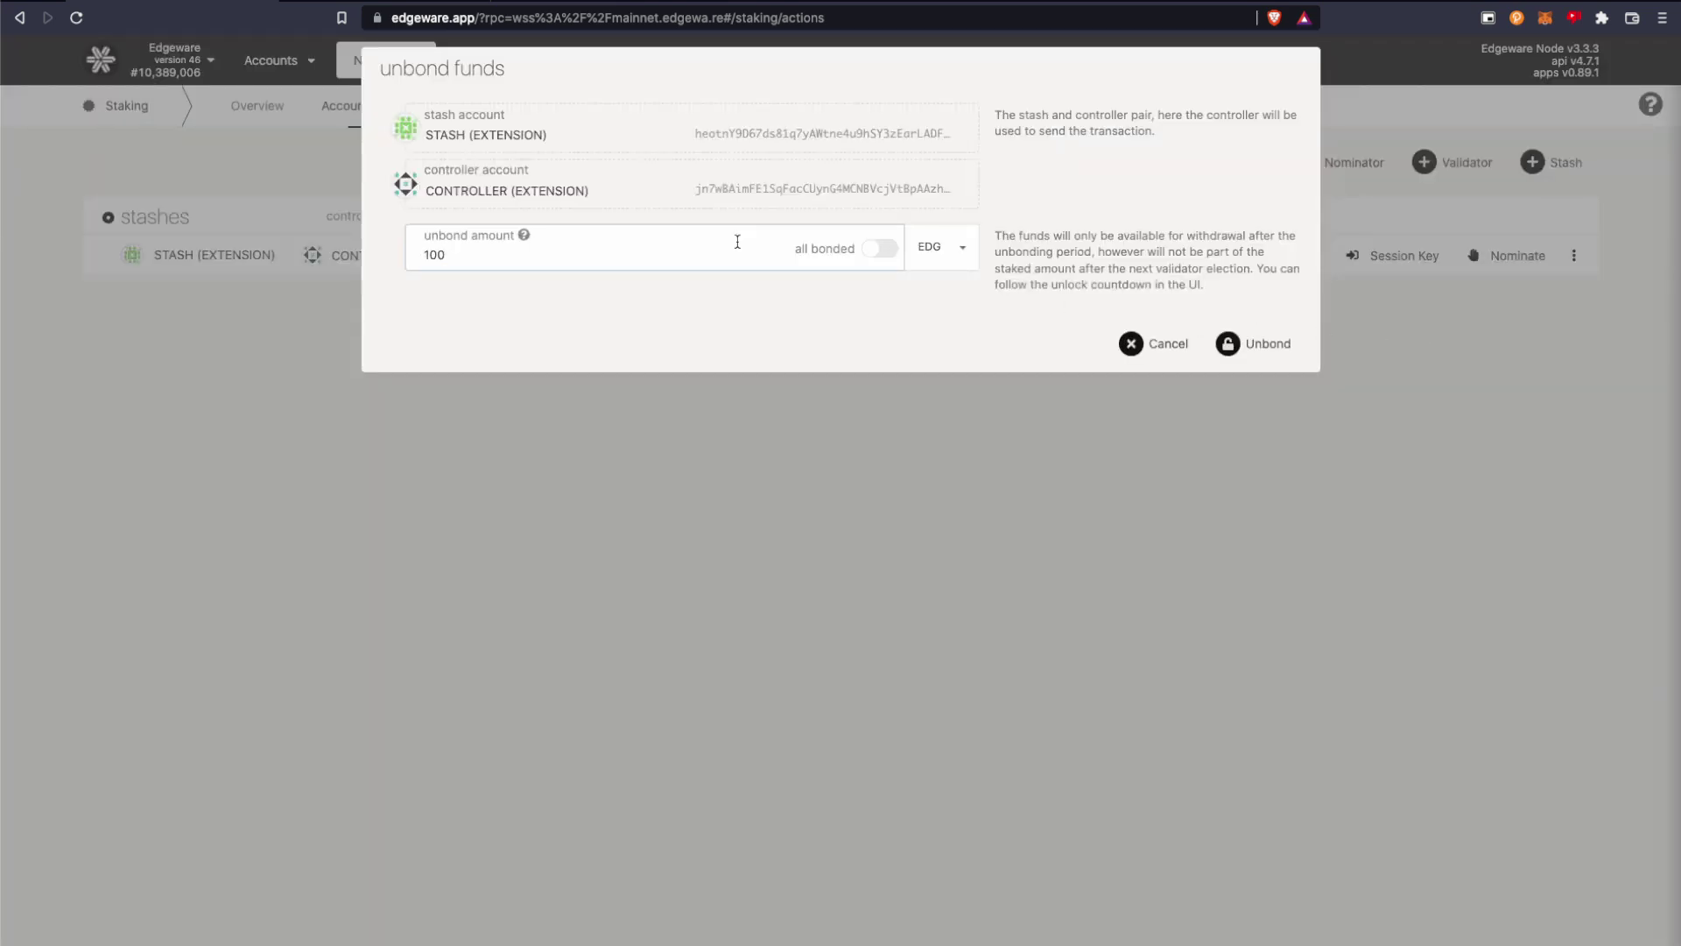
pyautogui.click(878, 248)
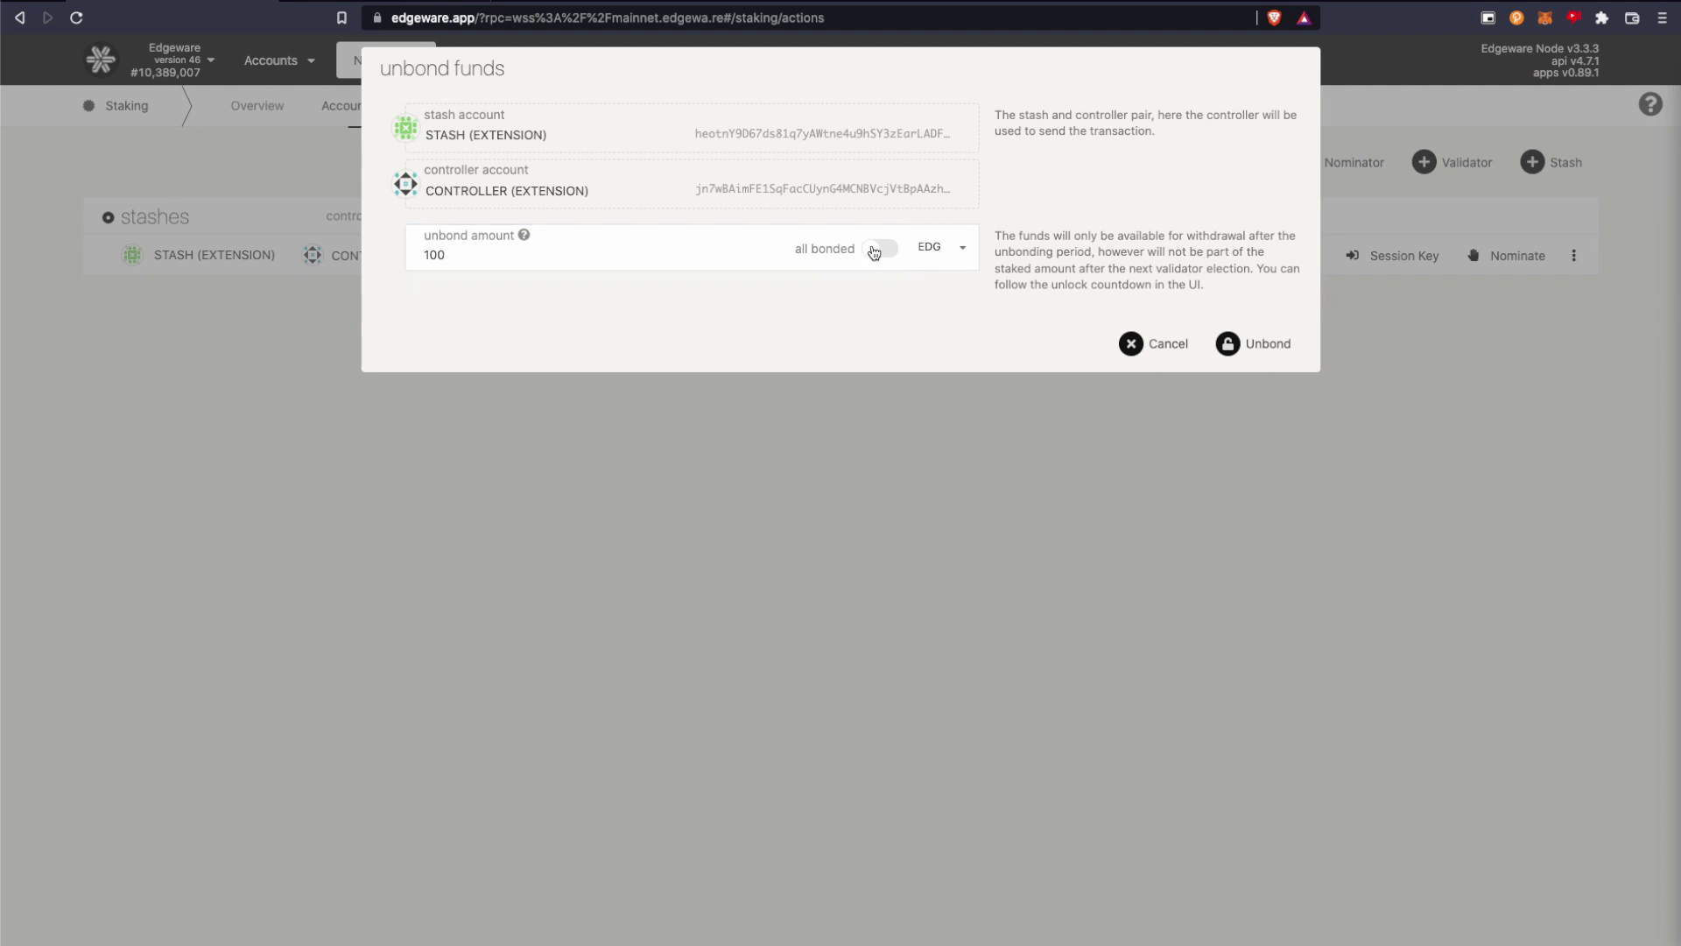
pyautogui.click(1283, 349)
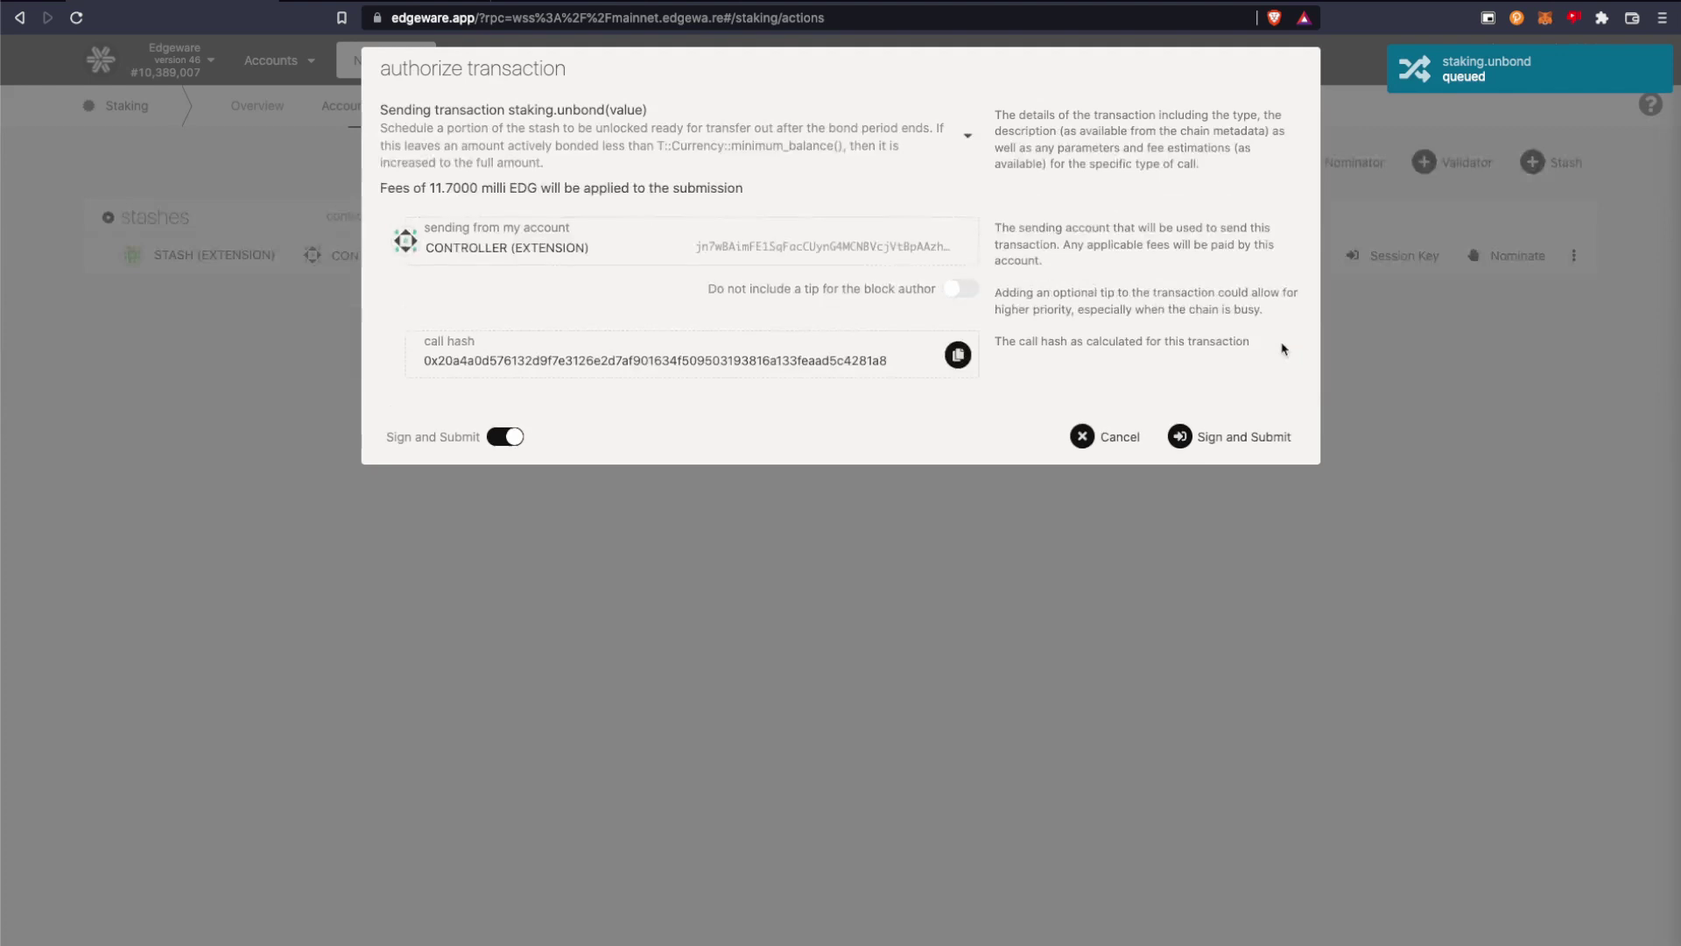
pyautogui.click(1238, 437)
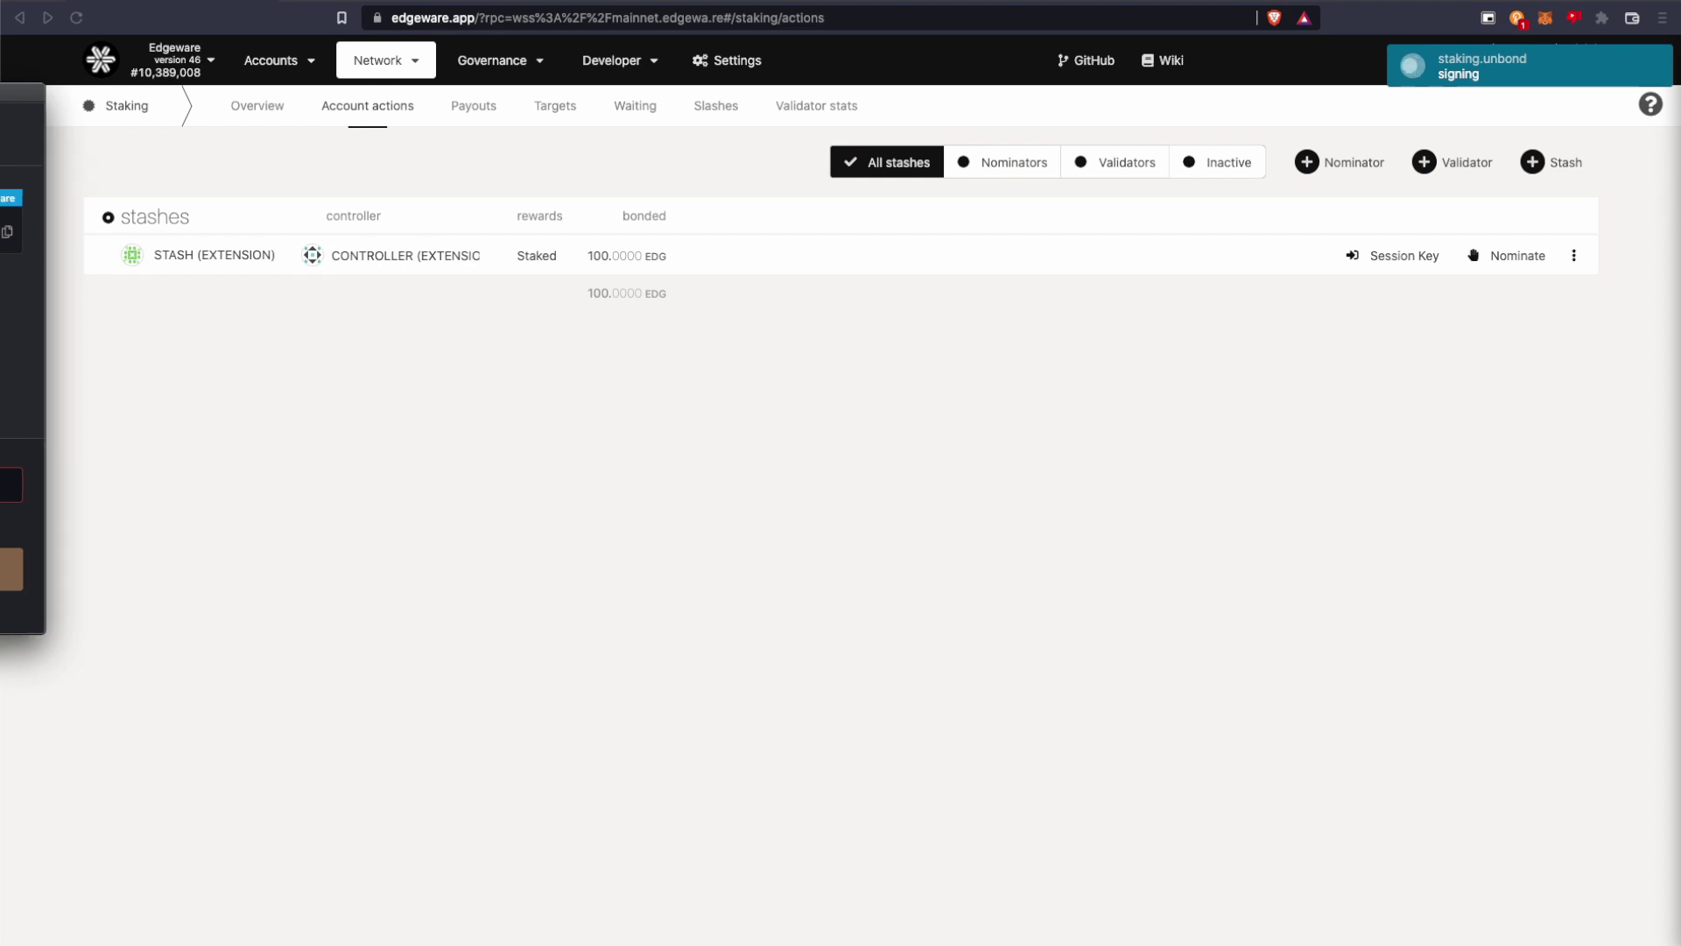
pyautogui.moveTo(544, 262); pyautogui.dragTo(0, 233)
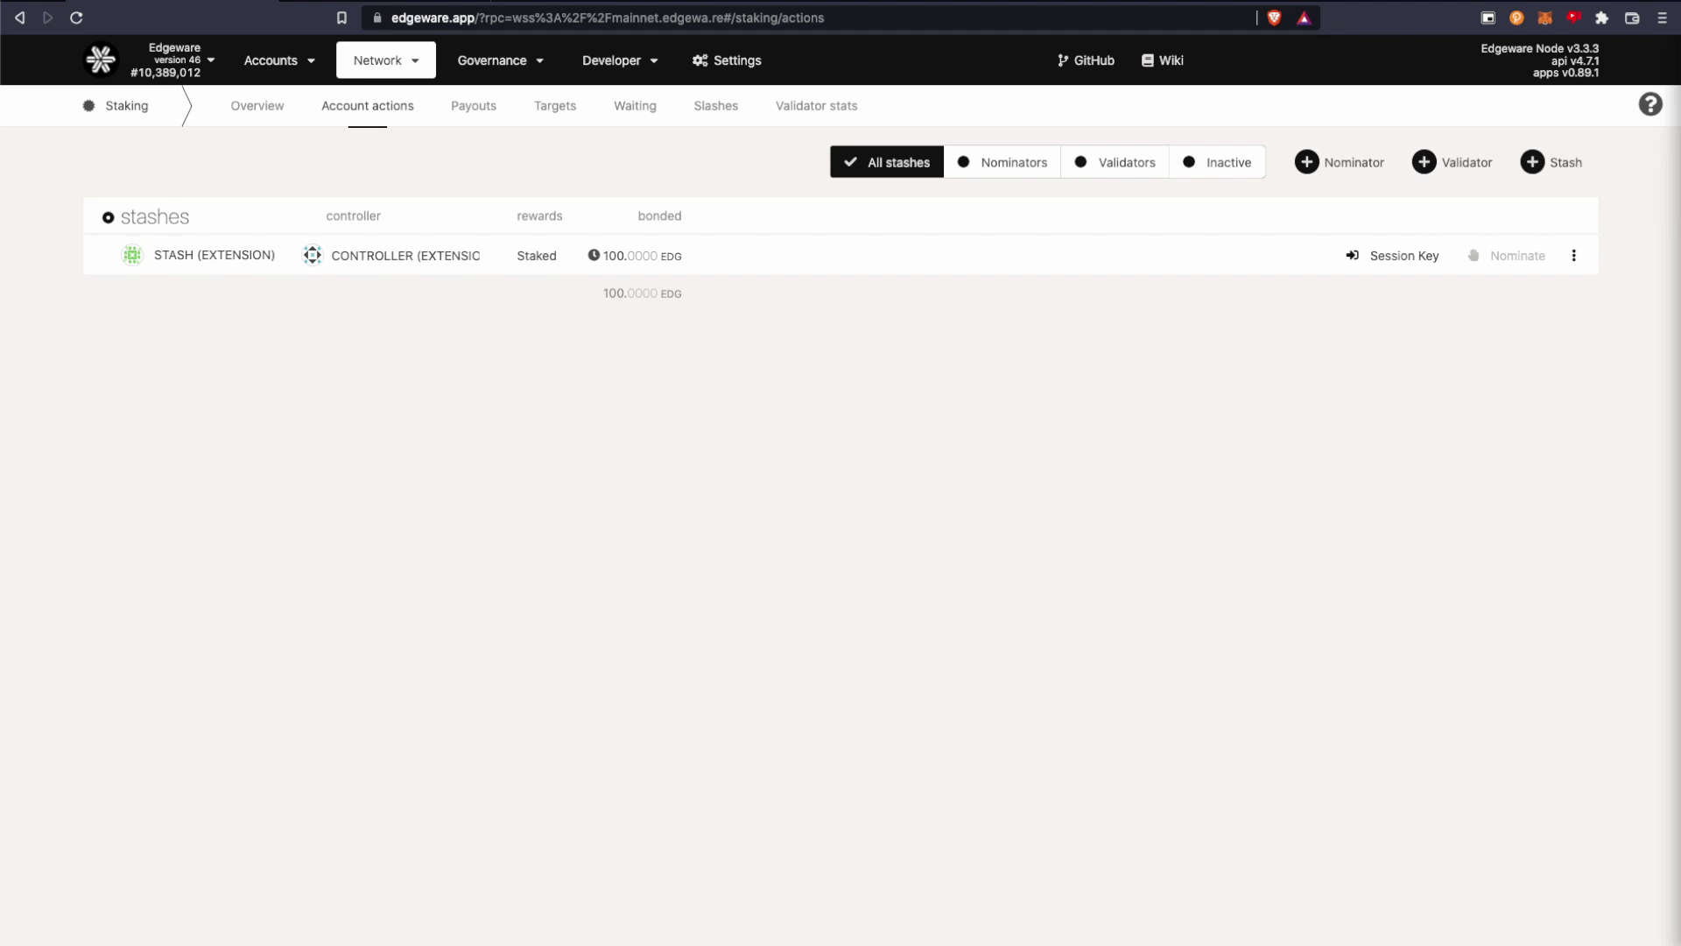
pyautogui.click(1574, 261)
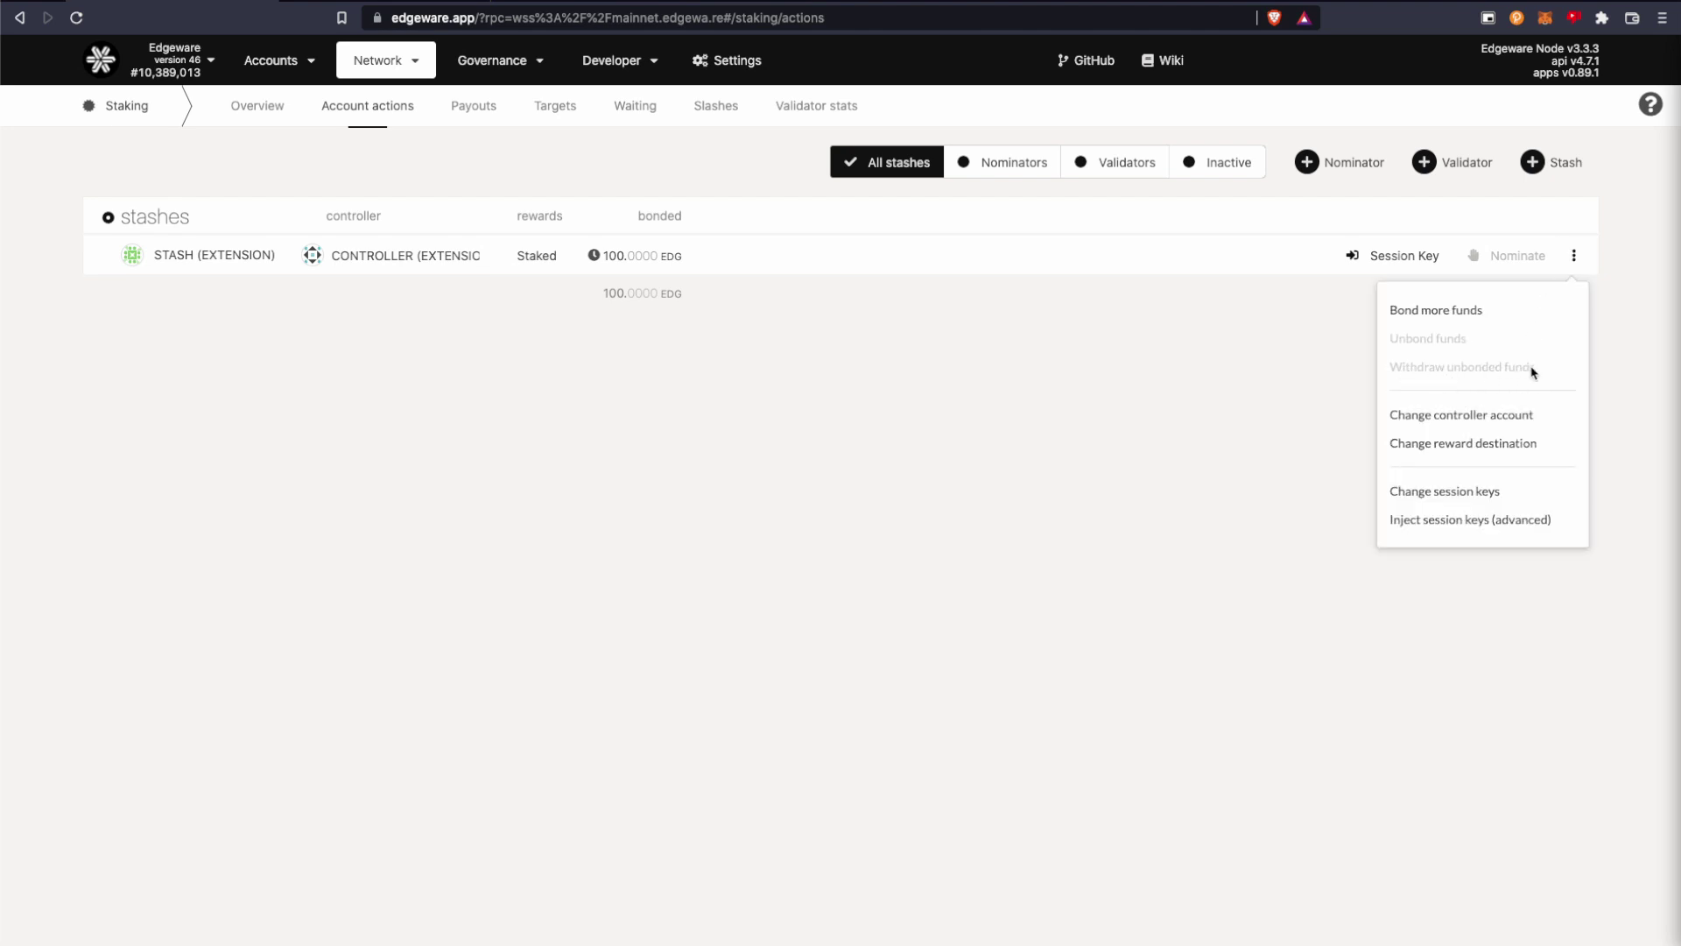
pyautogui.click(944, 350)
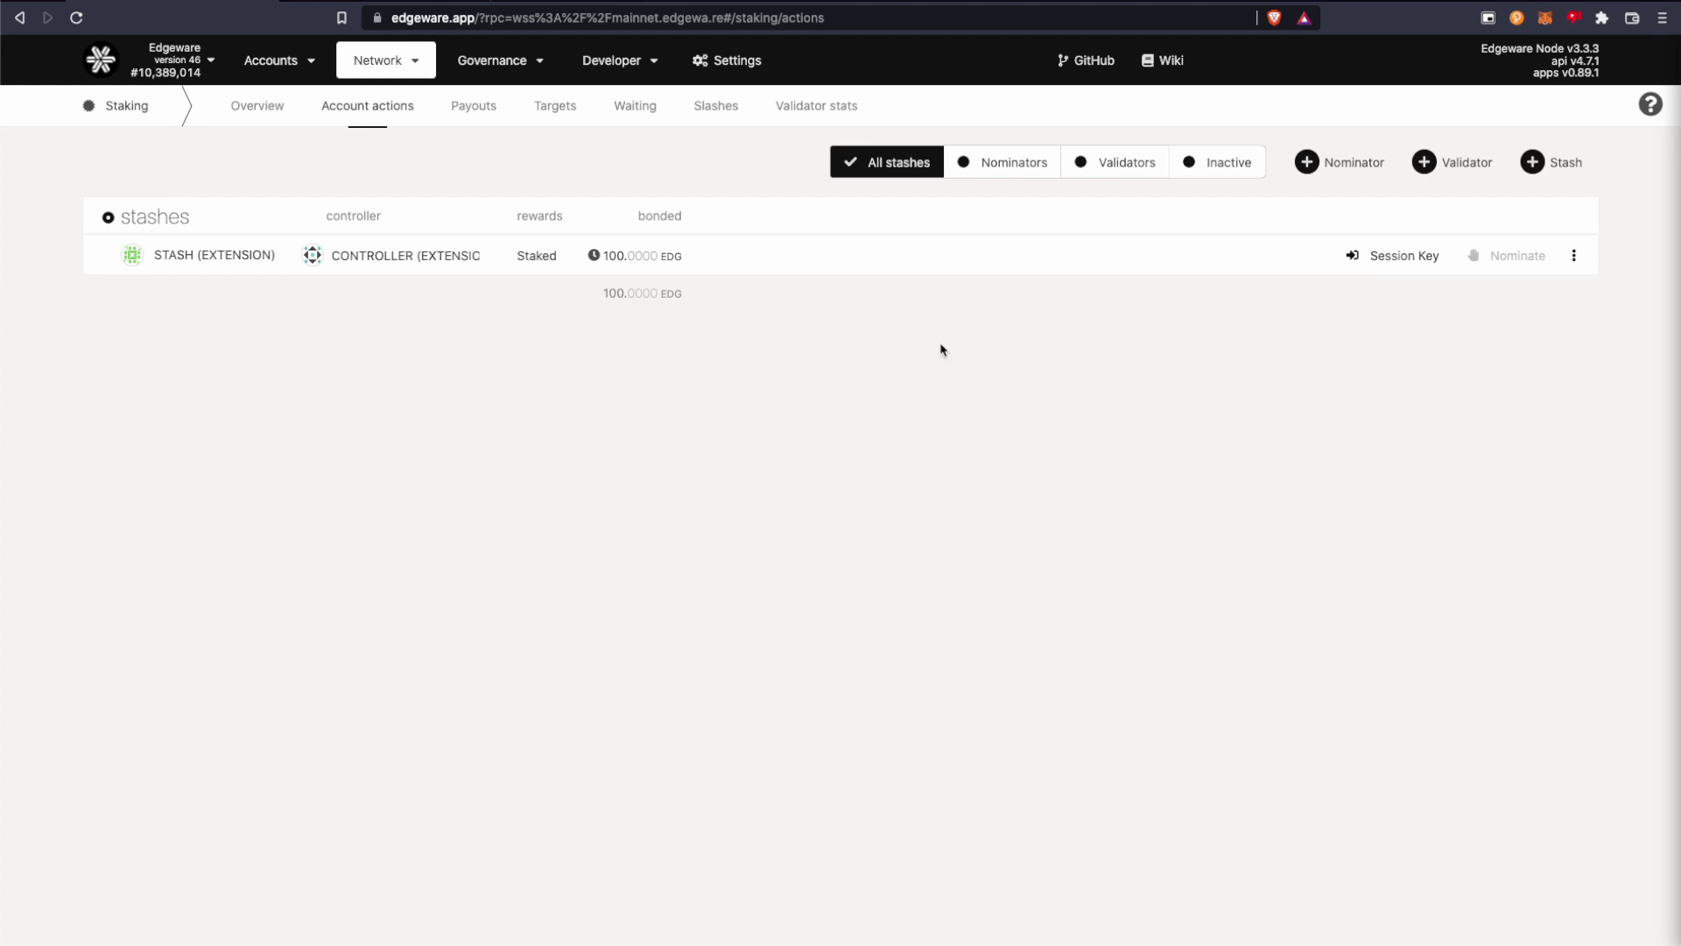
pyautogui.moveTo(596, 257)
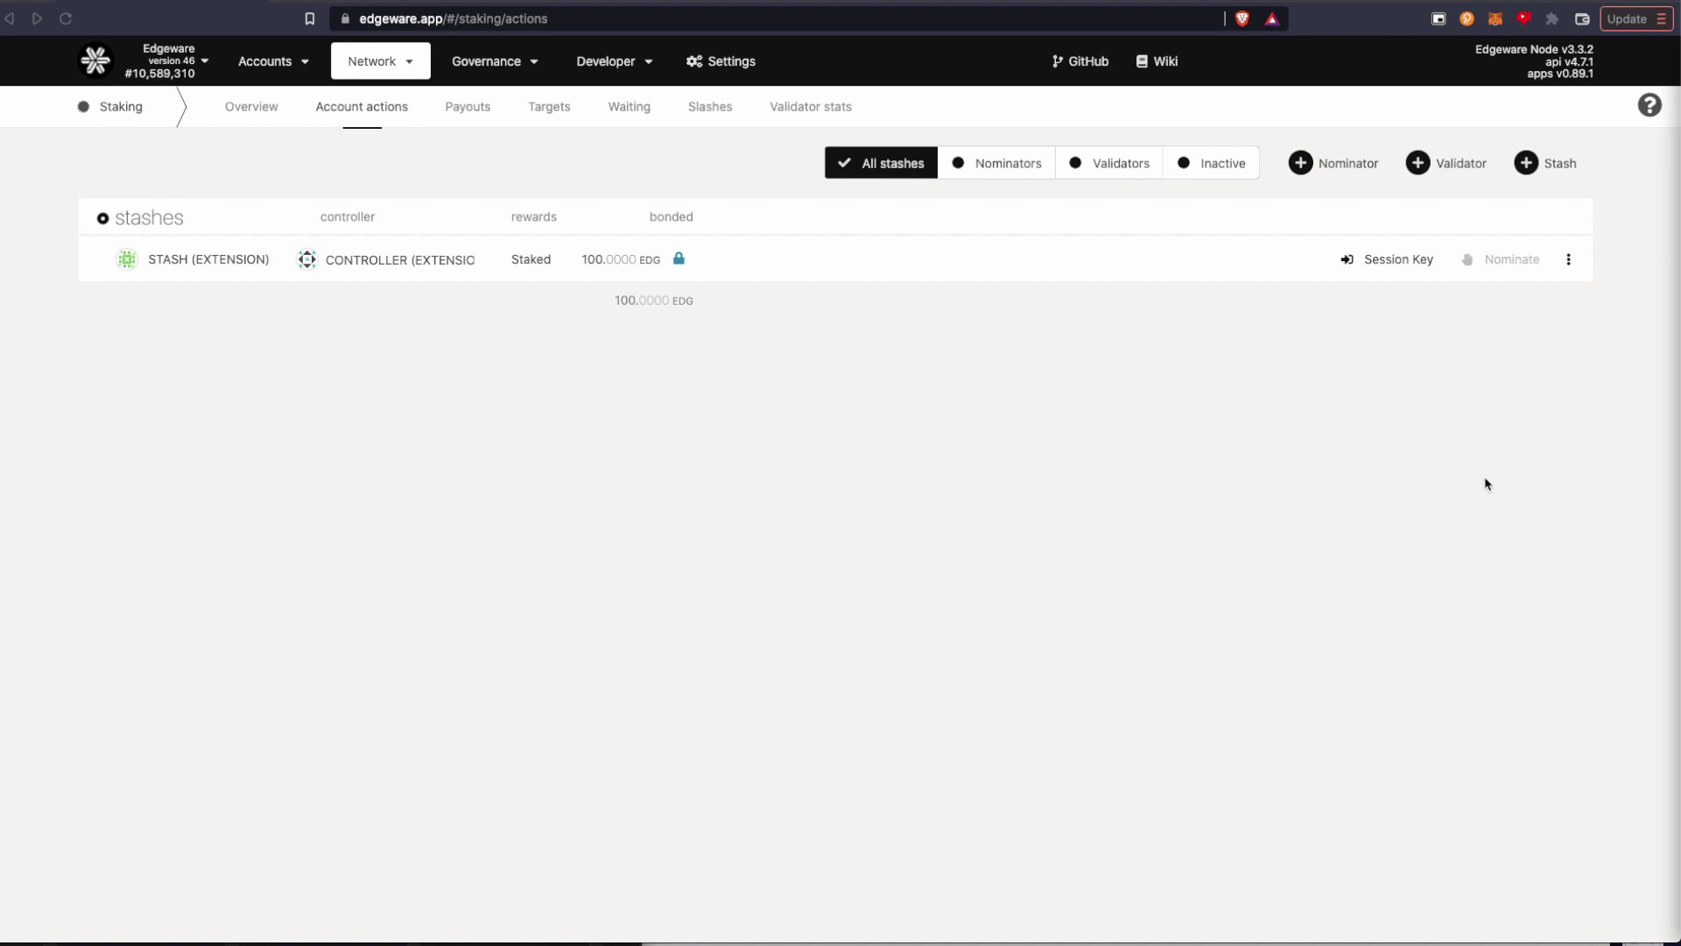
# Withdraw the stash's 100 EDG of unbonded funds and sign the staking.withdrawUnbonded transaction.
pyautogui.click(1568, 261)
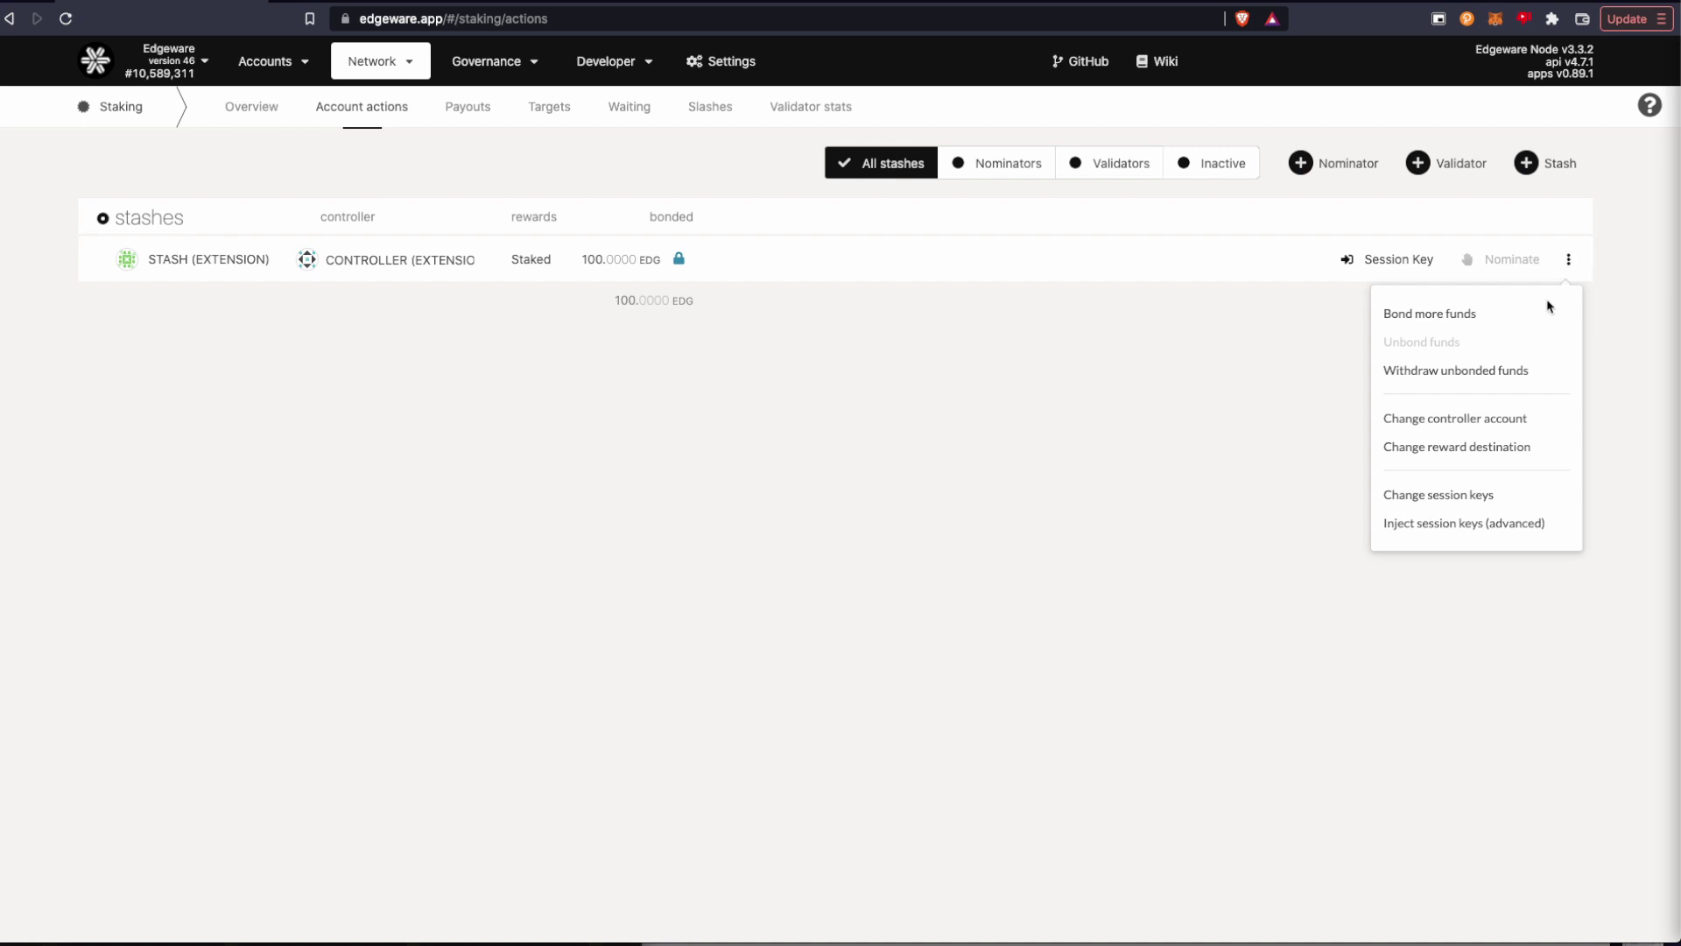
pyautogui.click(1484, 377)
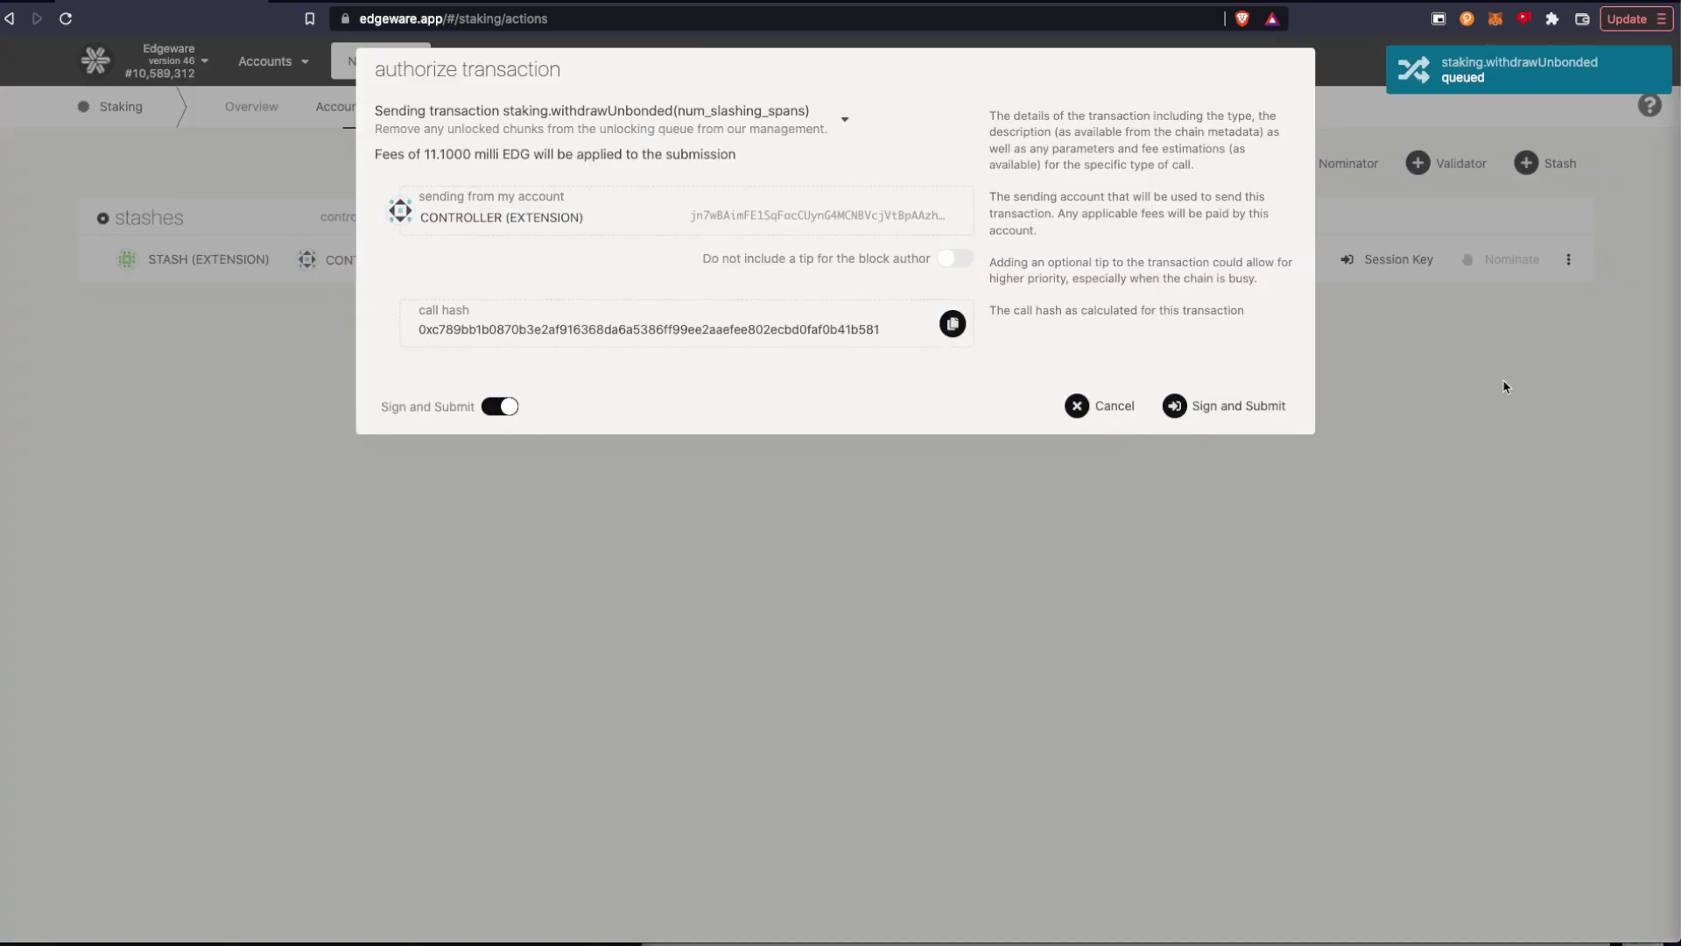
pyautogui.click(1212, 417)
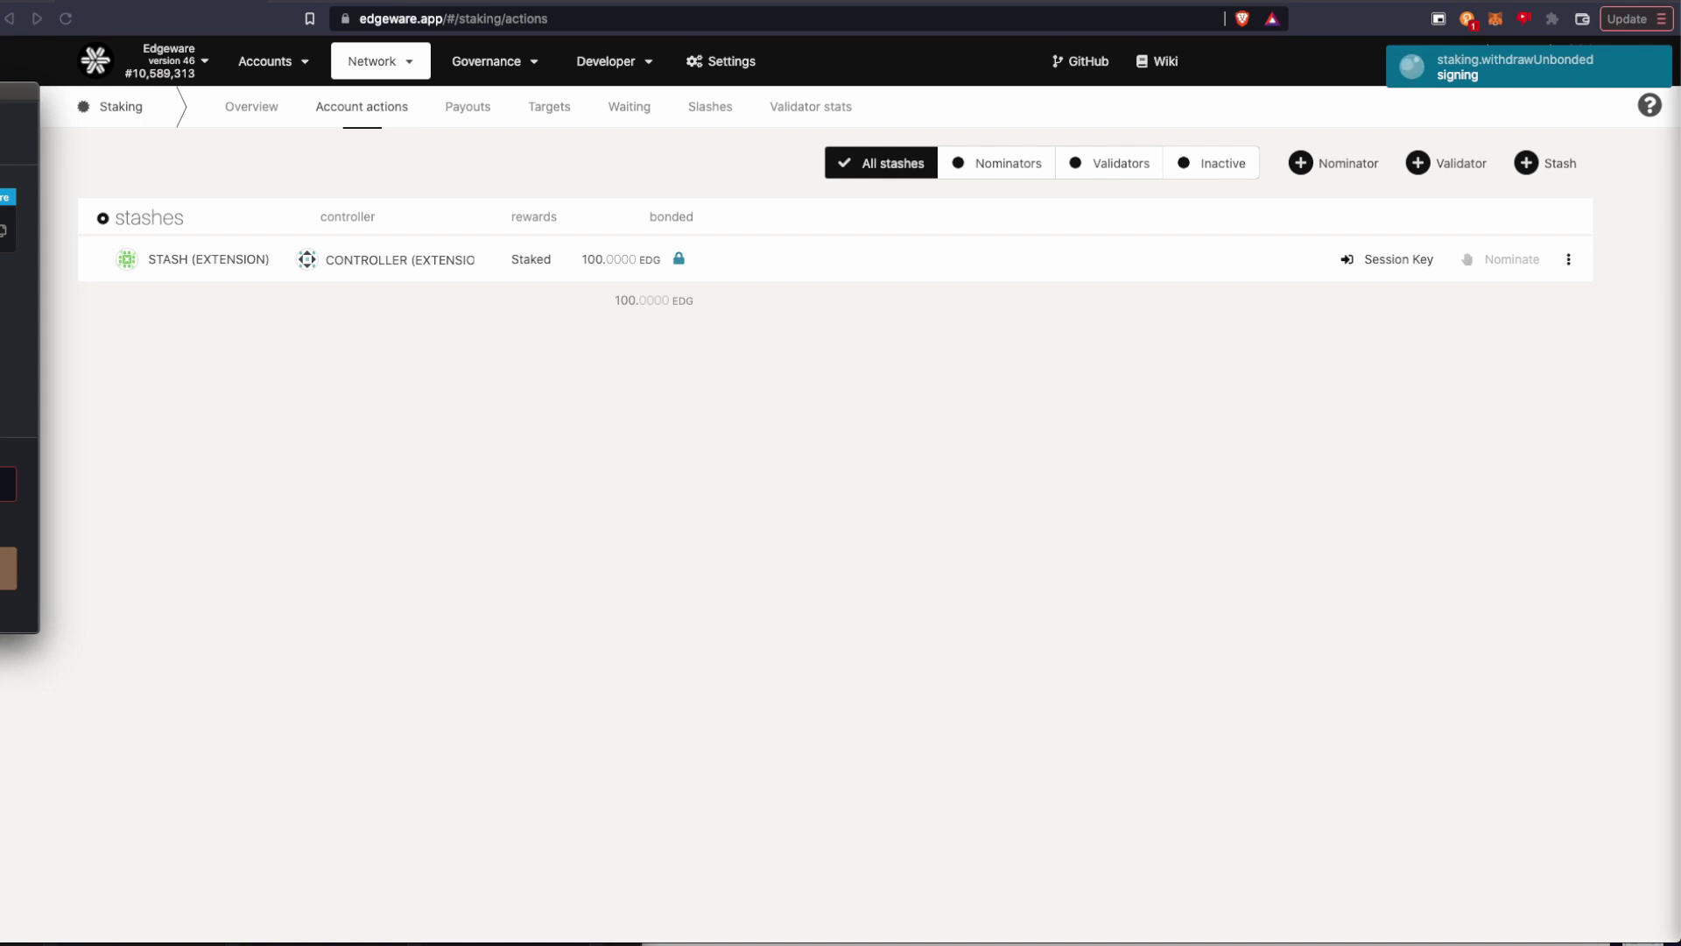